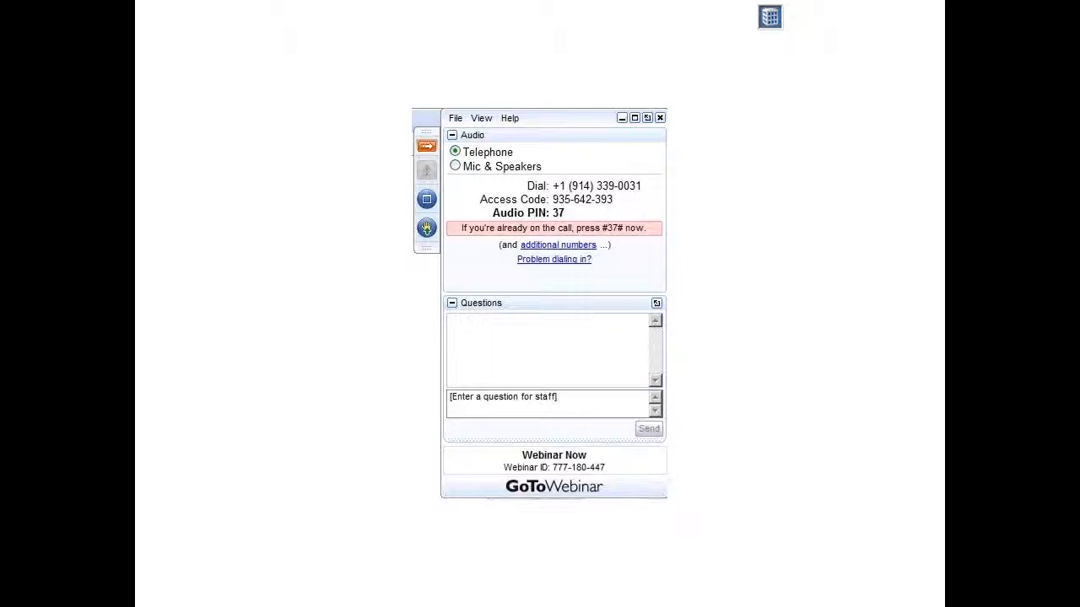
Switch to PracticeMaster and close the open client window to return to the task folders
click(1068, 167)
key(Escape)
key(alt+Tab)
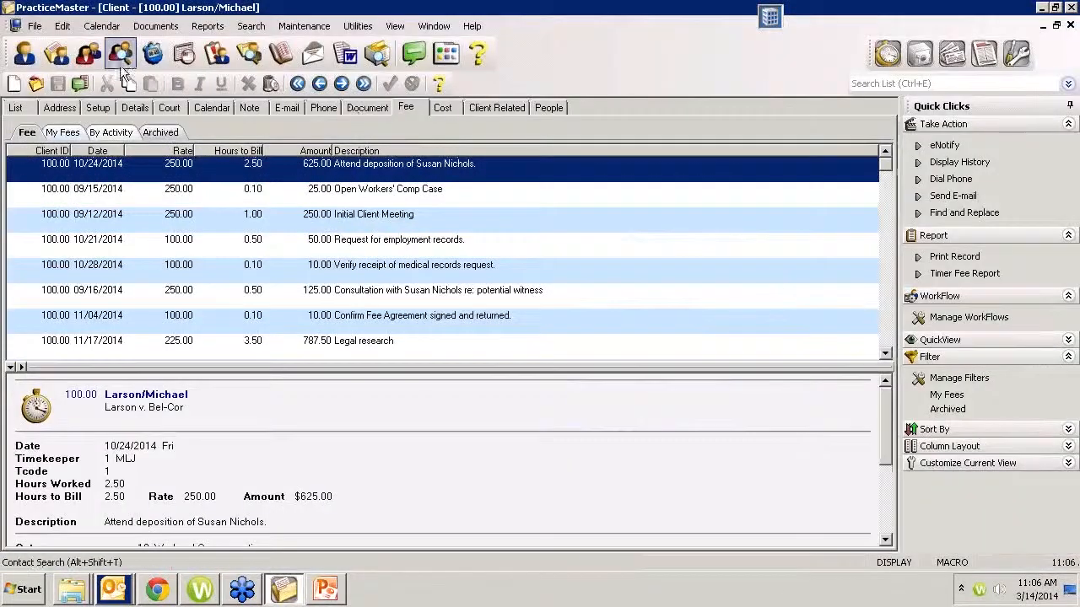
click(122, 69)
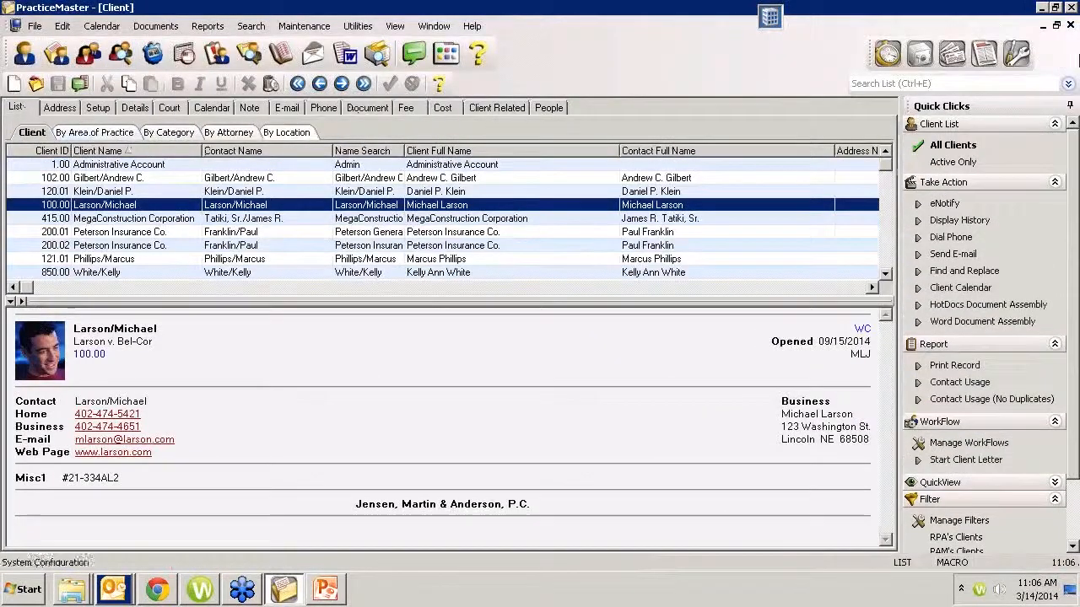
click(1069, 26)
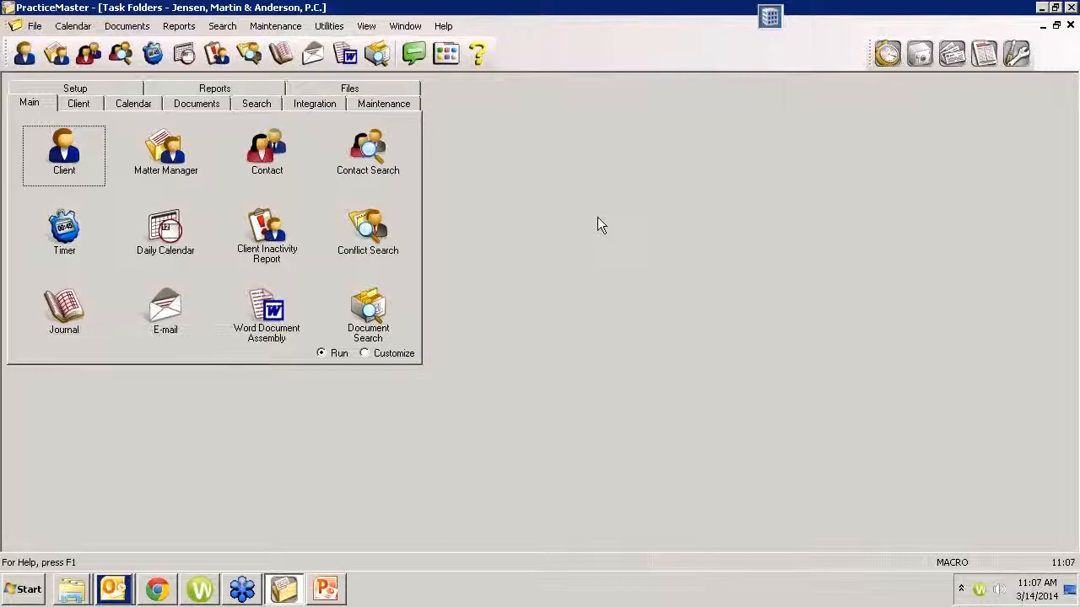
Open the Client file and show the fee records of the divorce matter
click(52, 157)
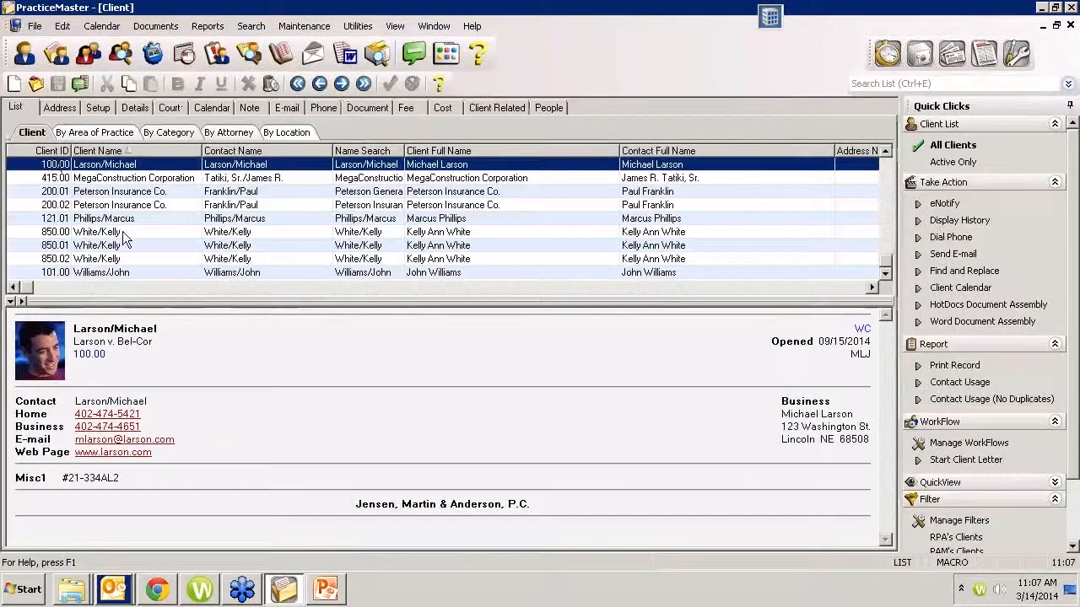
click(122, 232)
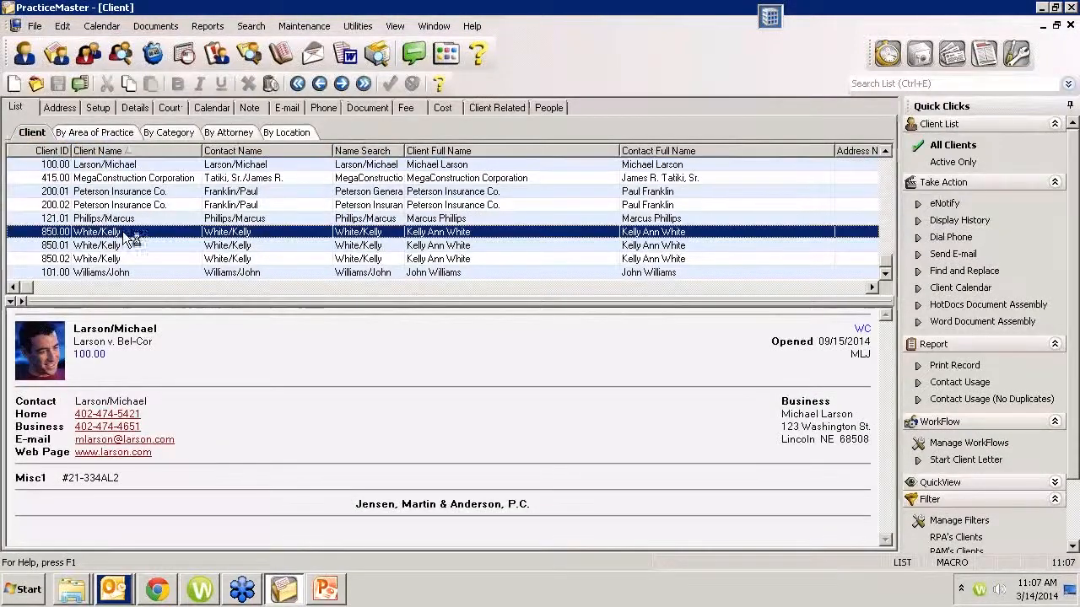
click(406, 108)
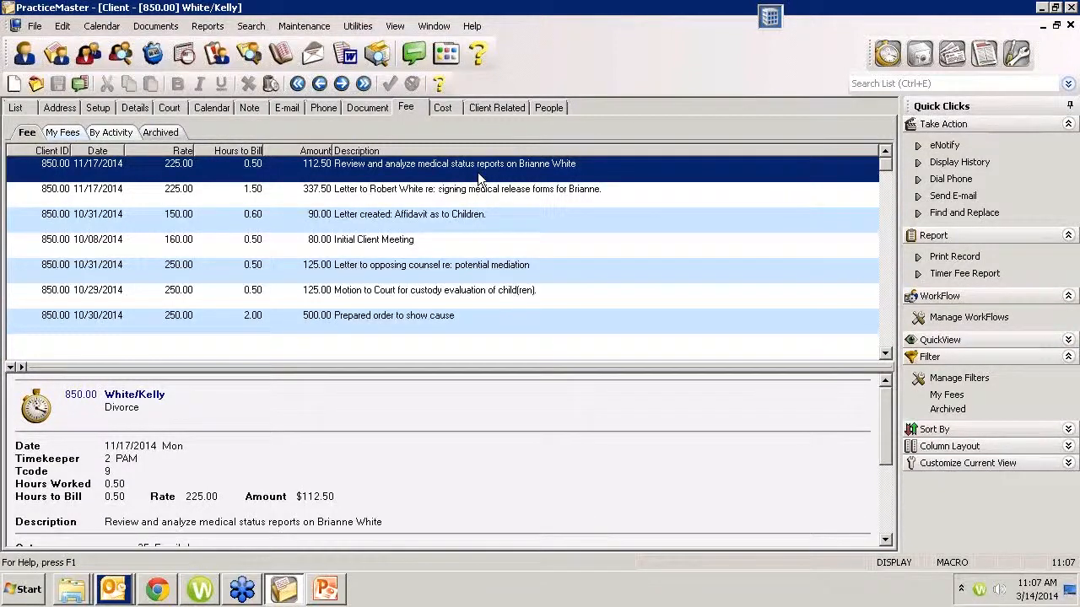
Add and save a fee record for the divorce matter with 11.00 hours worked and the description "Talk to expert."
key(ctrl+n)
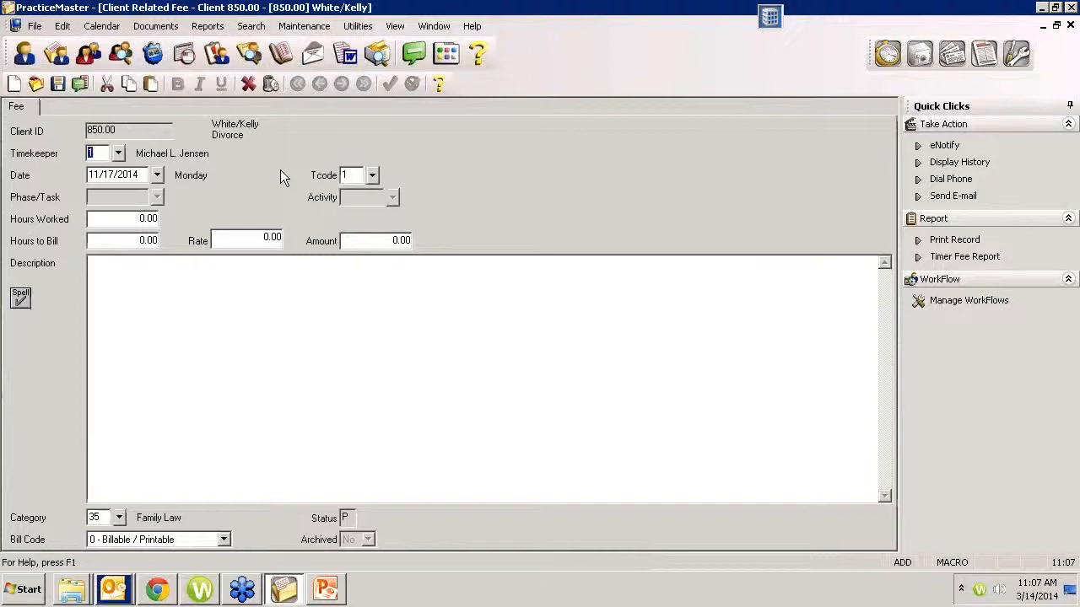
key(Tab)
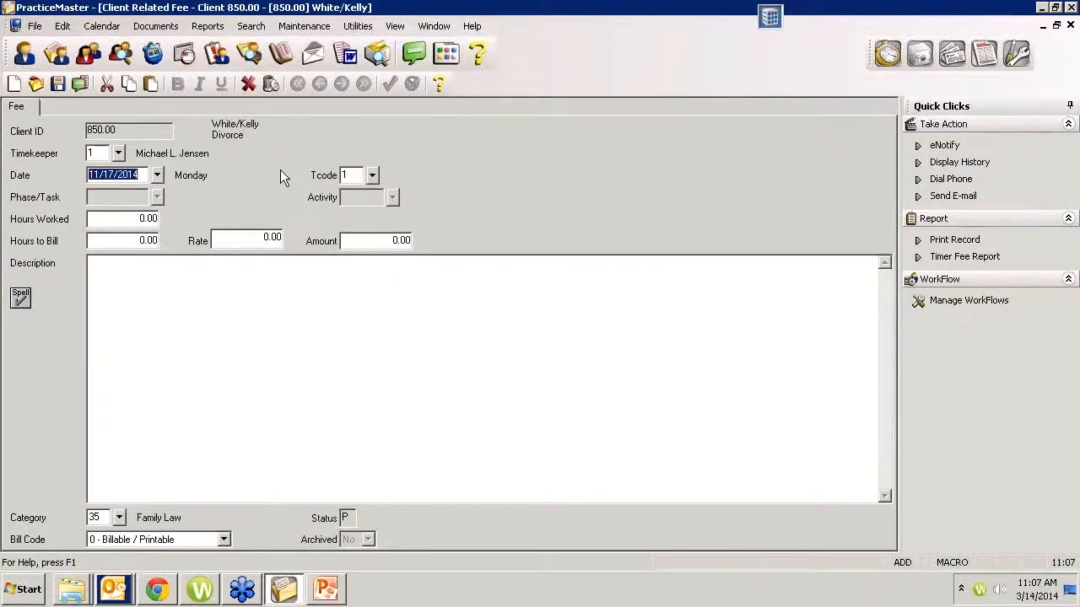
key(Tab)
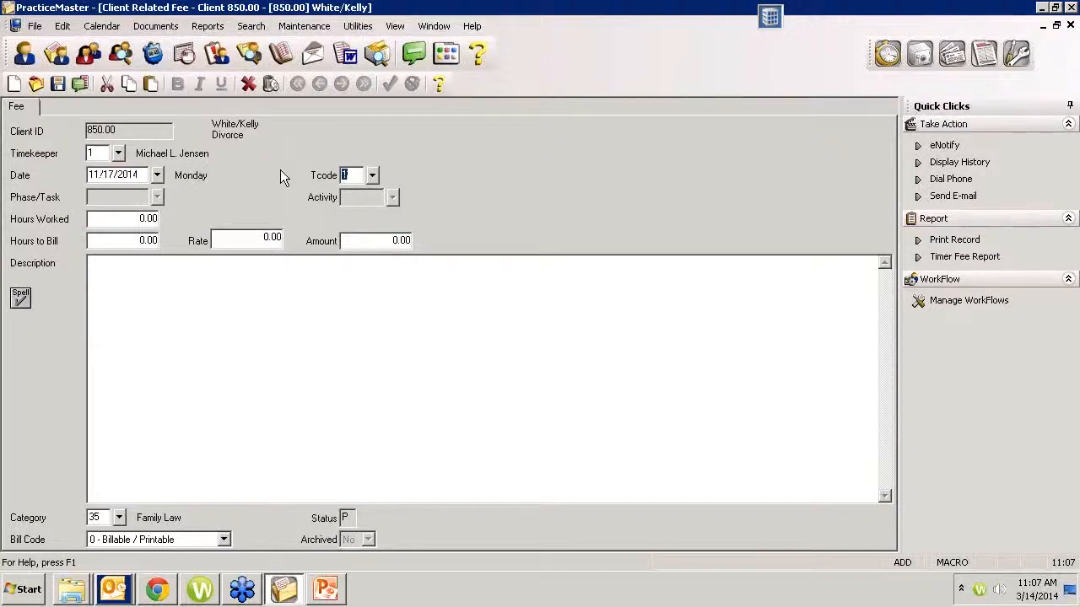
key(Tab)
text(11)
key(Tab)
key(Tab)
text(Talk to exper)
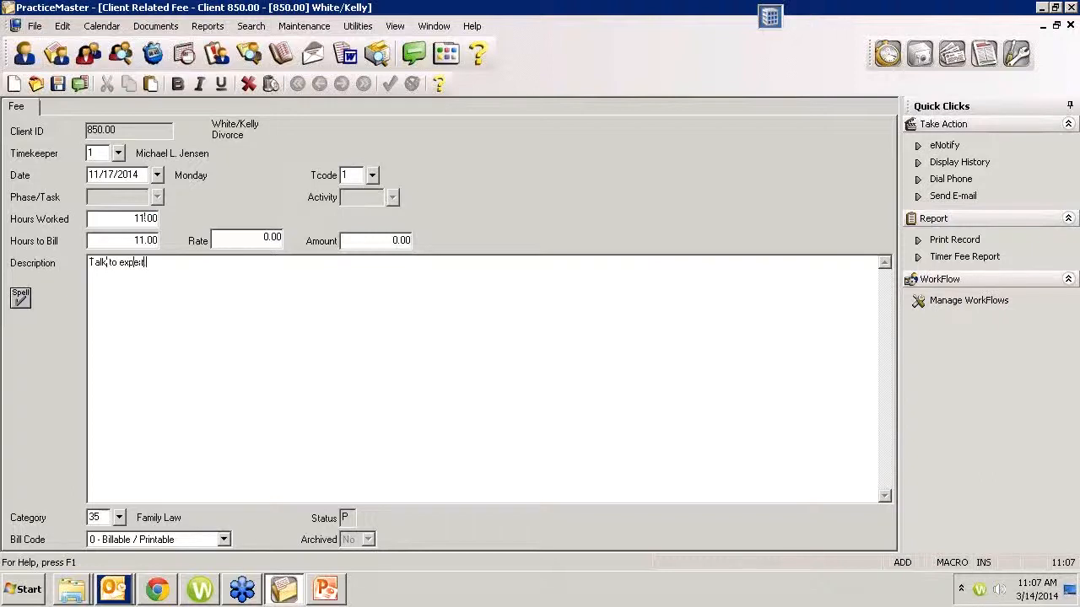
text(t.)
key(ctrl+s)
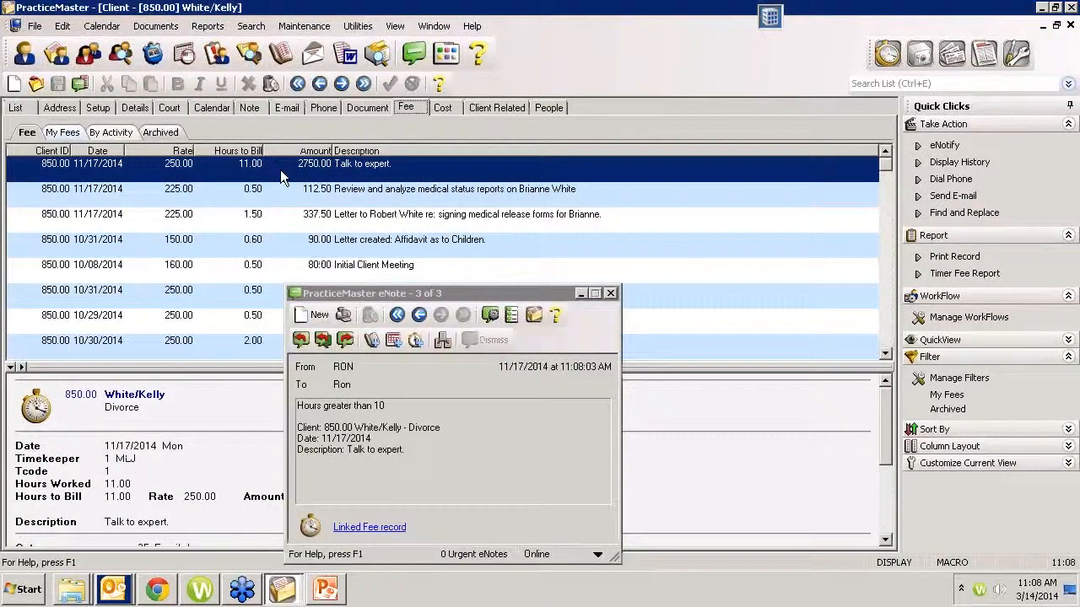
Examine the "Hours greater than 10" eNote and its linked fee record, and close both without changes
drag(452, 291, 597, 224)
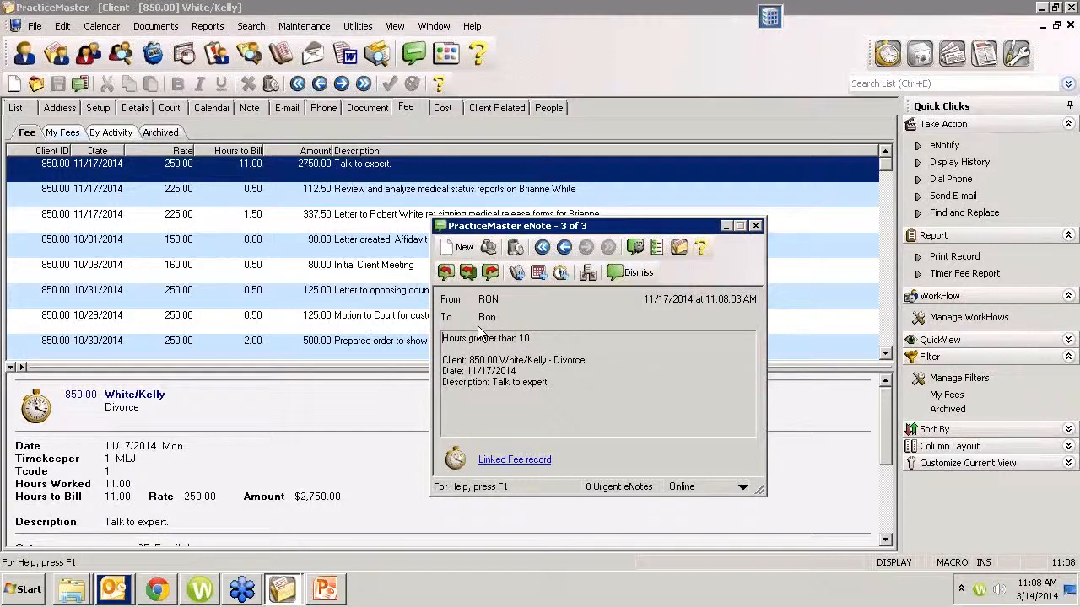
drag(629, 227, 653, 193)
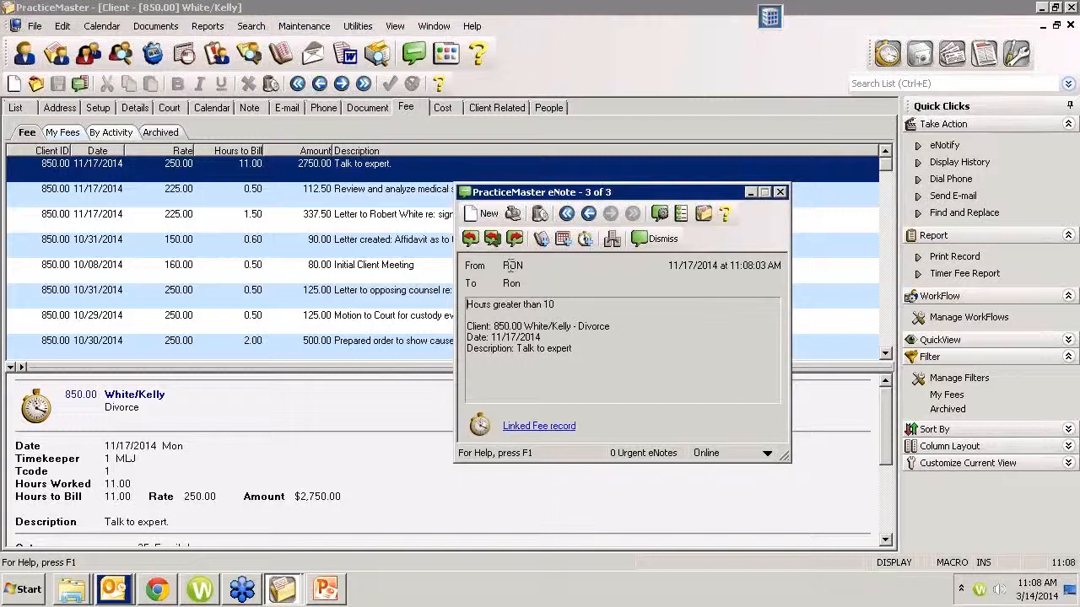
drag(561, 195, 691, 217)
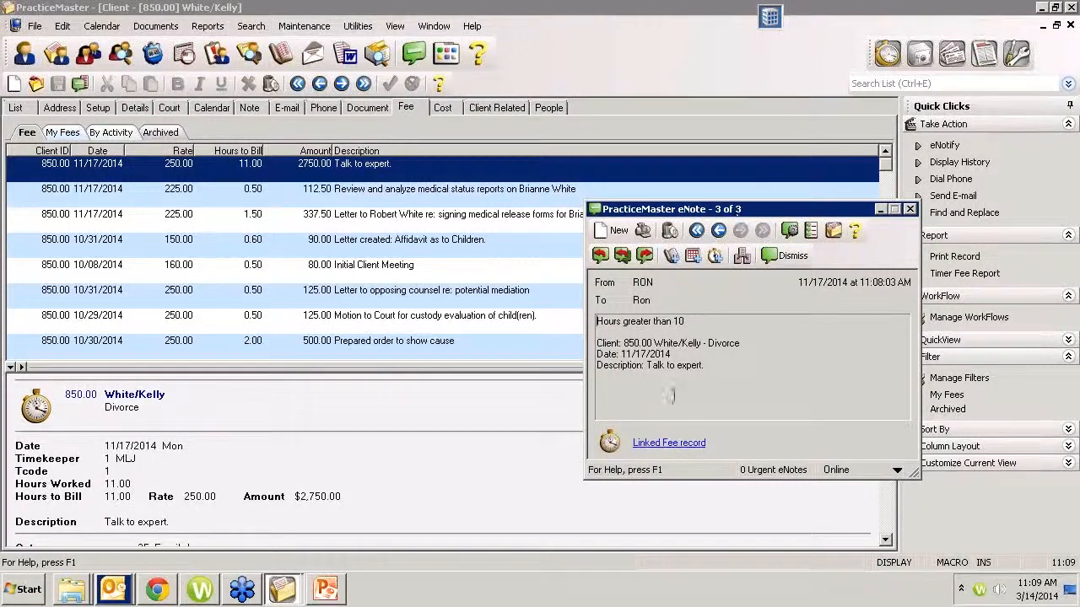
click(655, 448)
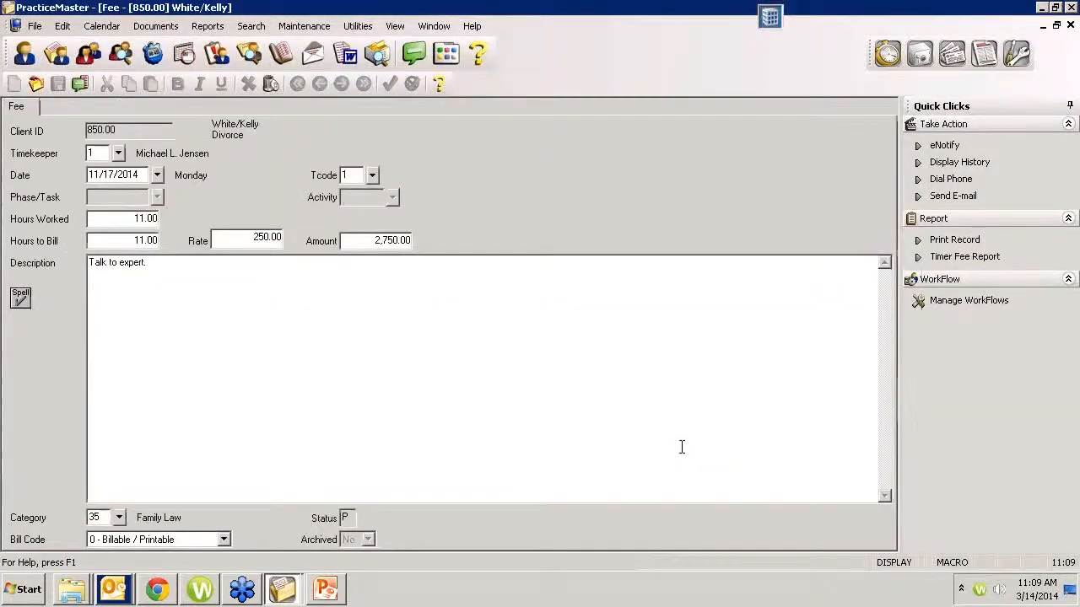
click(134, 218)
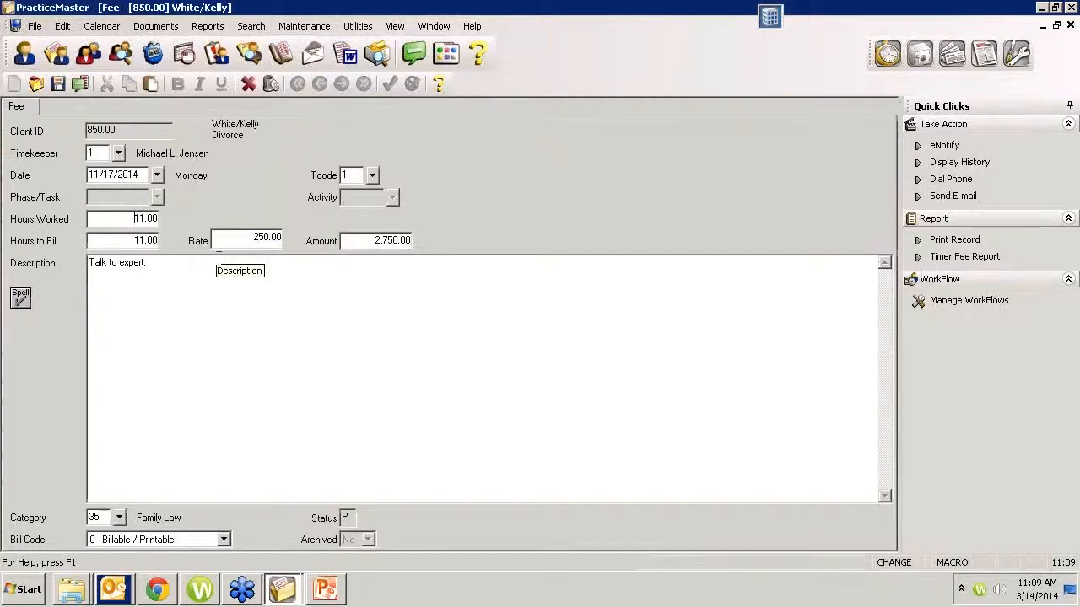
key(Escape)
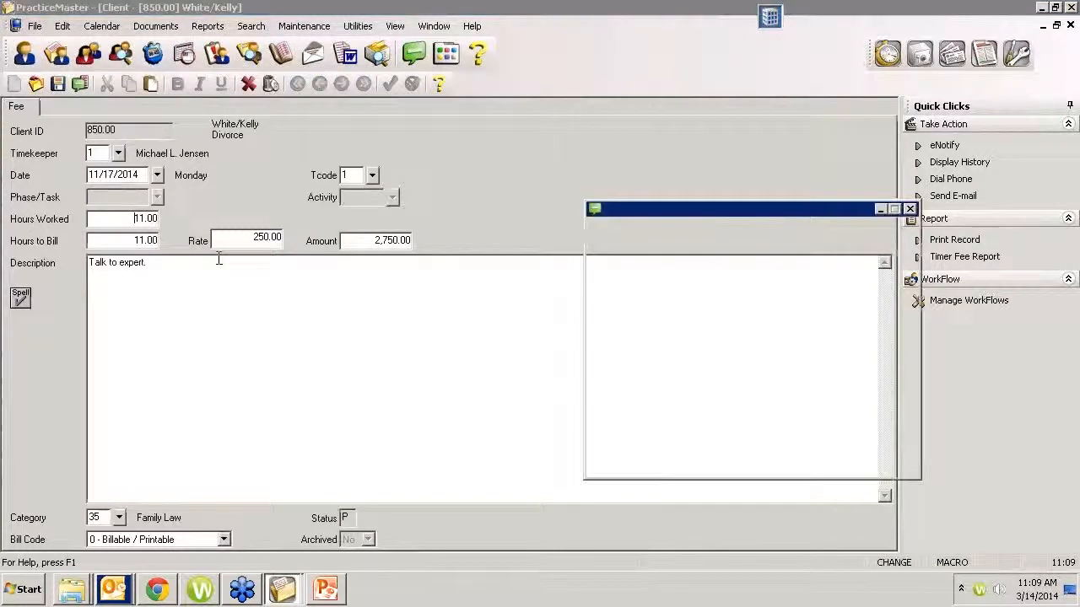
click(751, 206)
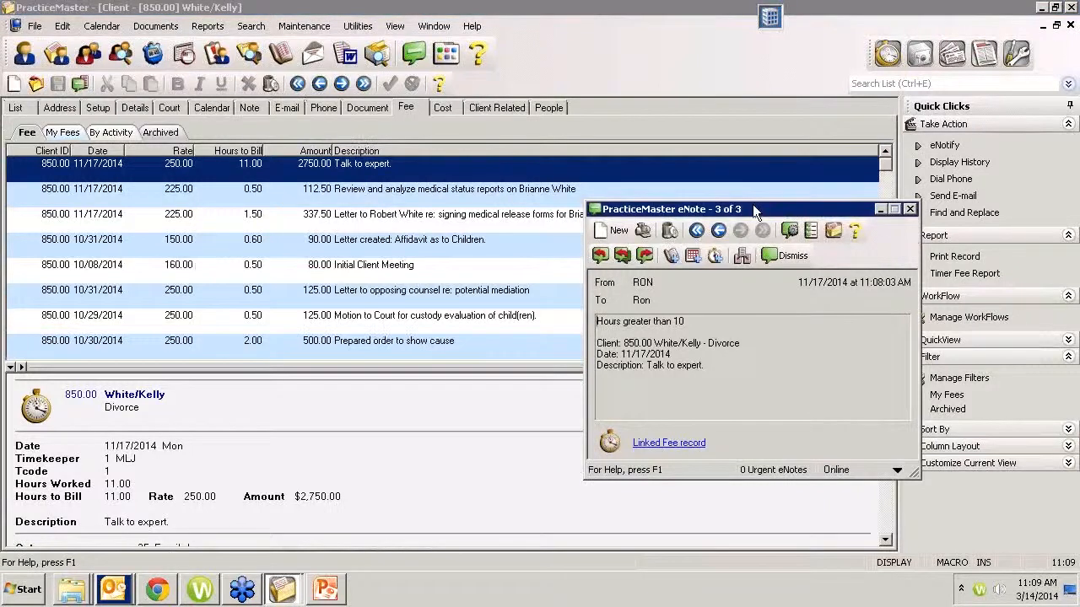
click(910, 210)
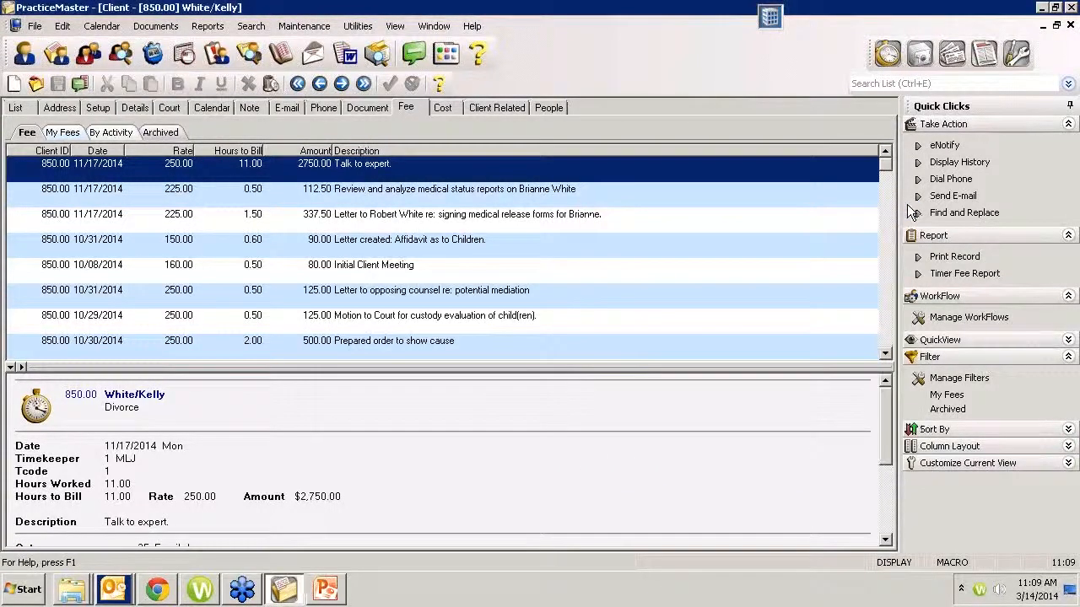
Run the Start Client Letter workflow from the client's address record and assemble the letter in Word with Show Assembly enabled
click(62, 110)
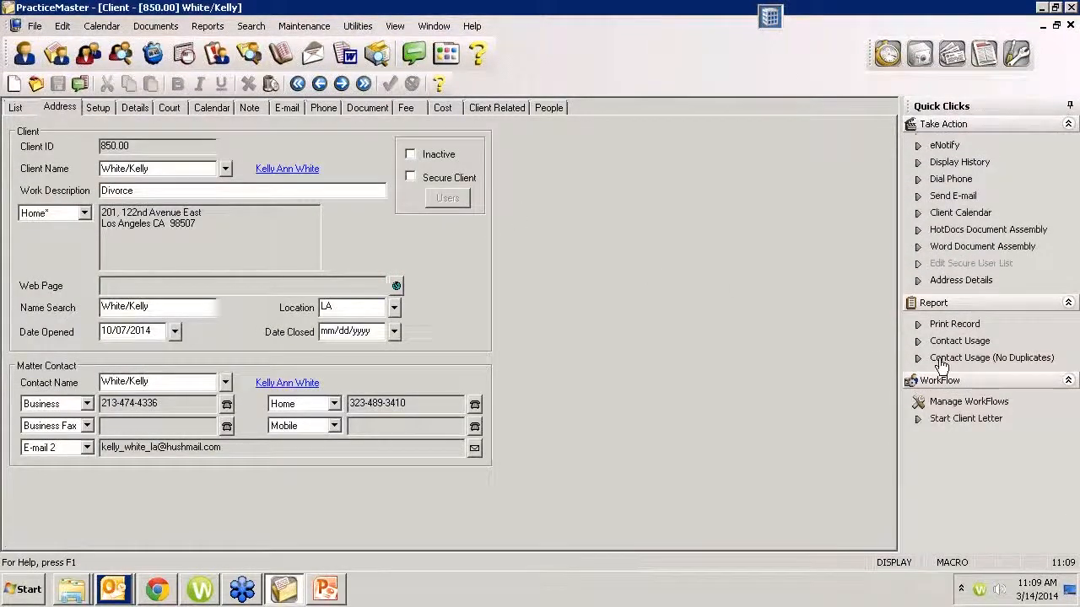
click(960, 420)
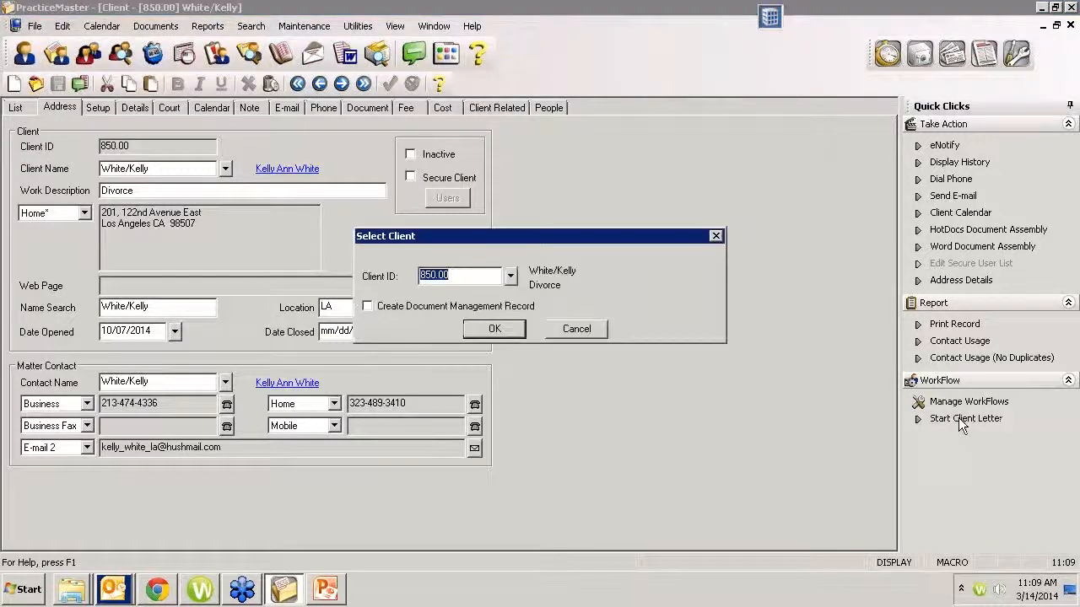
click(482, 330)
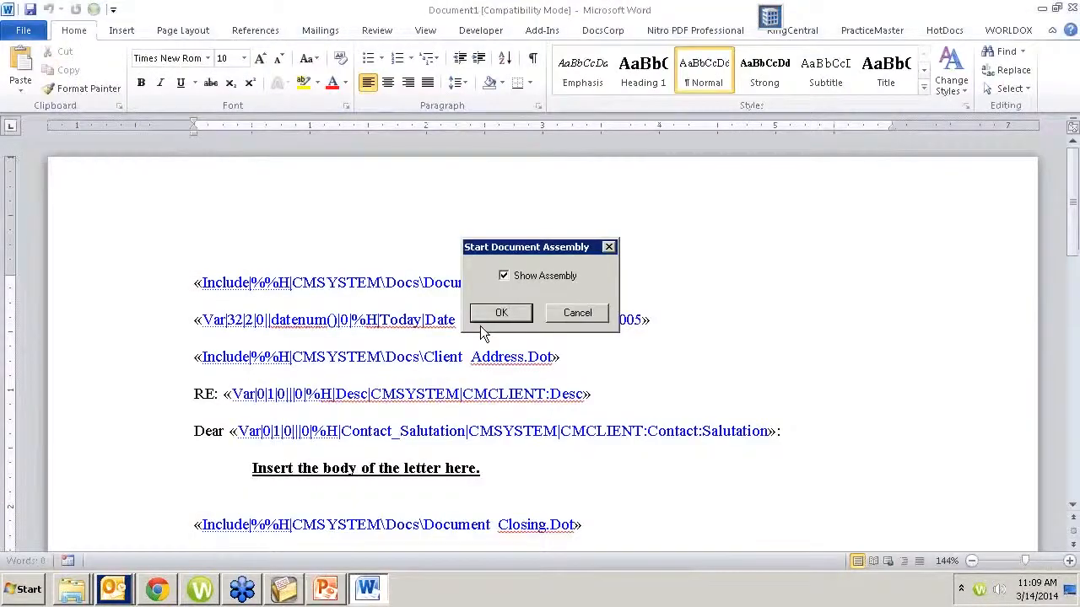
click(497, 313)
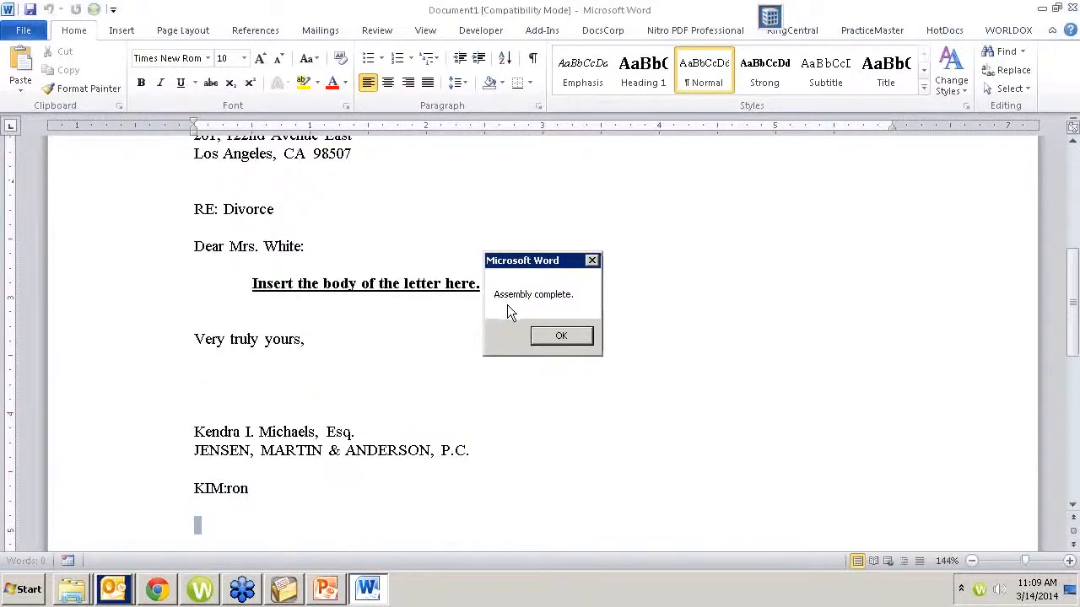
click(561, 337)
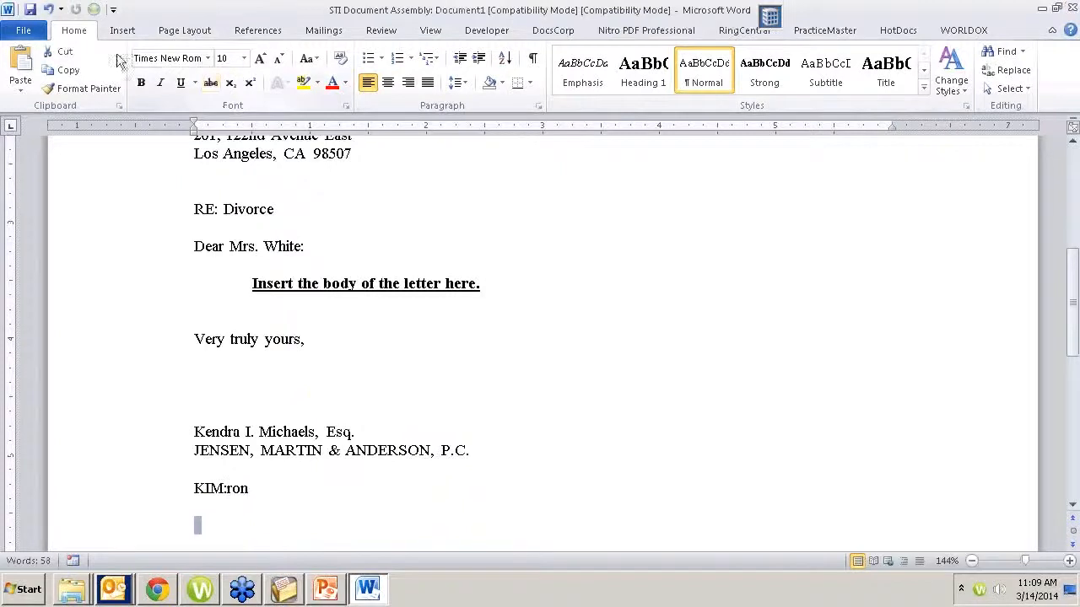
Exit Word without saving the assembled client letter
key(alt+f)
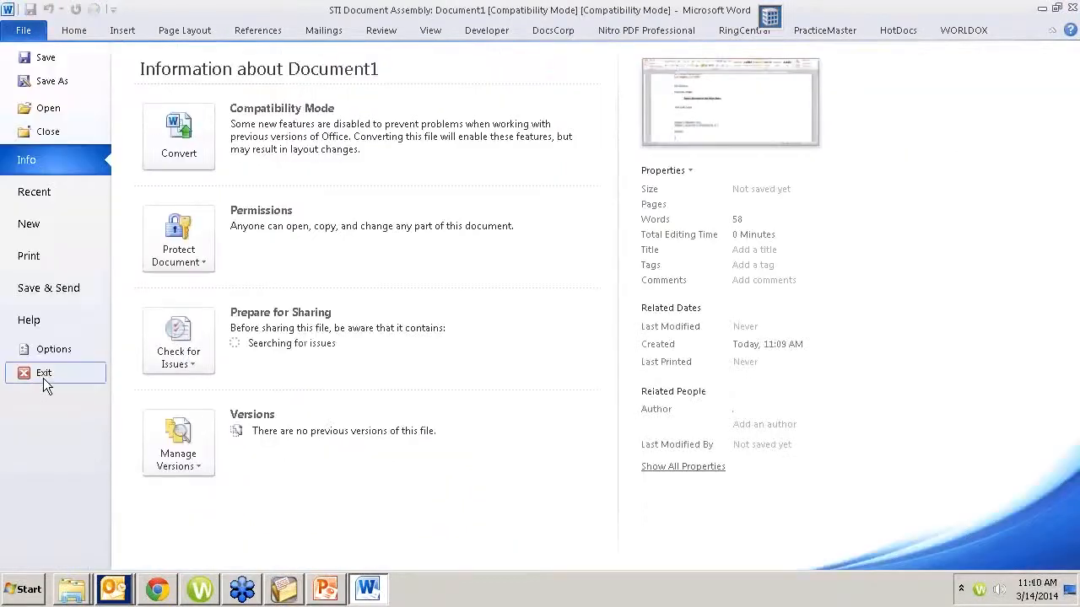
click(43, 376)
click(544, 310)
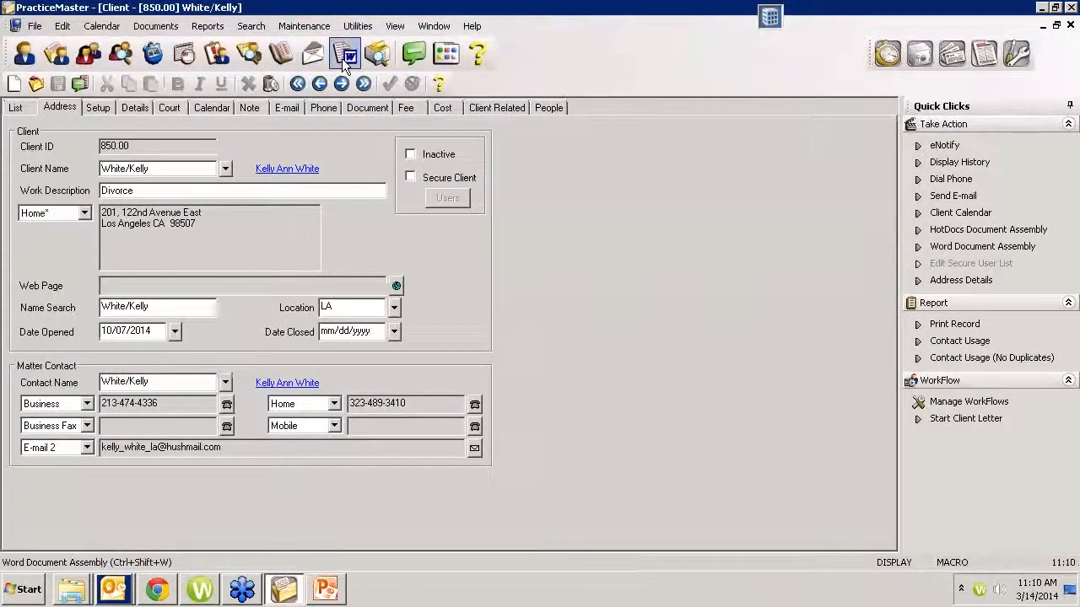
click(153, 27)
click(770, 292)
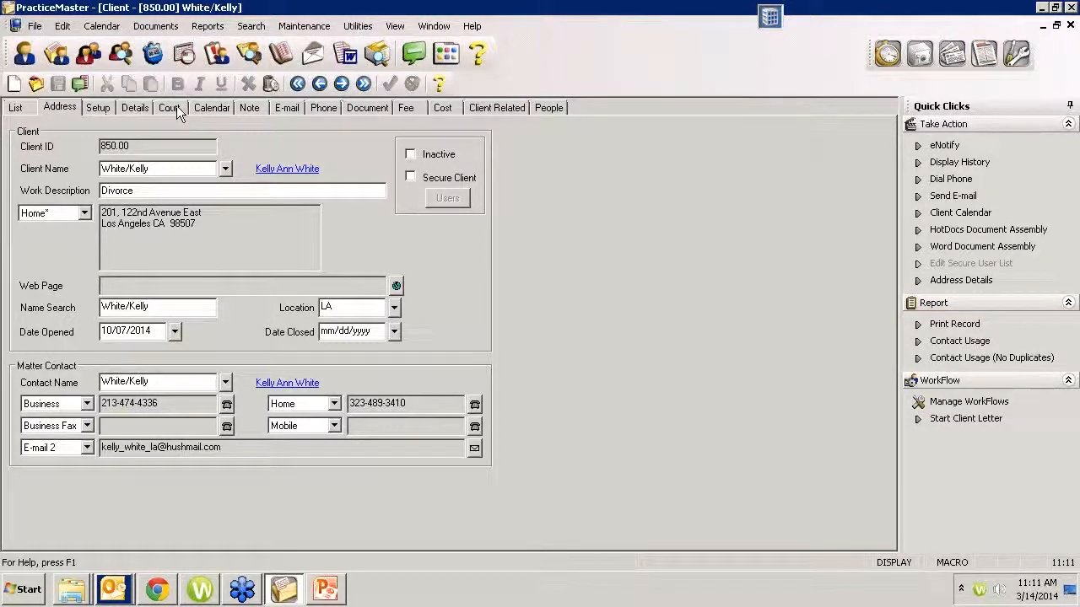
Start a new calendar record for the divorce client and examine the "Deposition of" code in the calendar code lookup without applying it
click(209, 108)
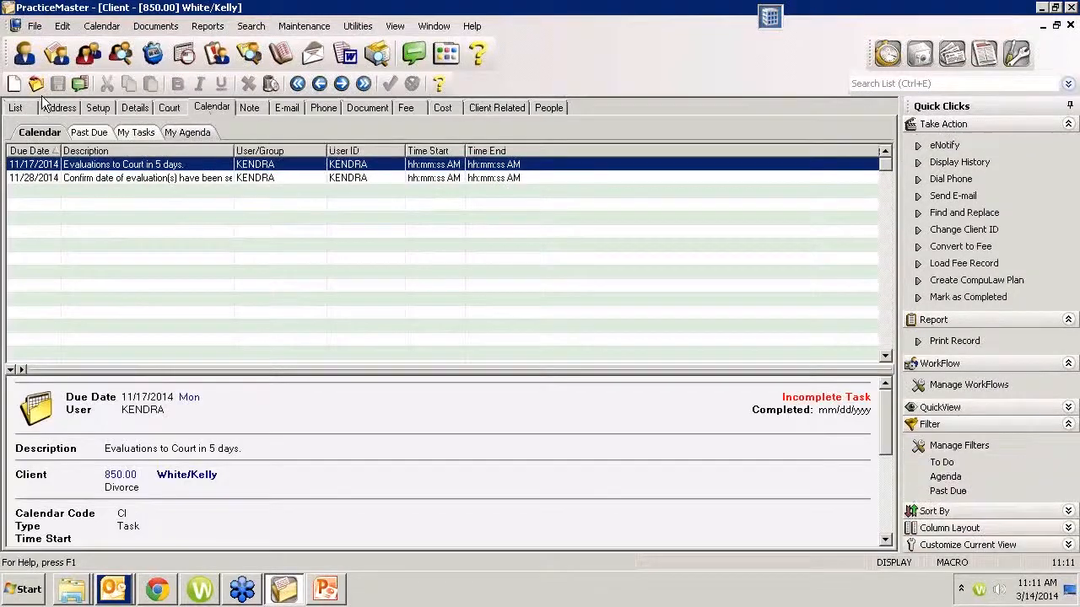
click(16, 84)
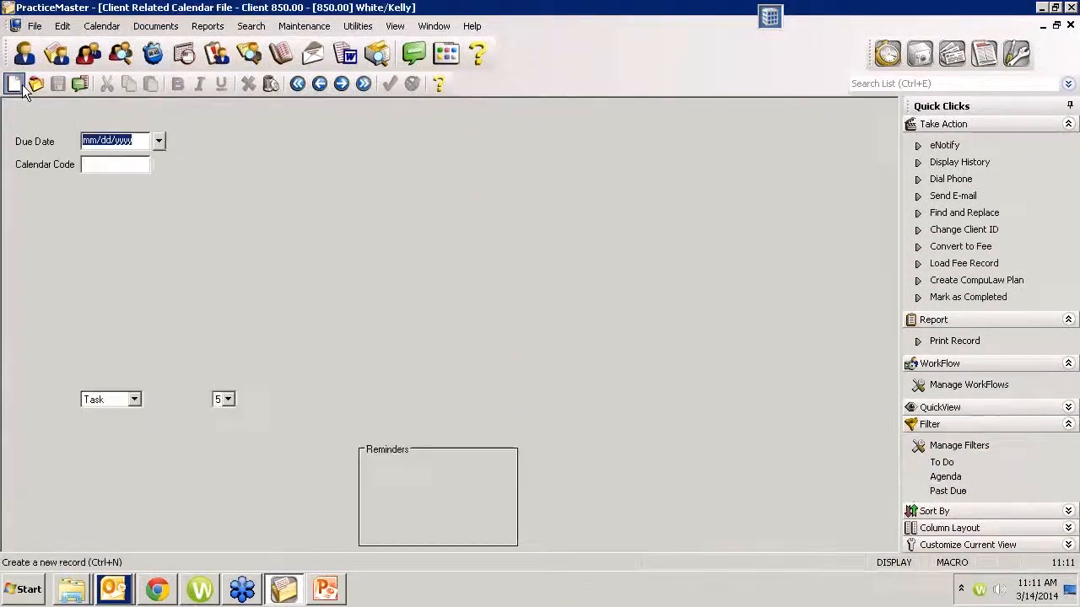
click(159, 164)
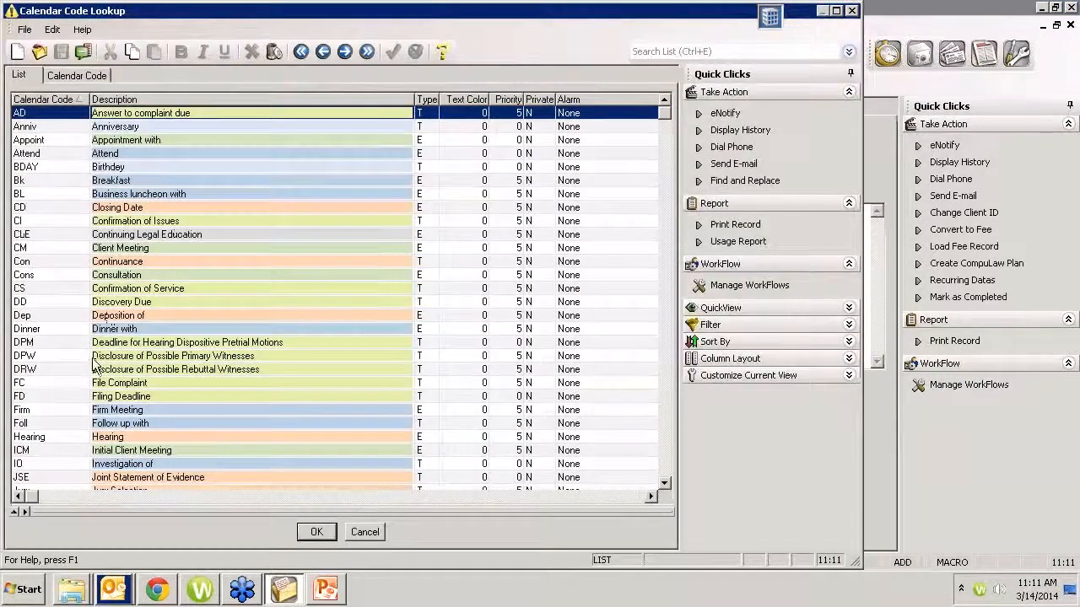
click(132, 318)
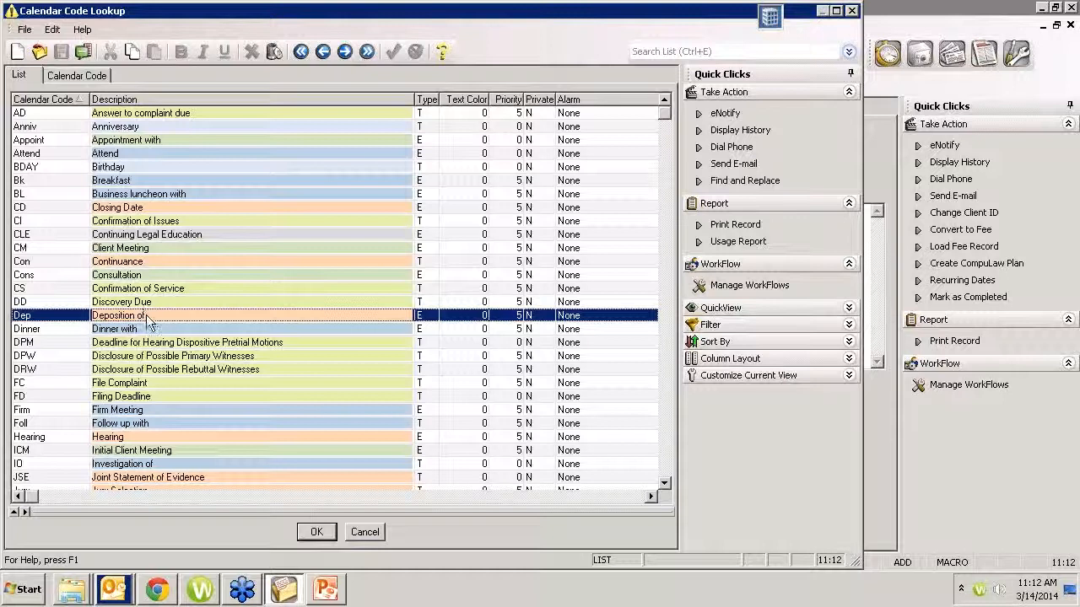
click(366, 535)
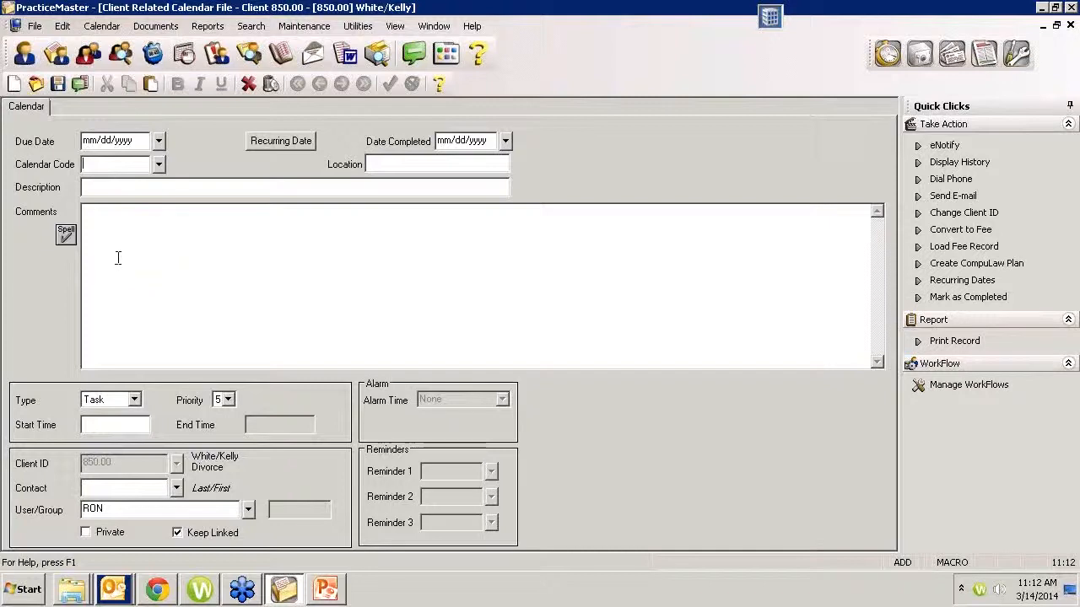
click(415, 250)
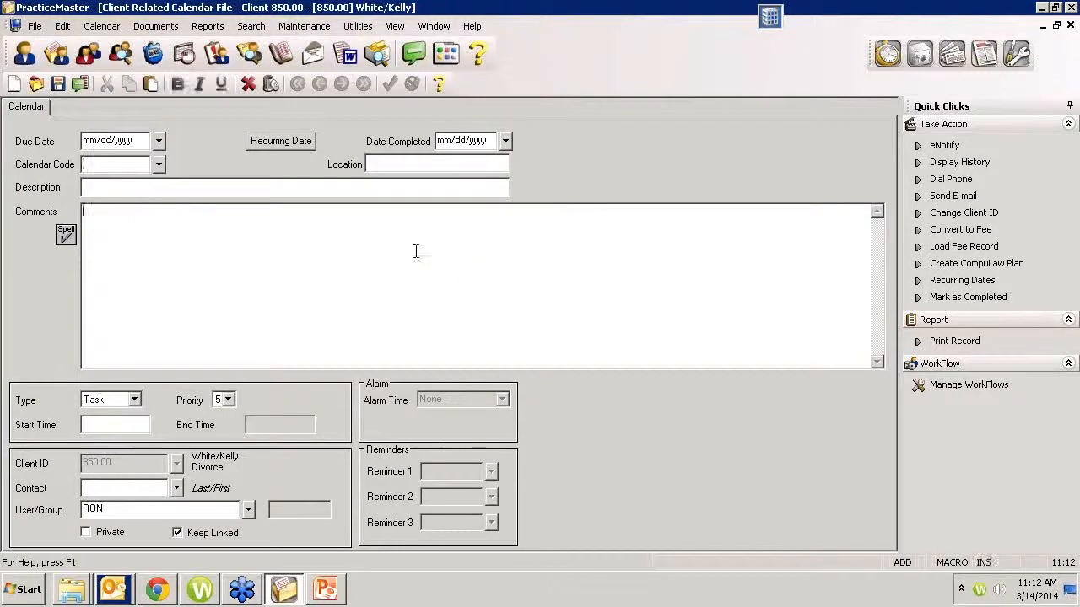
Create a new calendar workflow named "7 Day Depo Follow-up"
click(970, 388)
click(573, 158)
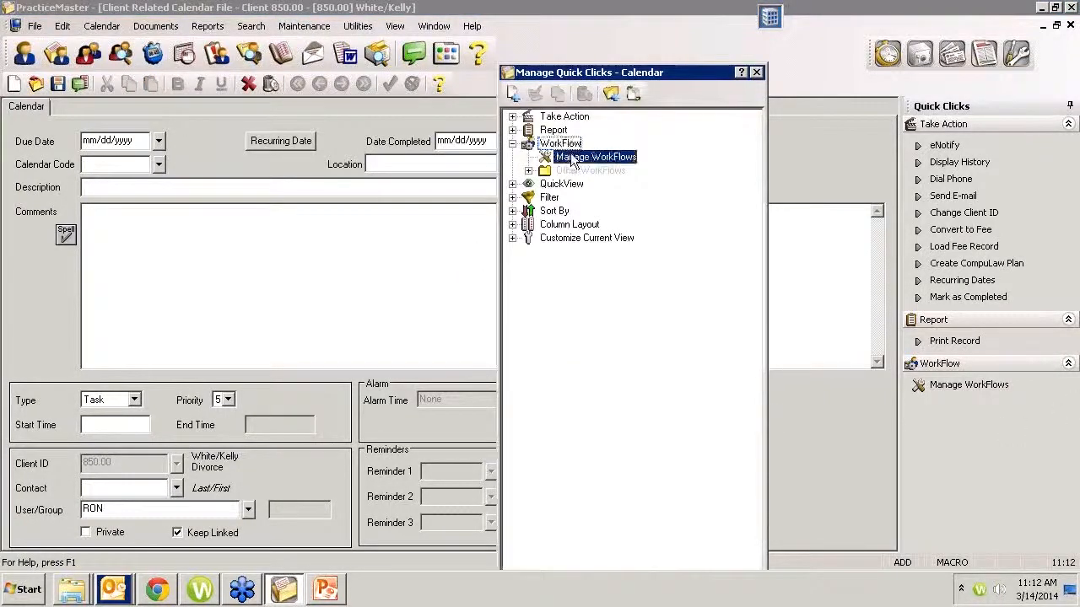
right_click(634, 160)
click(656, 174)
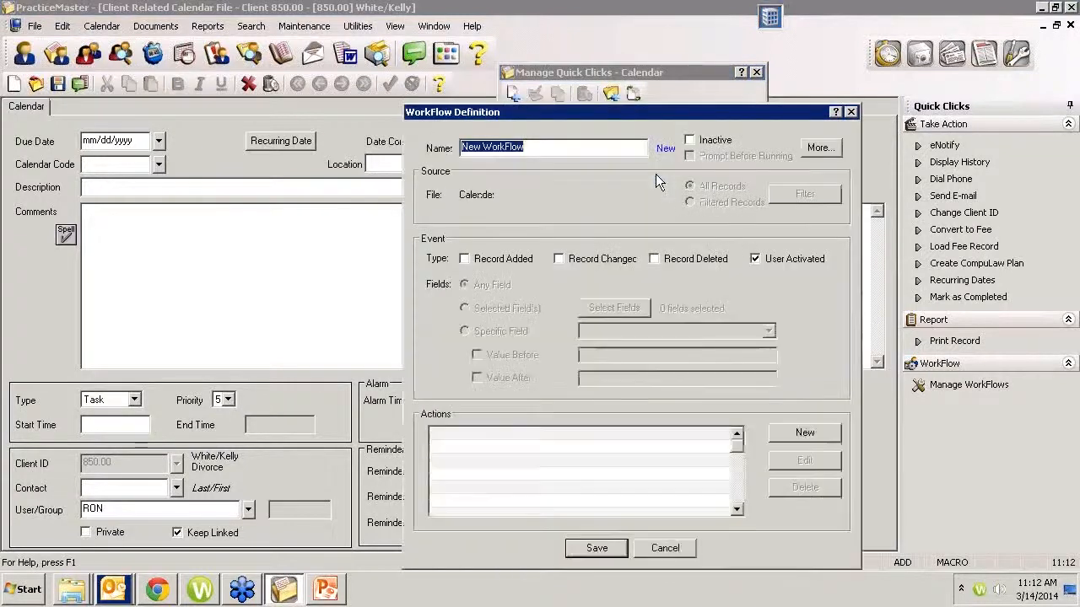
text(7 D)
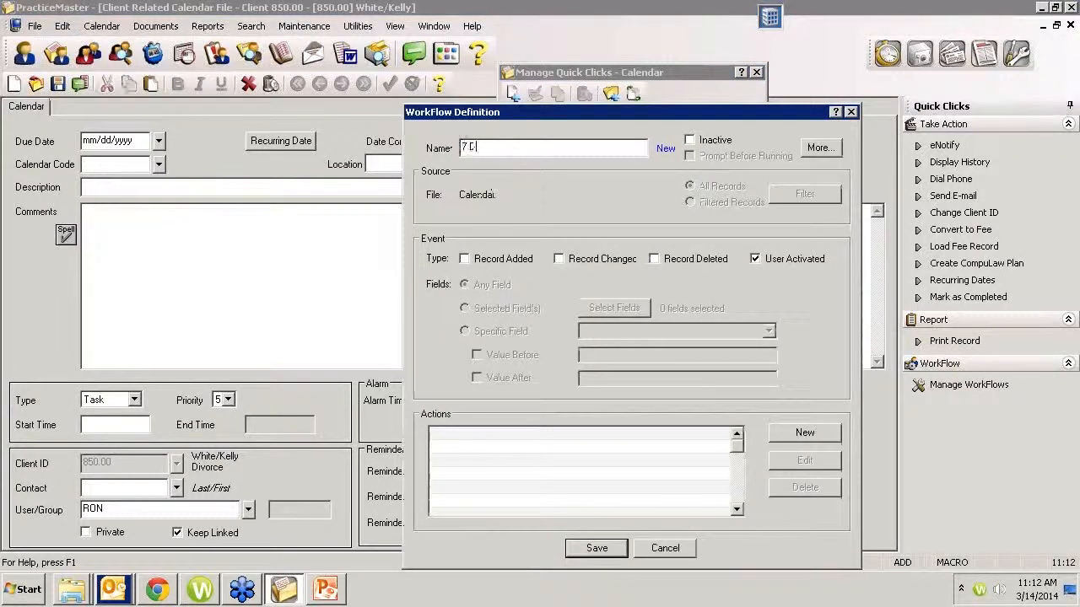
text(ay Dead Followup)
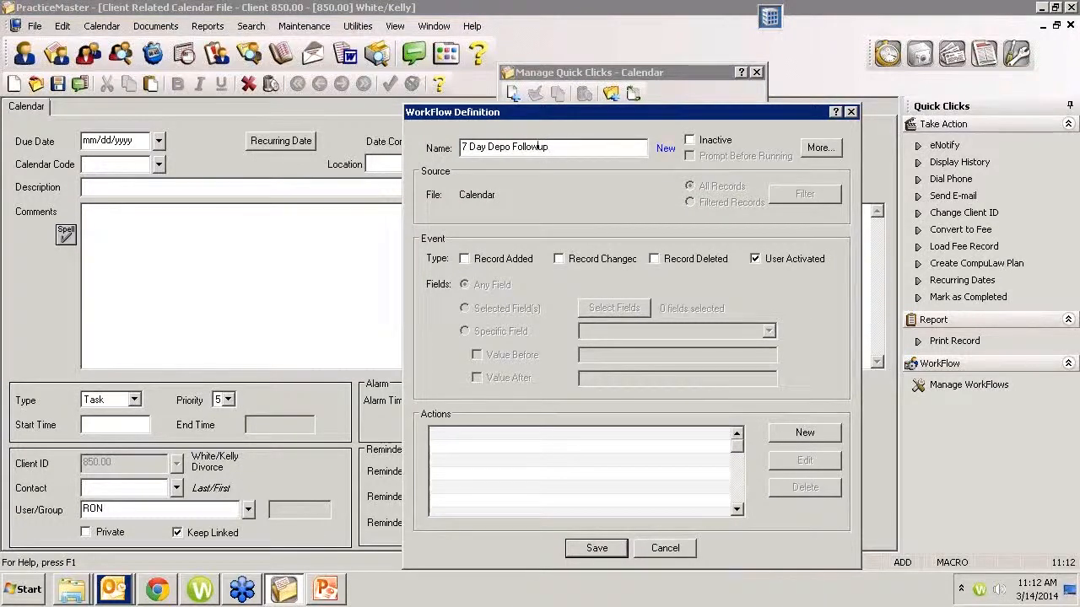
click(538, 147)
text(-up)
click(708, 143)
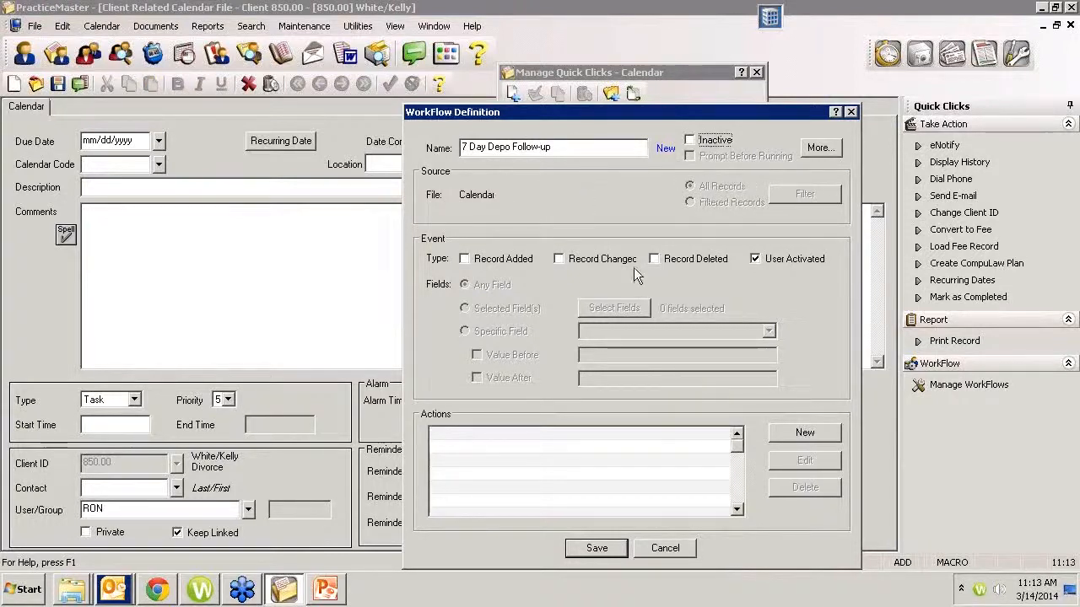
Set the workflow to trigger only on Record Added and disable Prompt Before Running
click(755, 260)
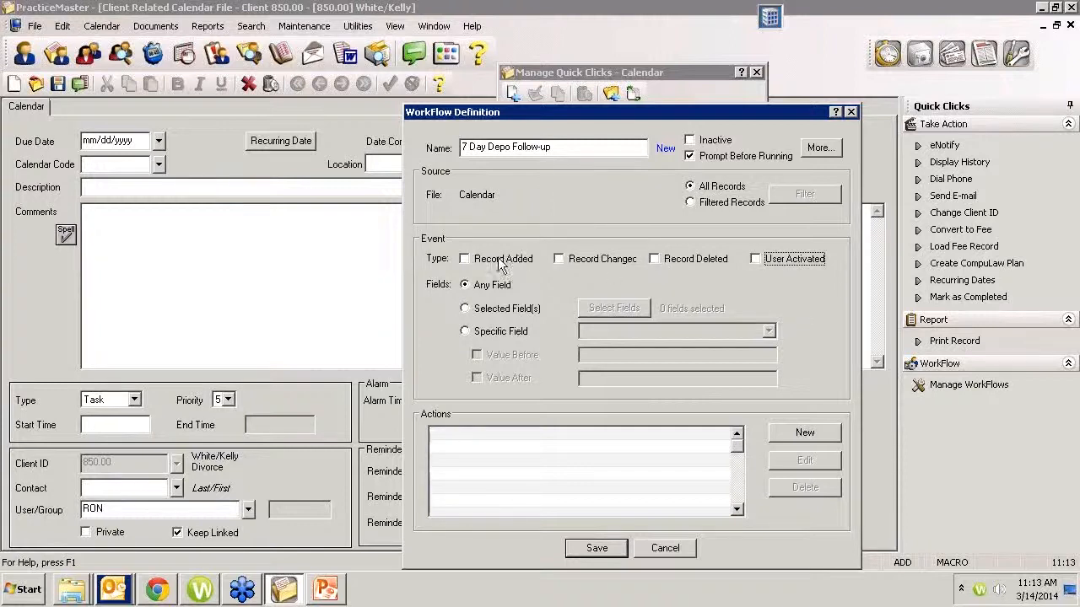
click(574, 259)
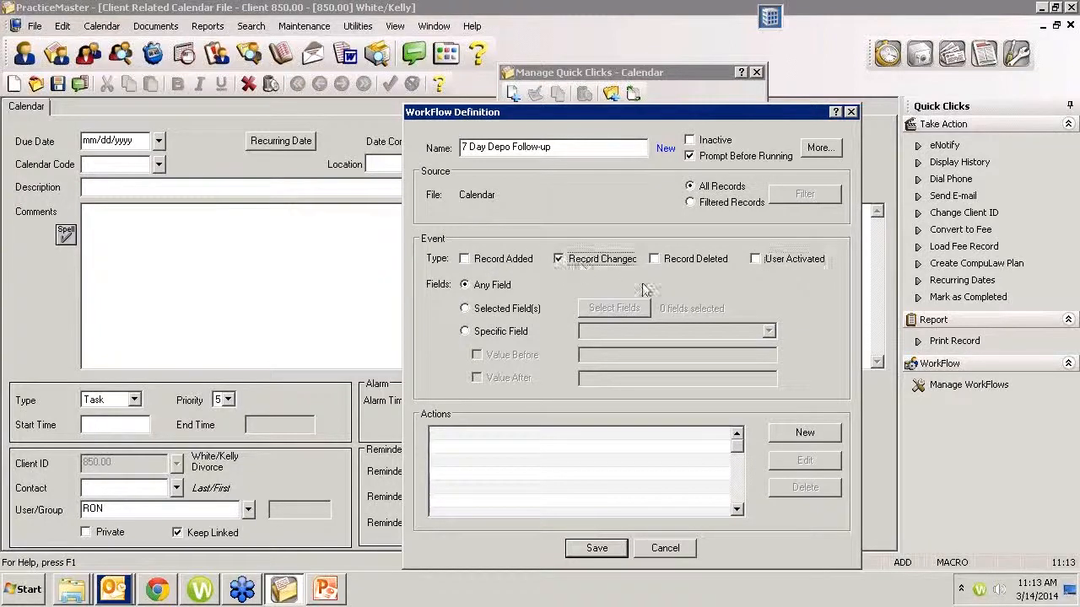
click(491, 258)
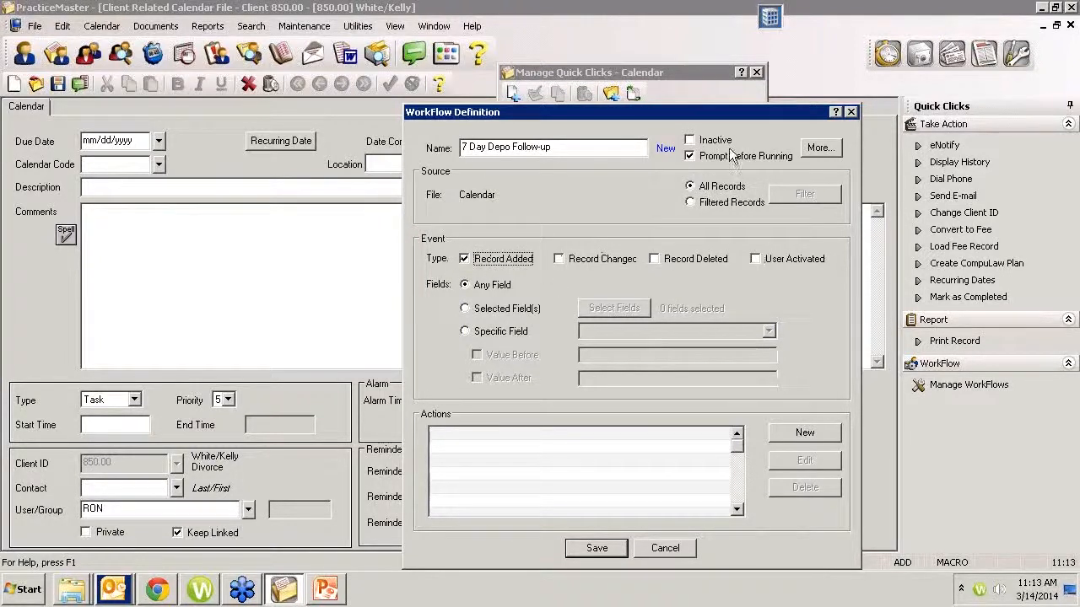
click(690, 157)
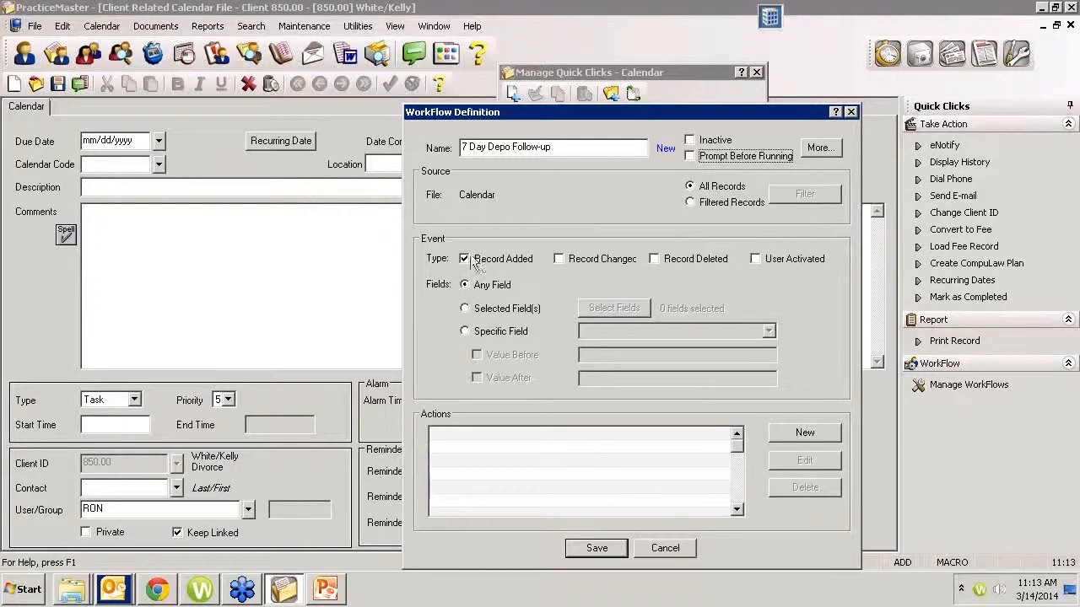
Limit the workflow to filtered records where Calendar_Code is equal to Dep, and save the filter
click(690, 202)
click(794, 192)
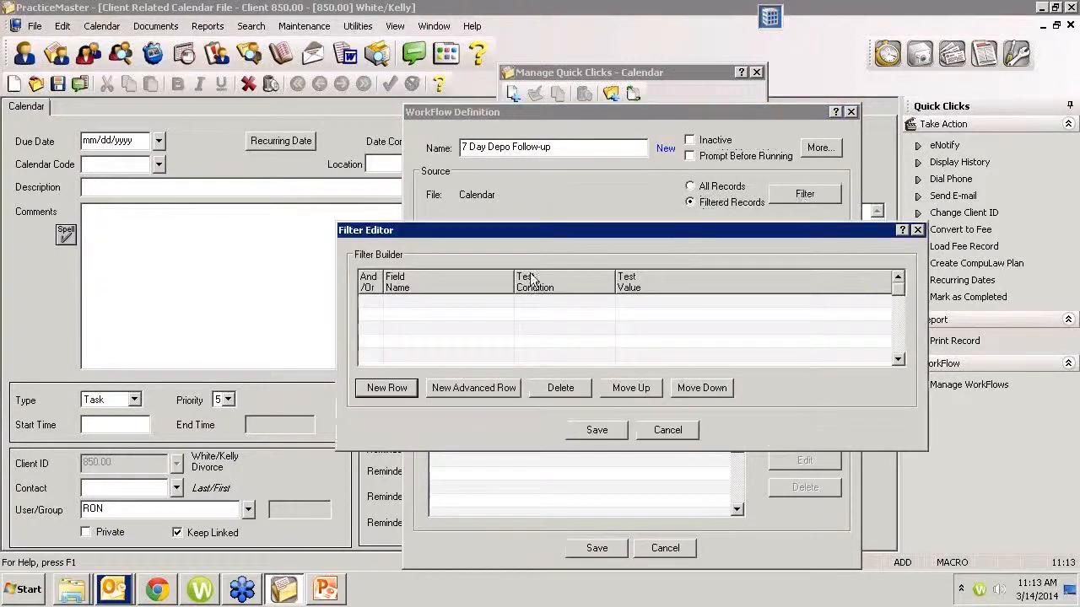
click(469, 305)
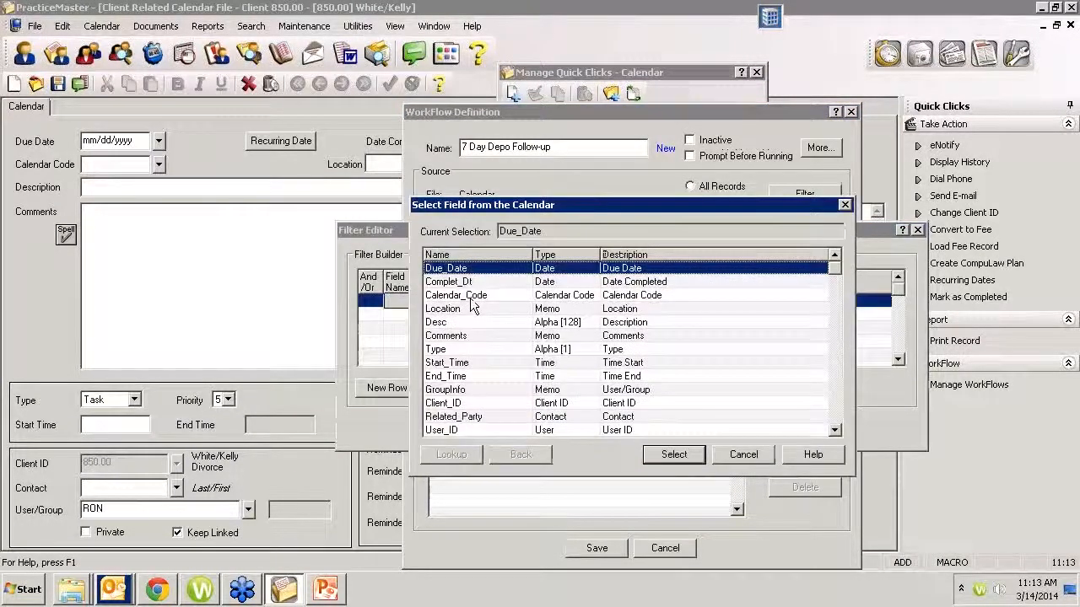
double_click(470, 295)
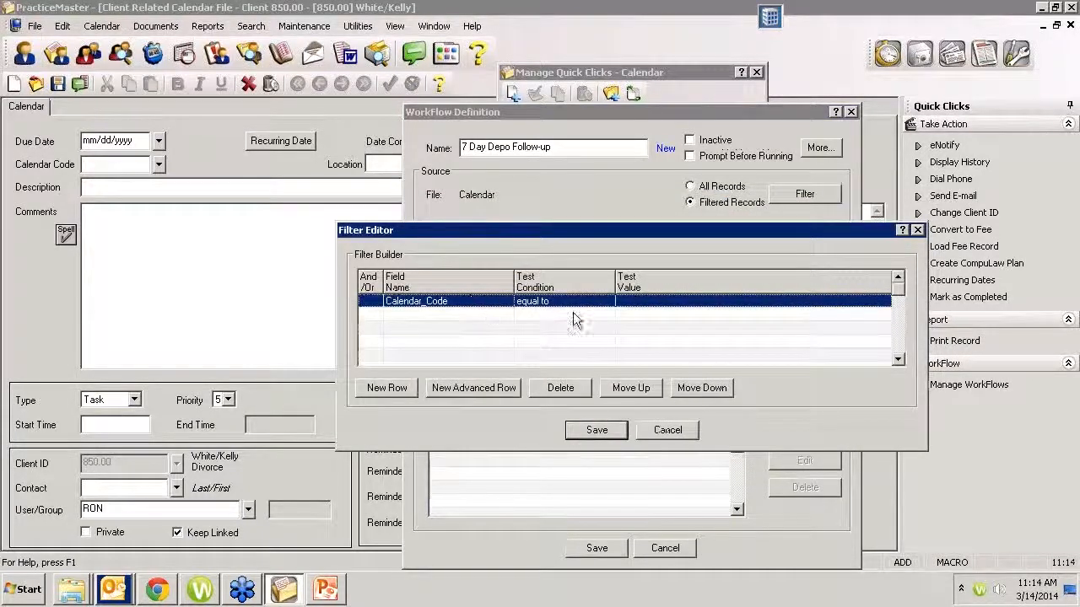
click(673, 301)
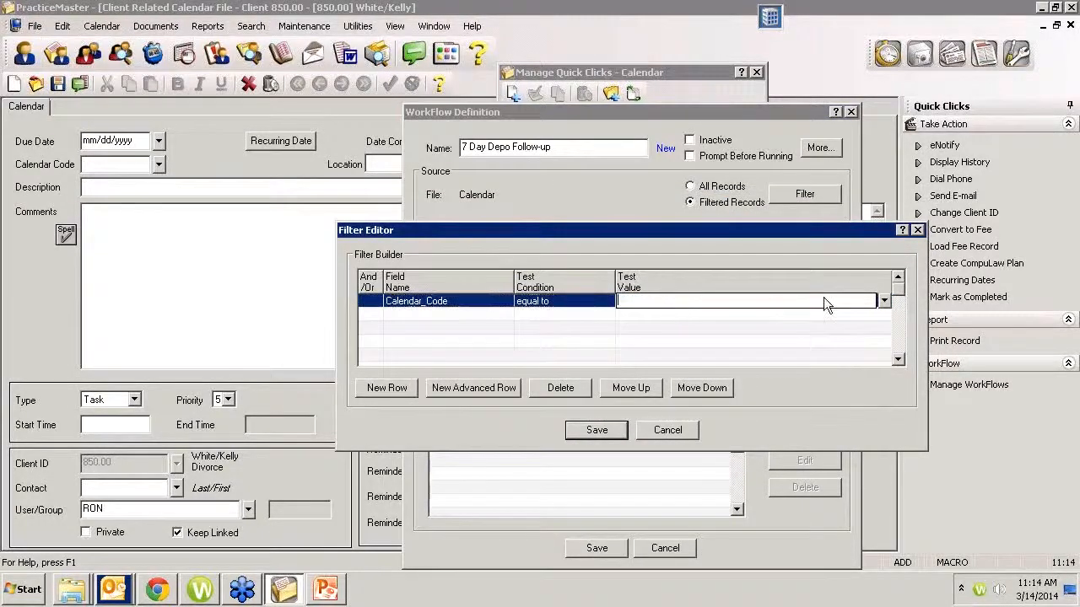
click(883, 301)
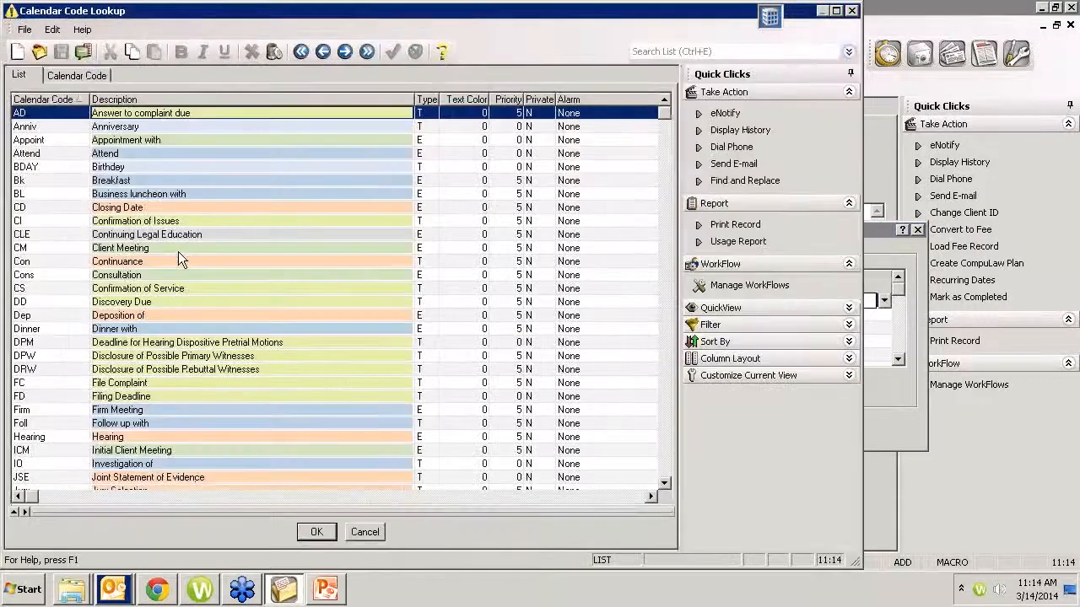
click(127, 317)
double_click(128, 319)
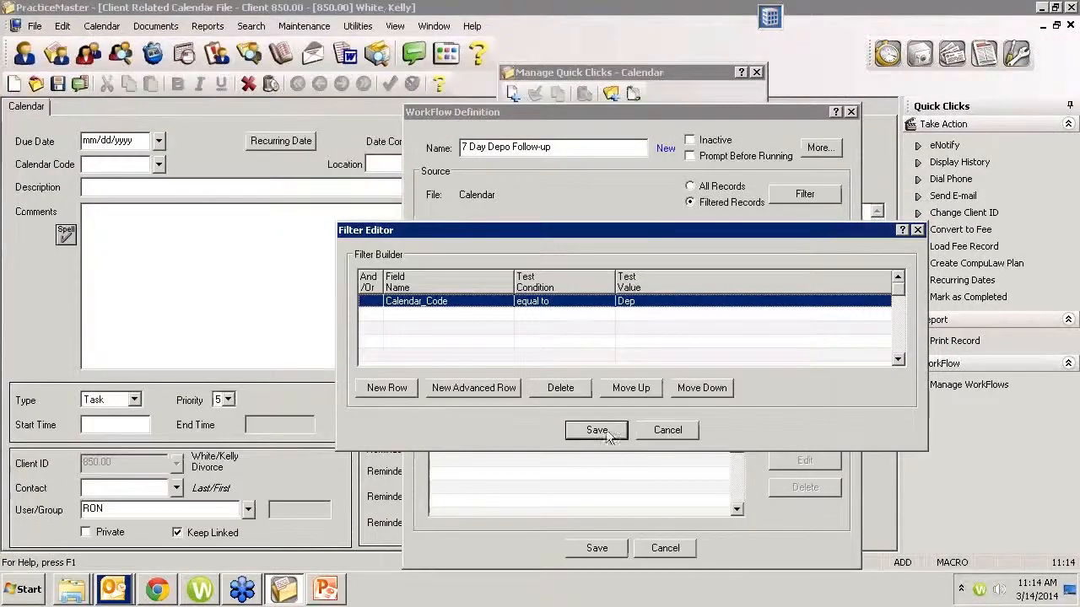
click(604, 431)
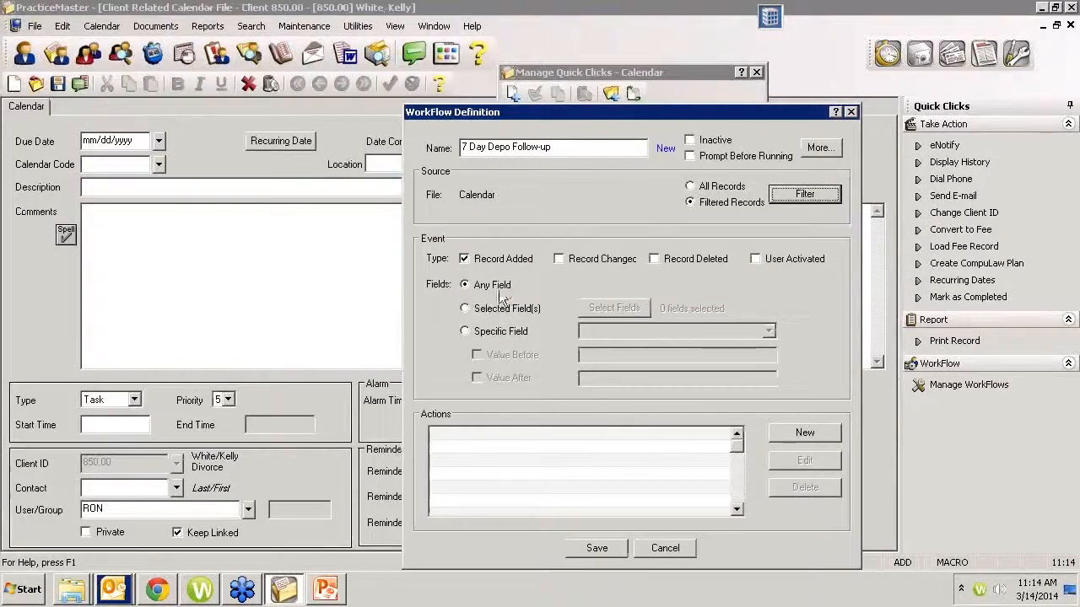
Try a specific-field trigger on Complet_Dt with Value Before and the Selected Field(s) option, and restore Any Field
click(472, 333)
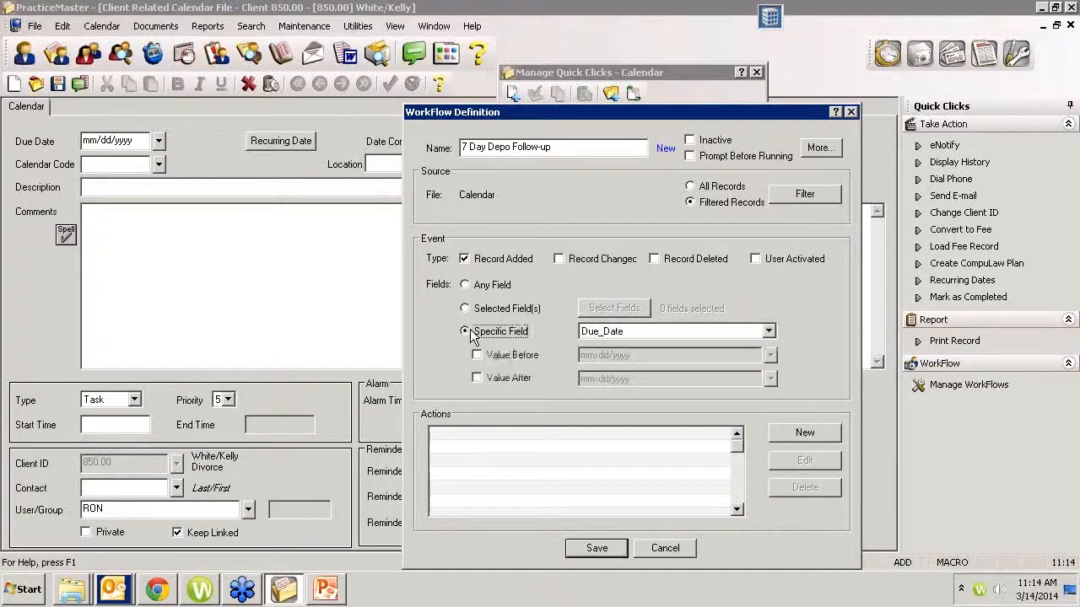
click(767, 331)
click(633, 362)
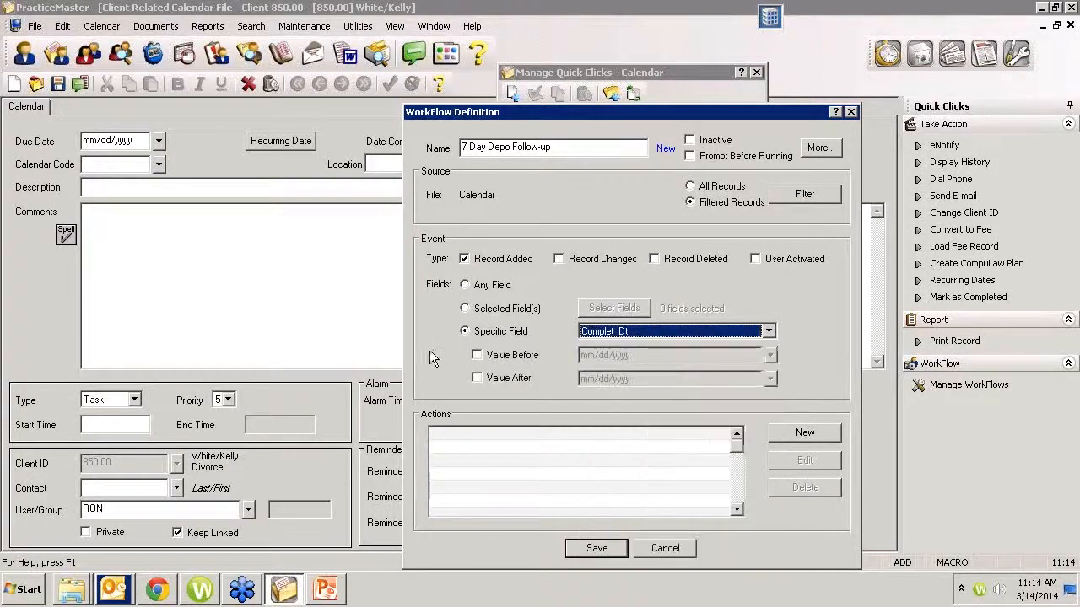
click(499, 356)
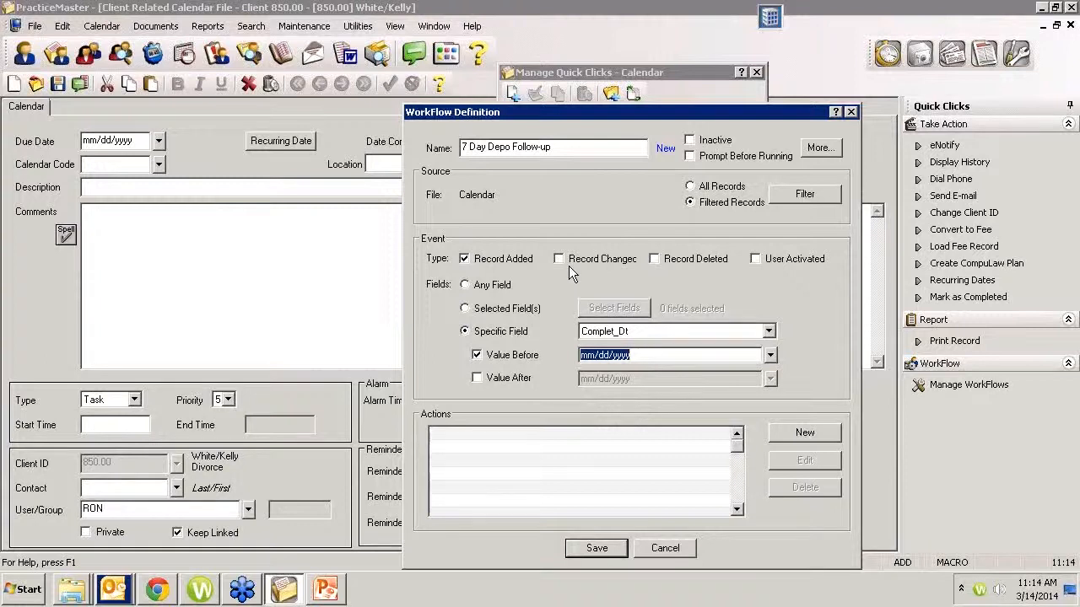
click(464, 309)
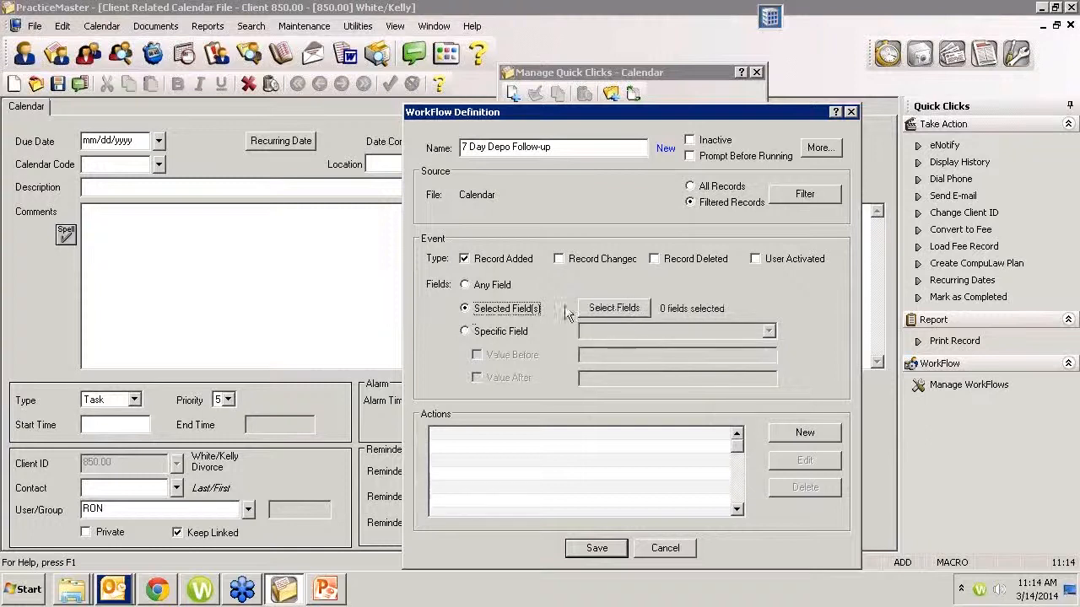
click(492, 287)
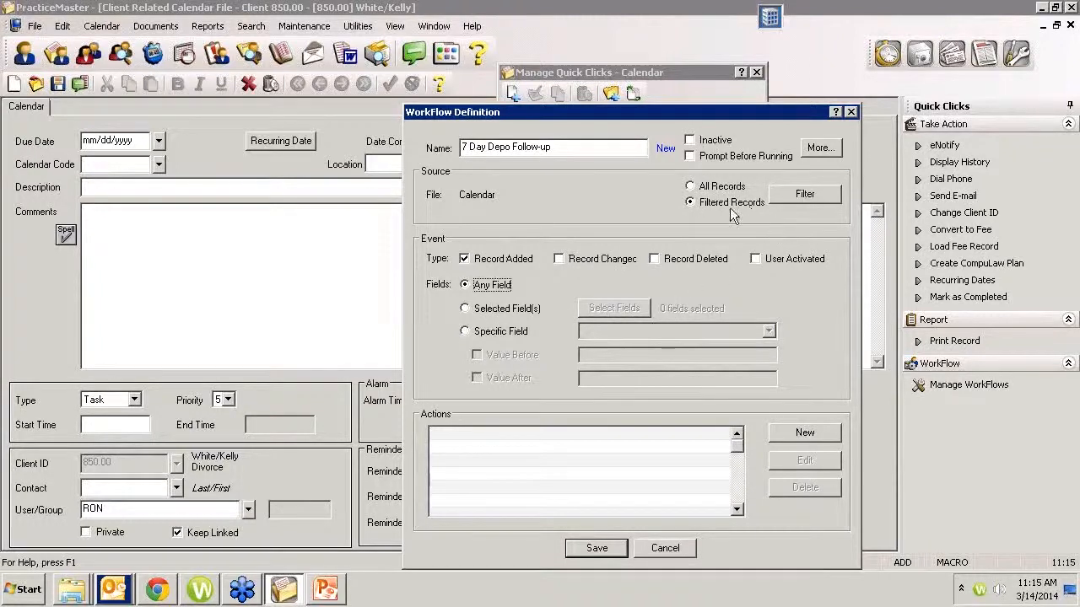
Review the workflow's record filter and the available action types, closing each without changes
click(812, 195)
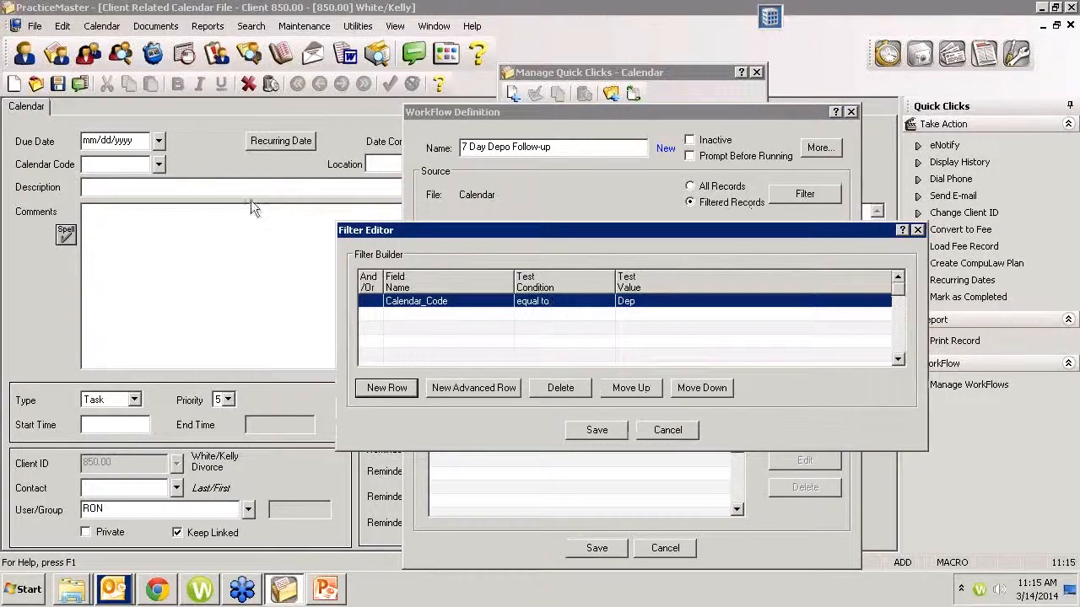
click(659, 431)
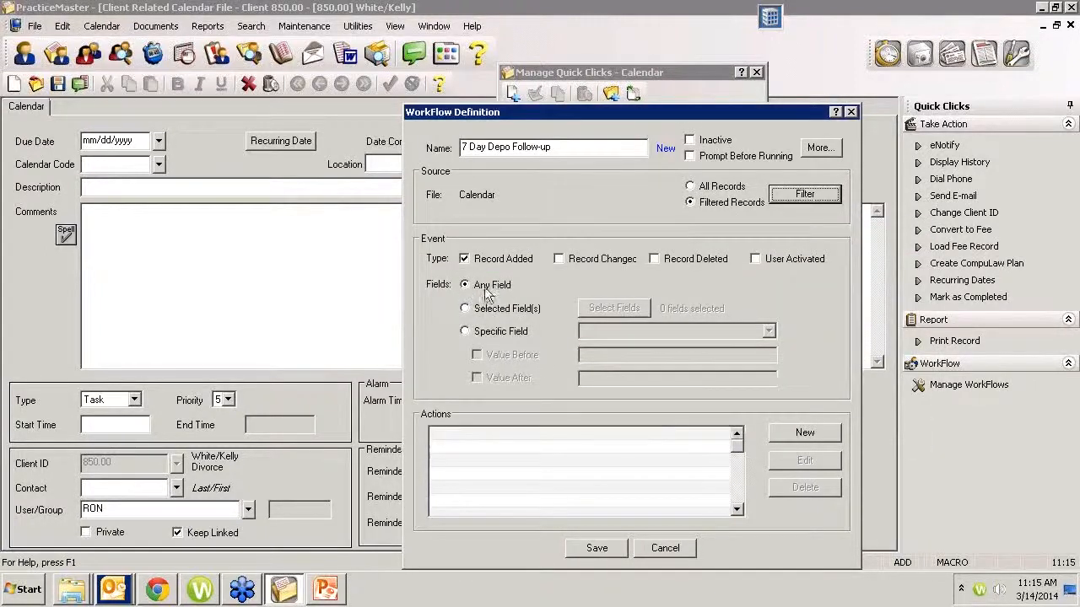
click(809, 435)
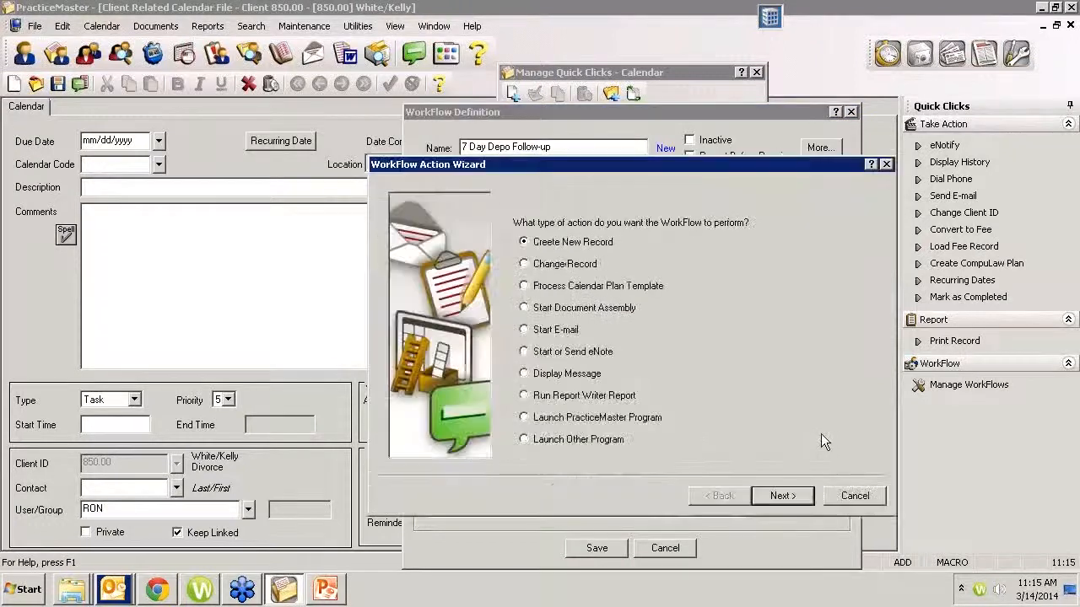
click(846, 495)
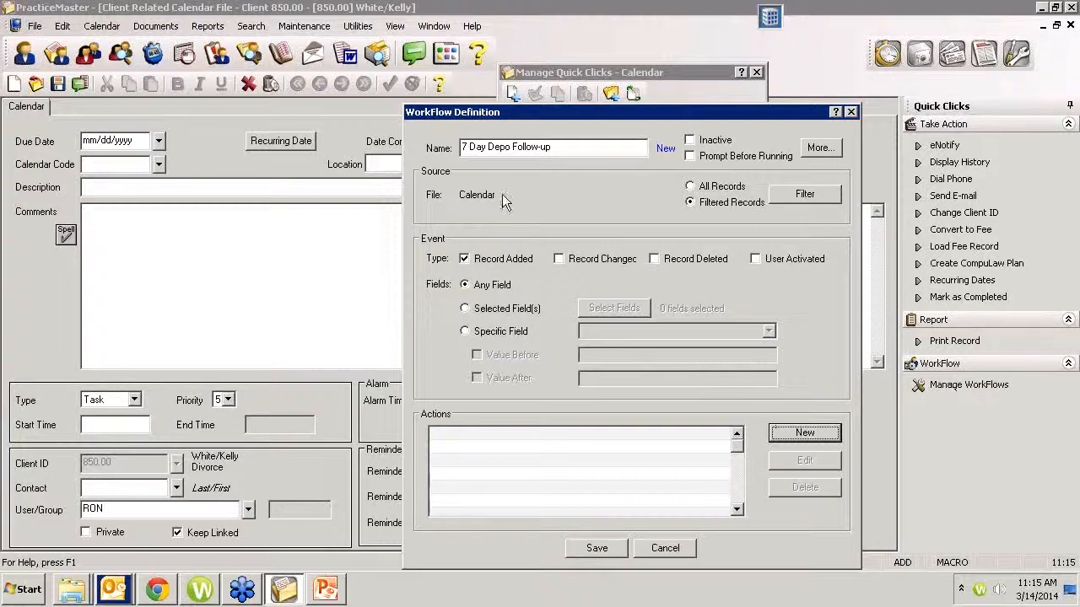
click(805, 195)
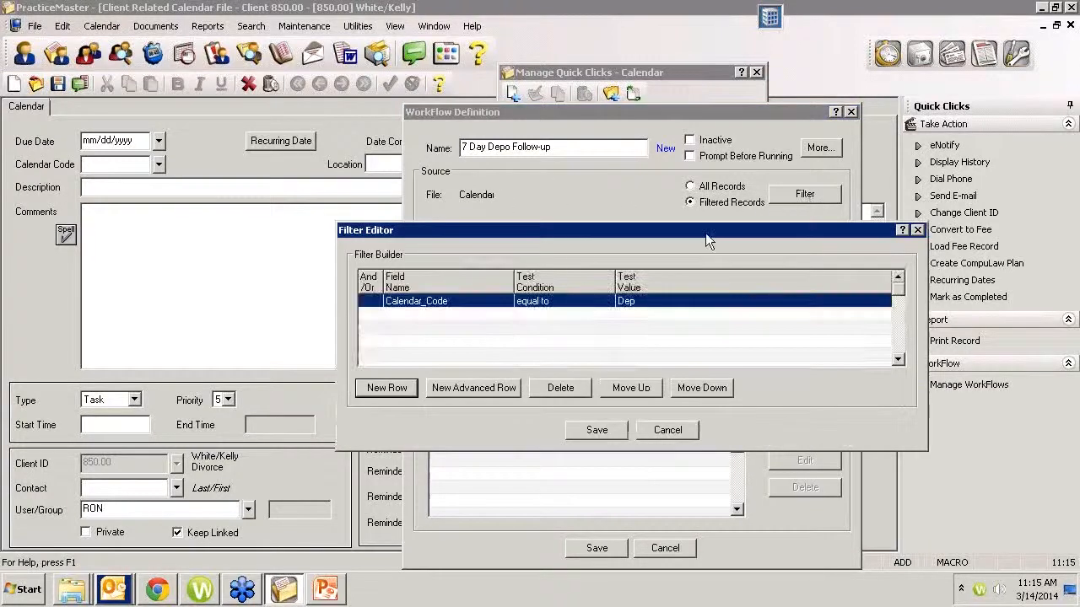
click(667, 430)
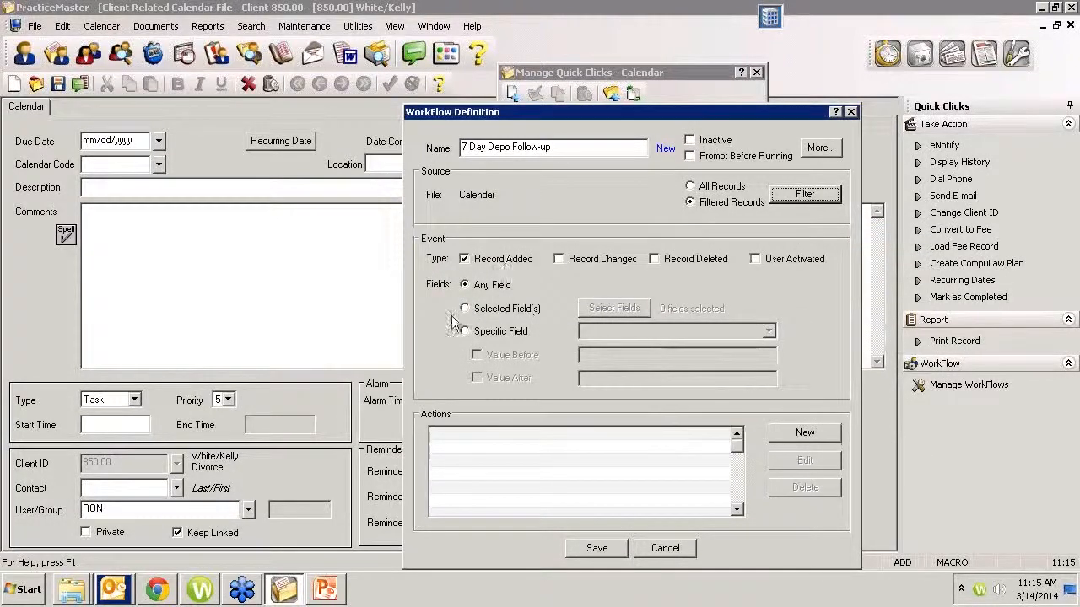
Add a Create New Record action targeting the Calendar file and open its template for definition
click(806, 432)
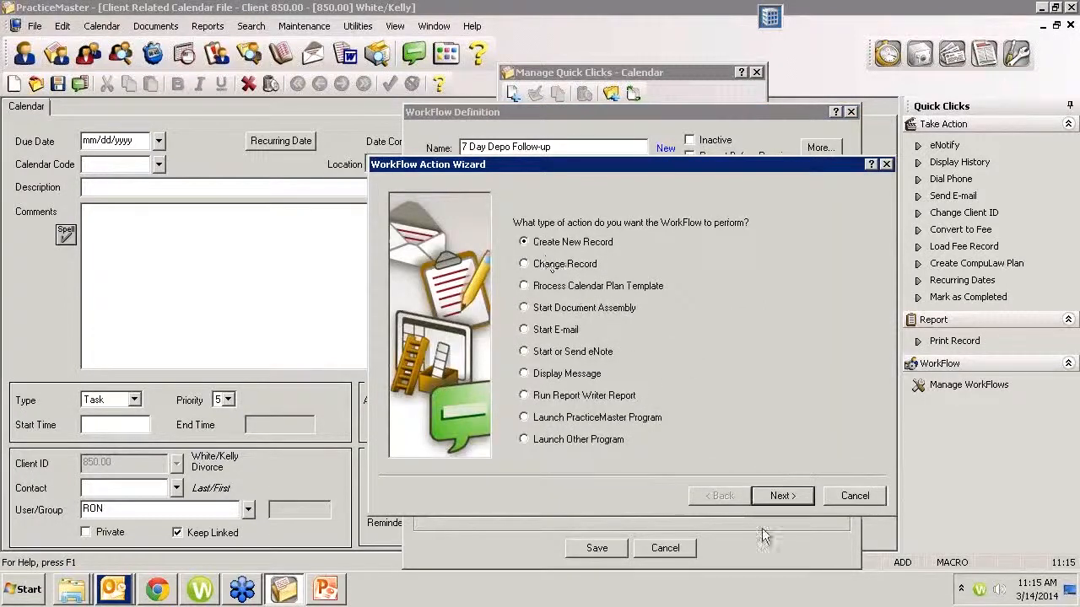
click(781, 498)
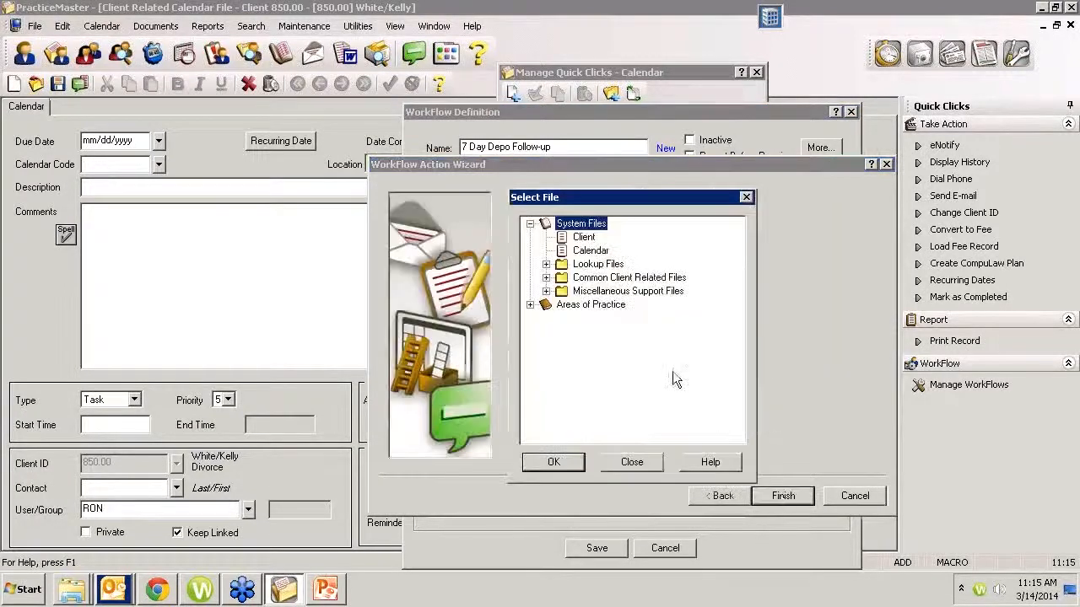
double_click(591, 250)
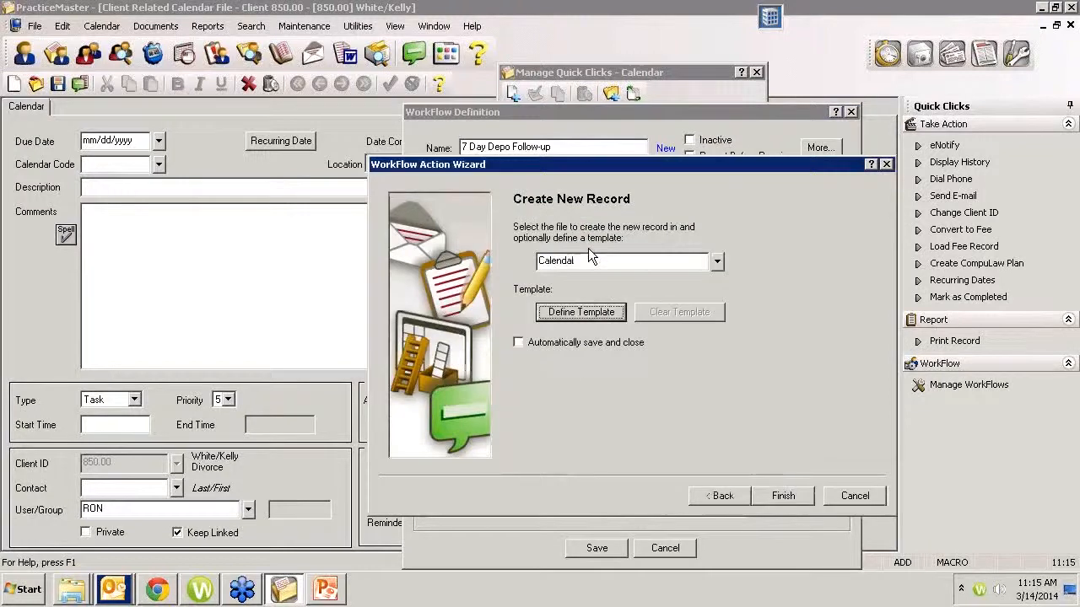
click(589, 311)
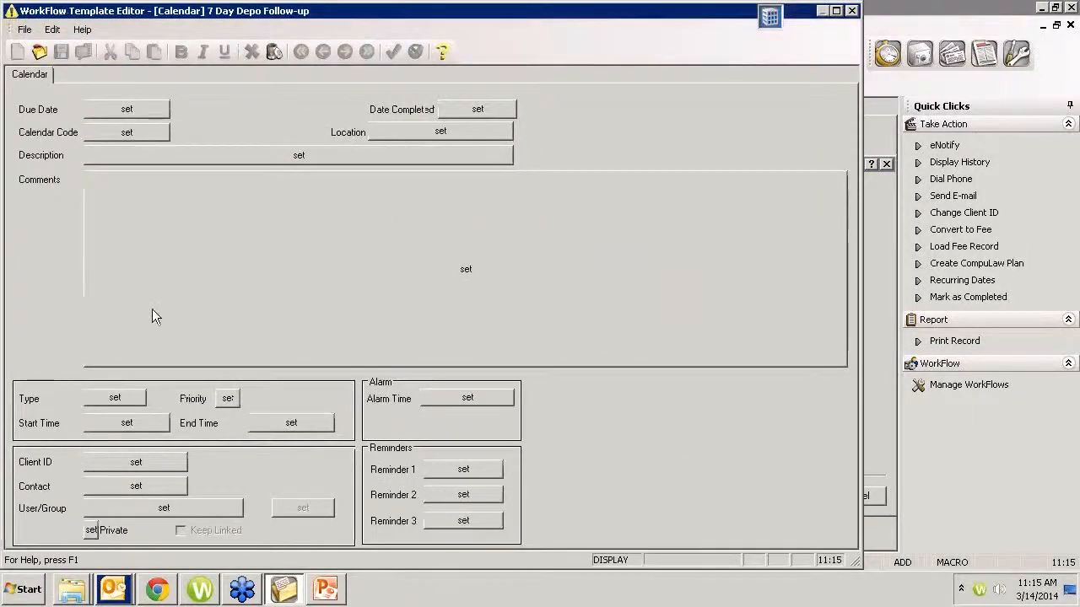
click(119, 108)
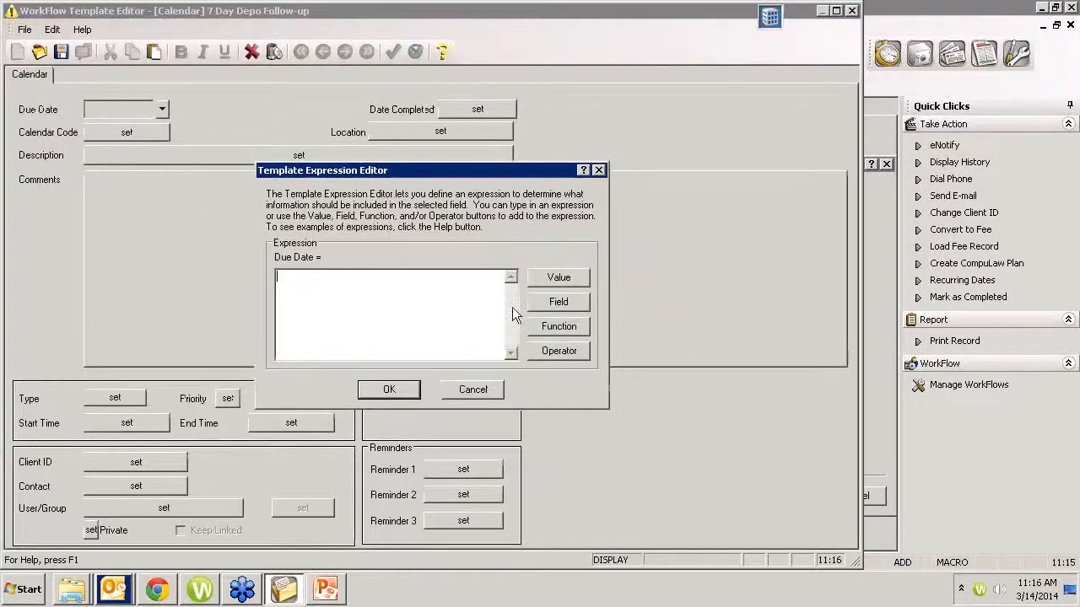
click(558, 303)
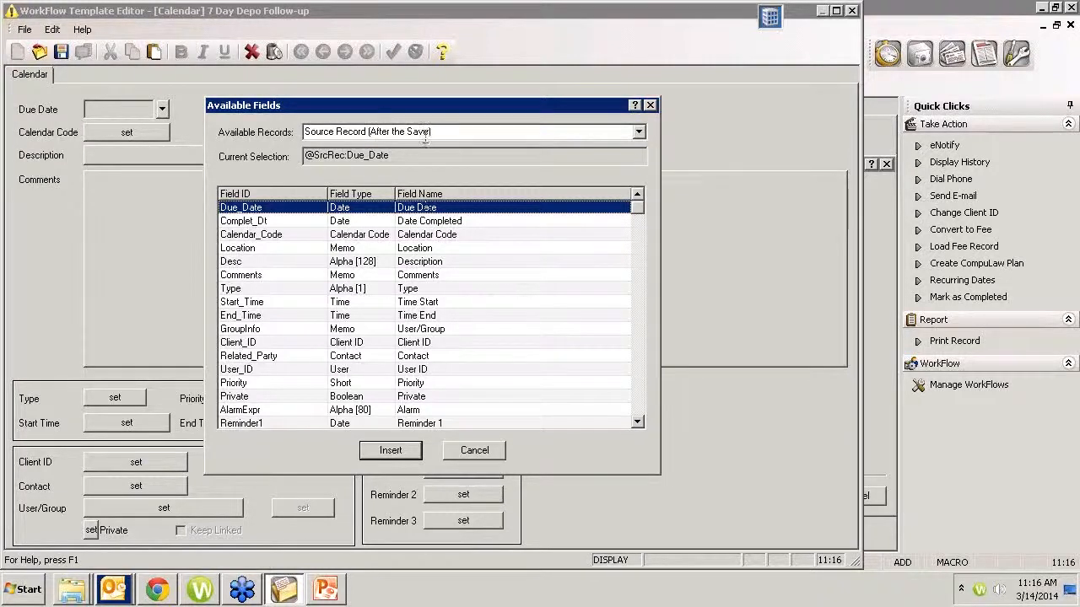
double_click(431, 209)
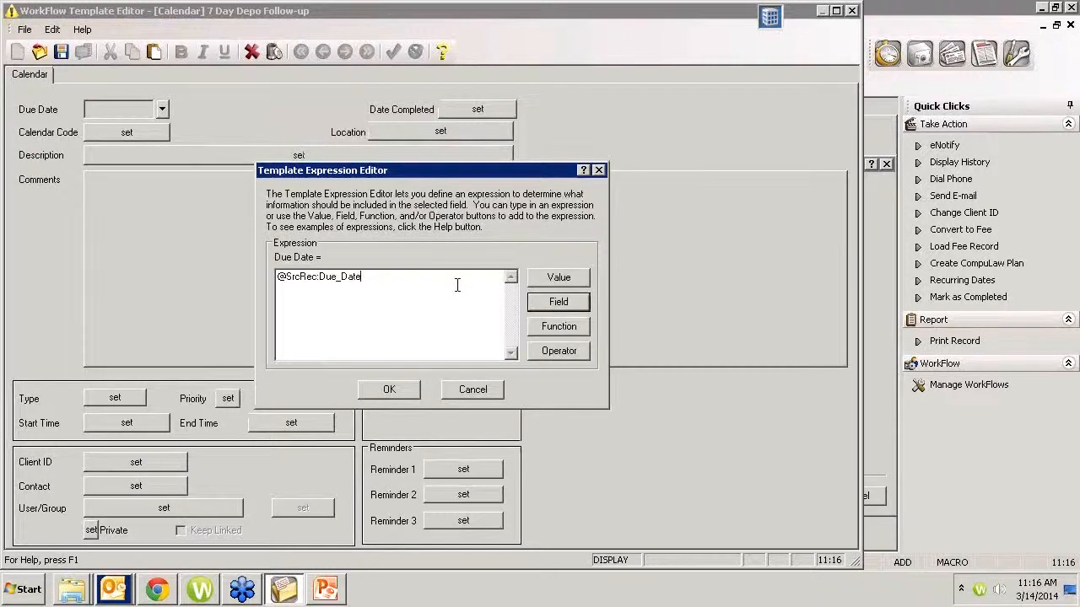
text(+7)
click(387, 392)
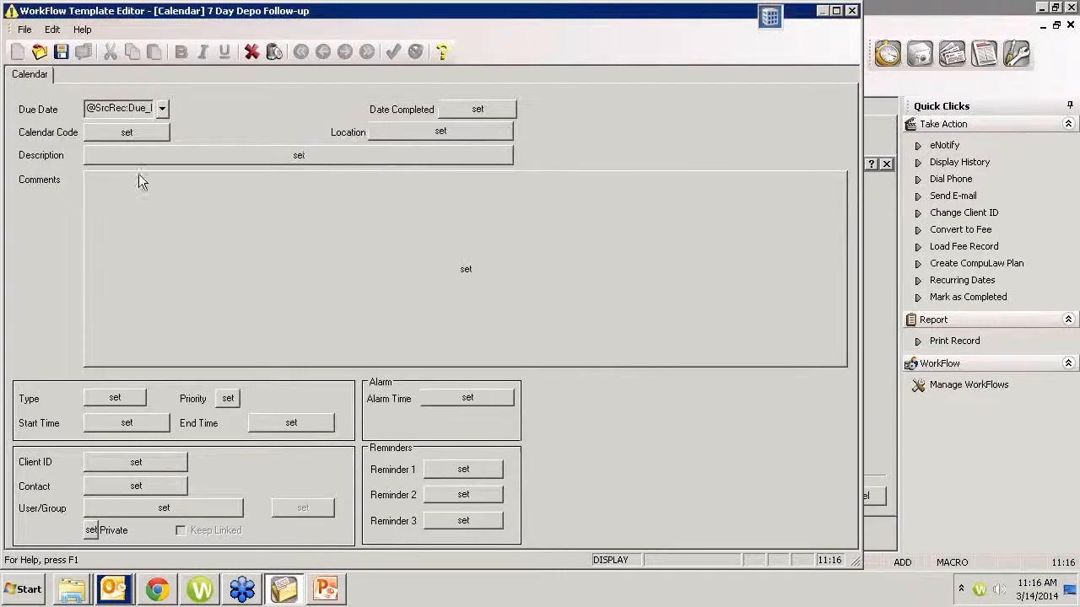
click(127, 132)
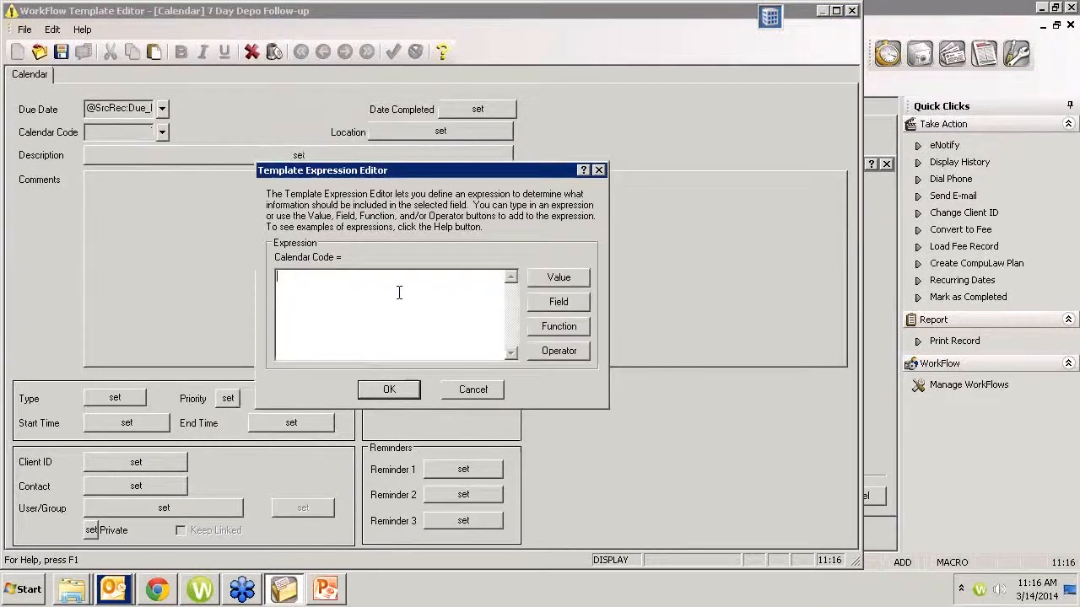
click(473, 389)
click(167, 157)
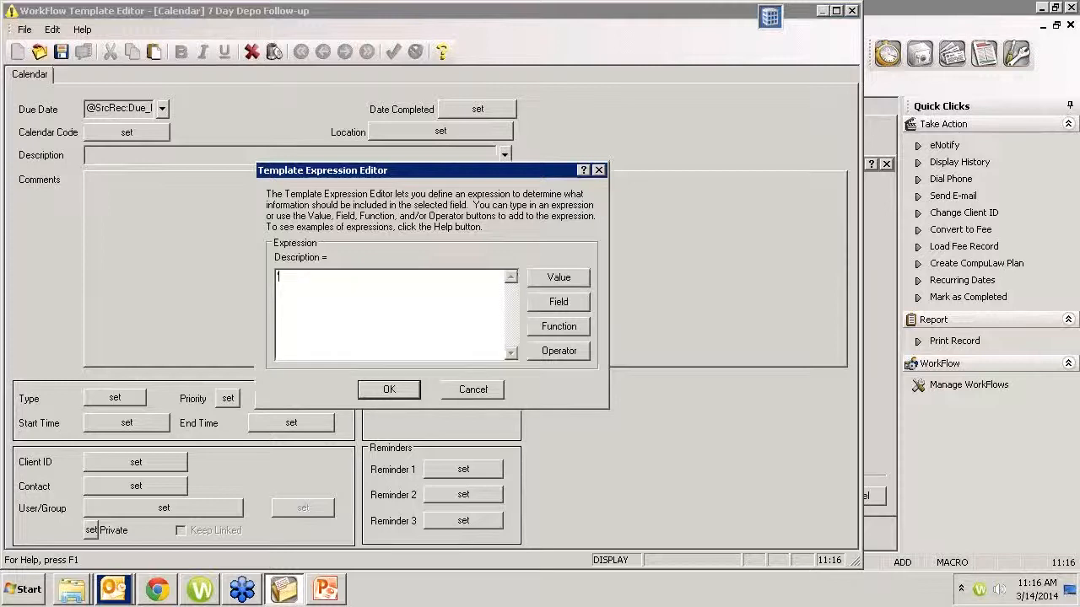
text('Deposition Summary)
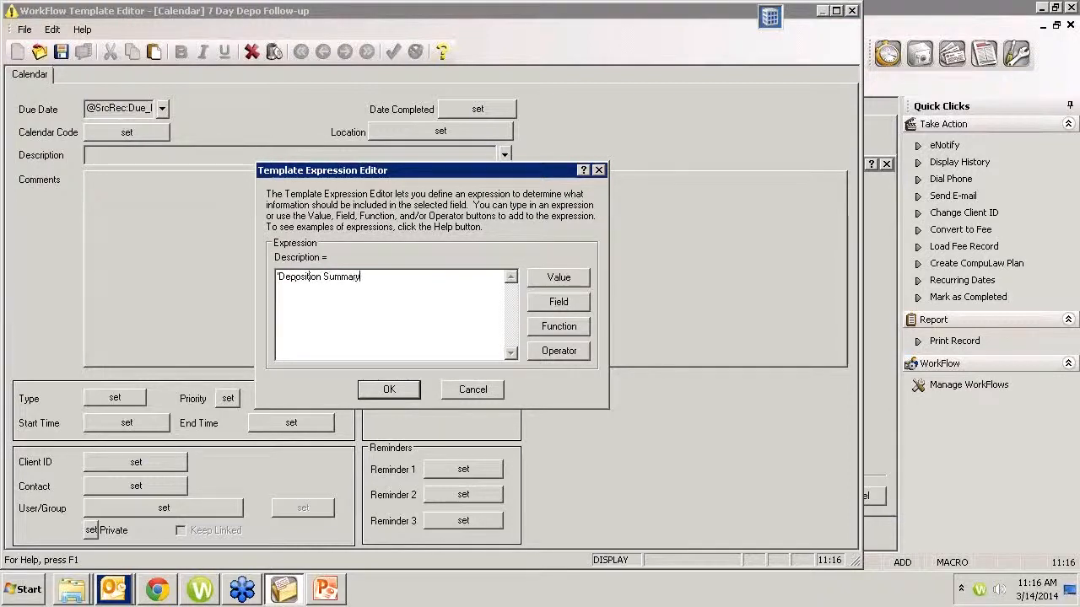
text( due on '+)
click(562, 276)
click(467, 329)
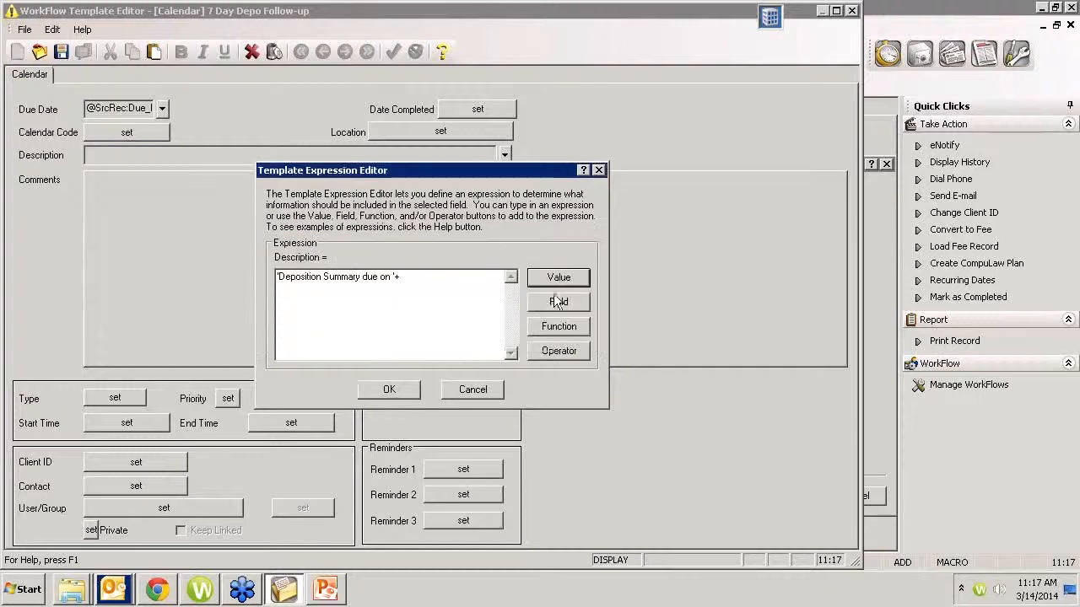
click(555, 304)
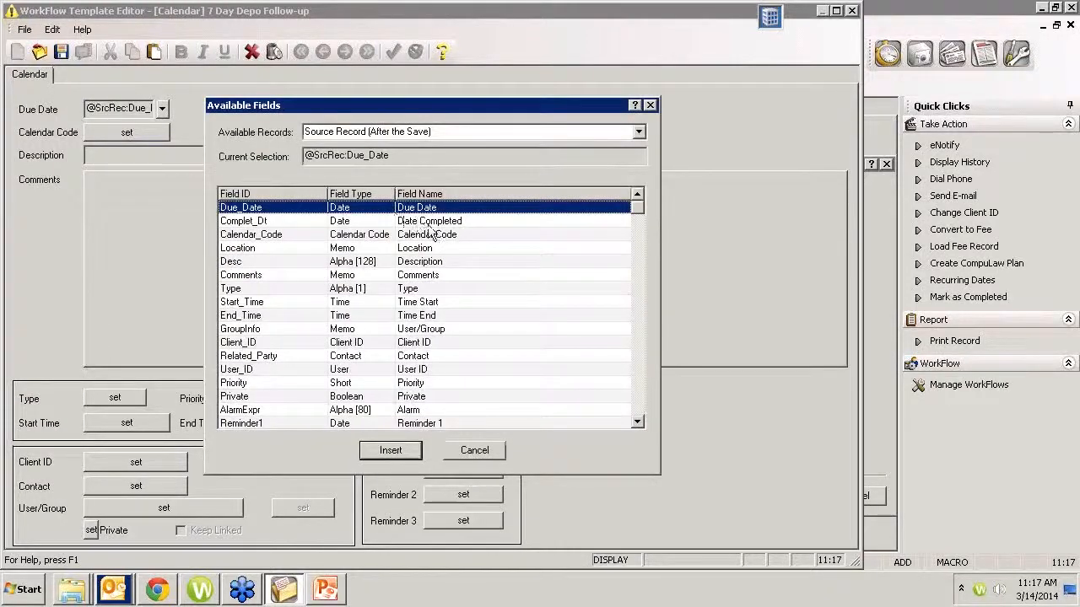
double_click(419, 262)
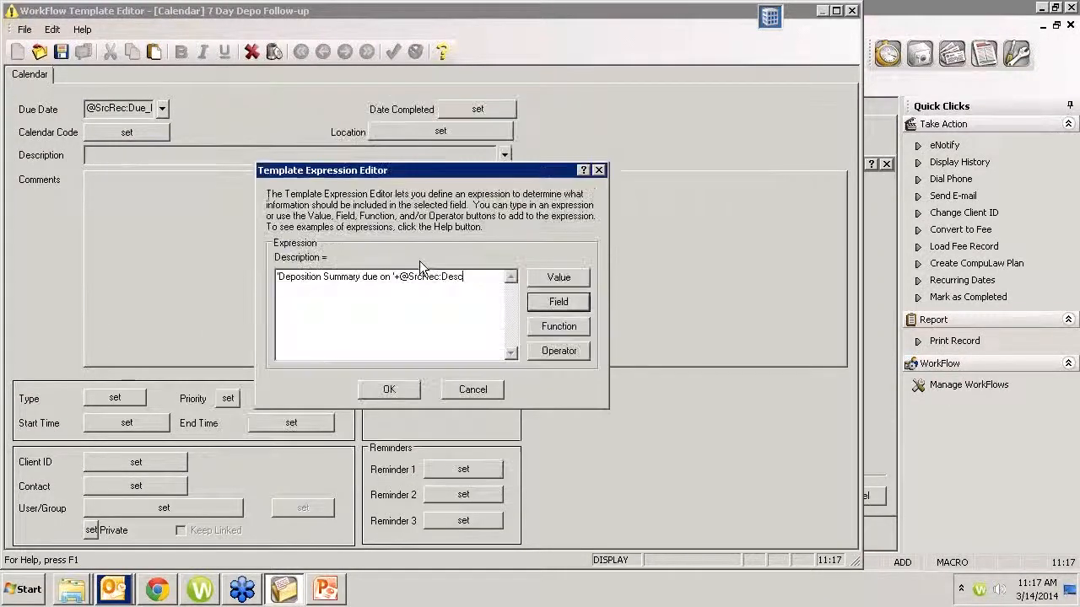
click(392, 389)
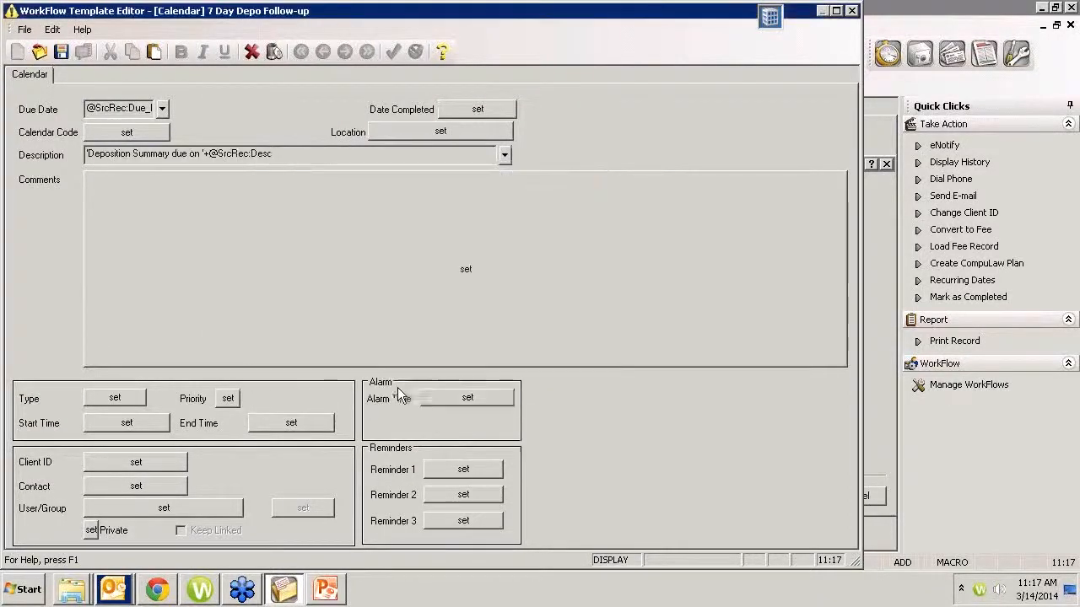
Set the template's Type expression to "T"
click(106, 400)
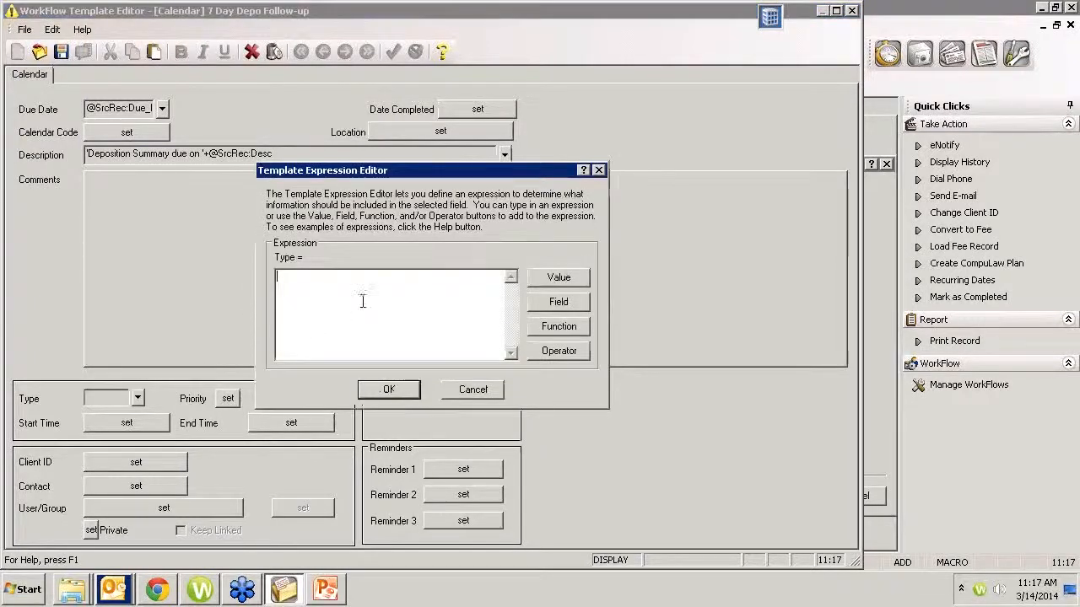
text("T)
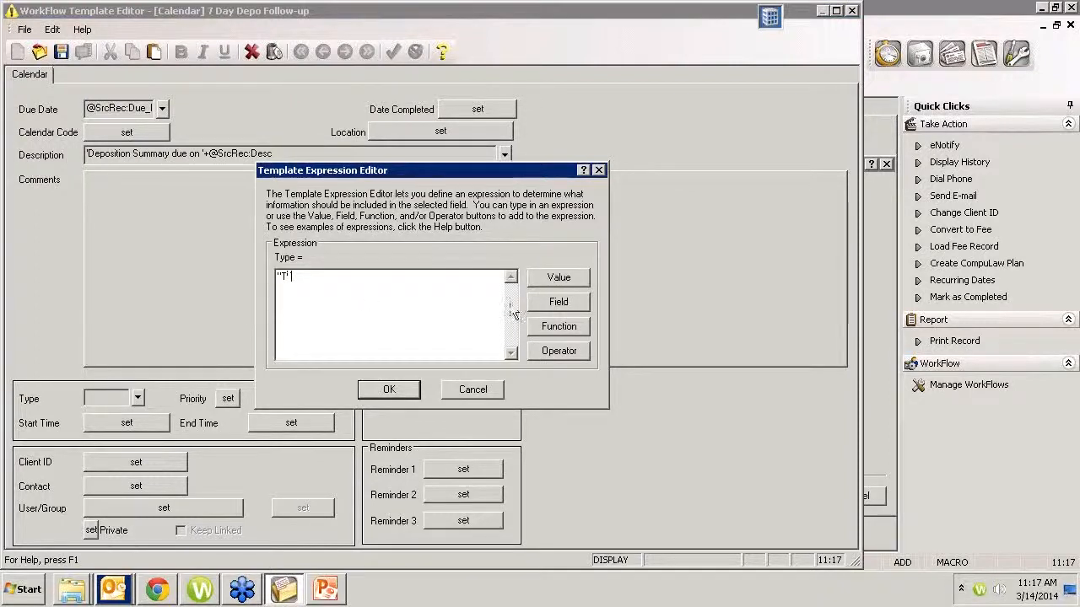
text(")
click(409, 394)
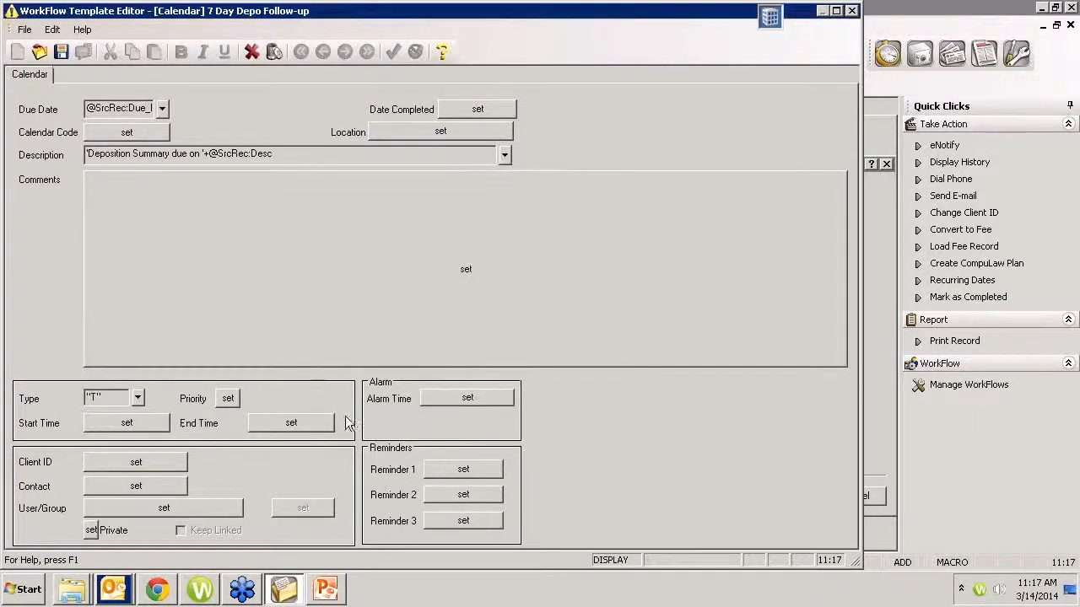
click(126, 469)
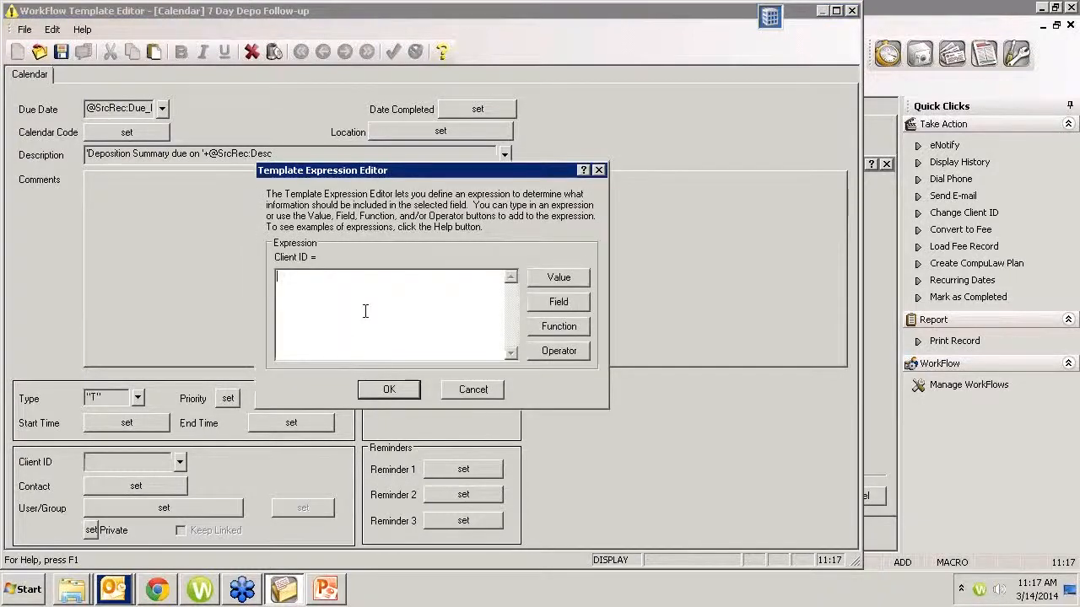
click(558, 301)
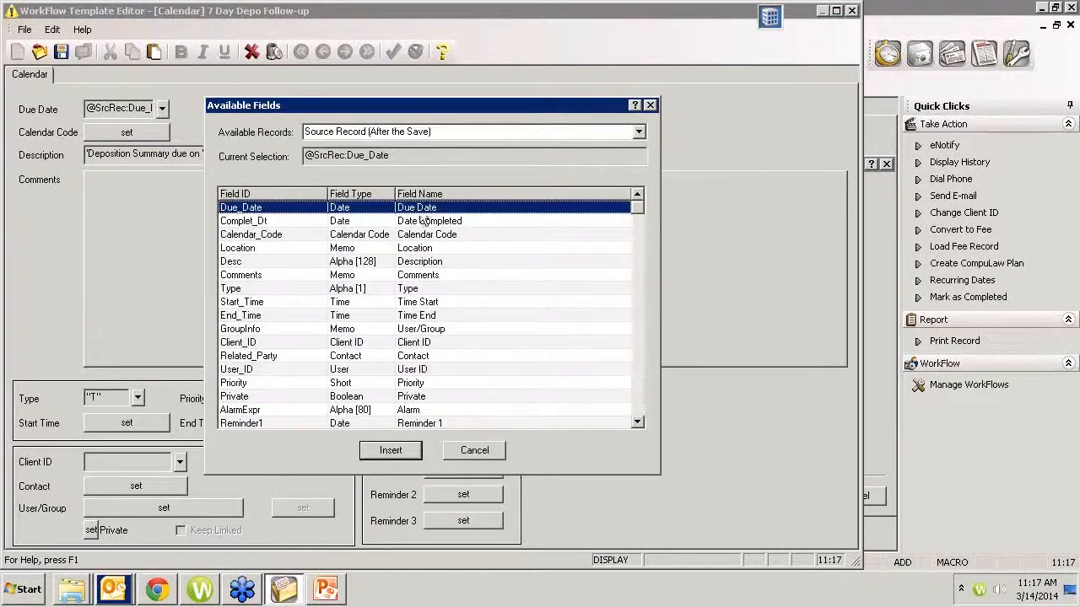
double_click(413, 343)
click(384, 388)
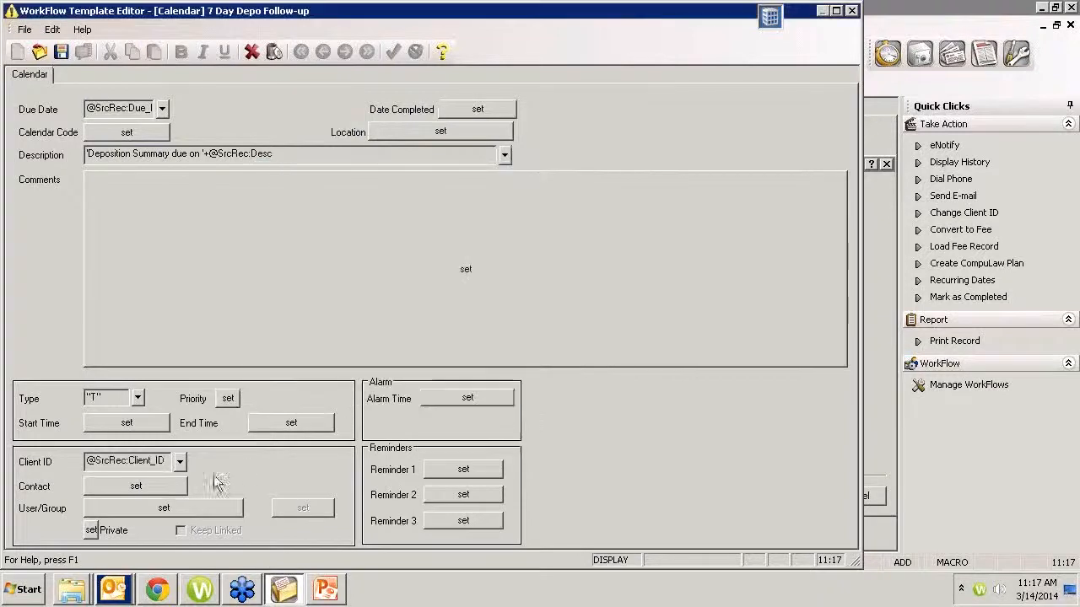
click(114, 509)
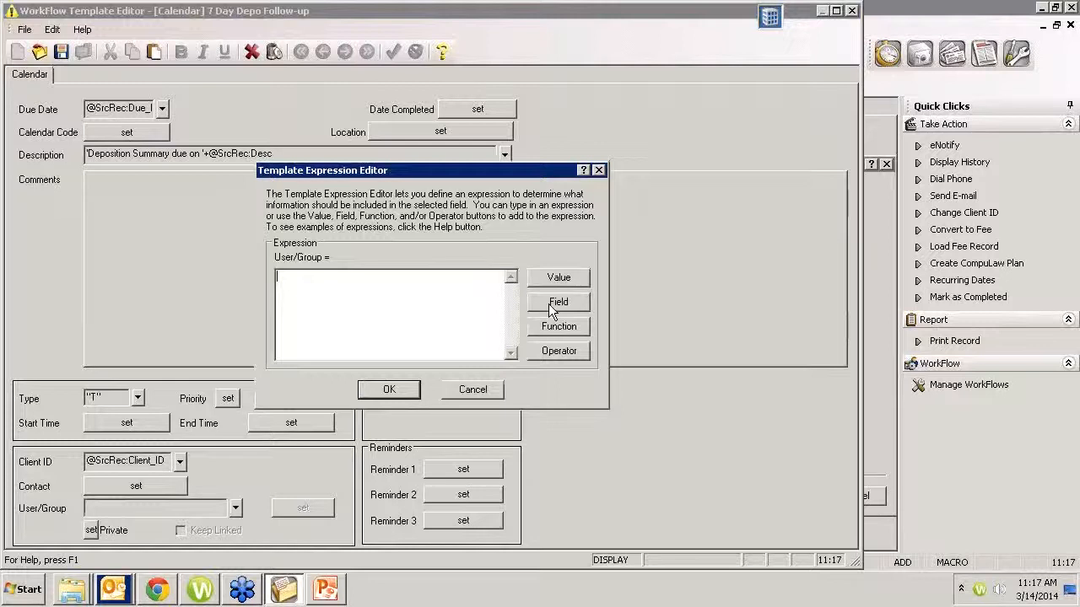
click(549, 305)
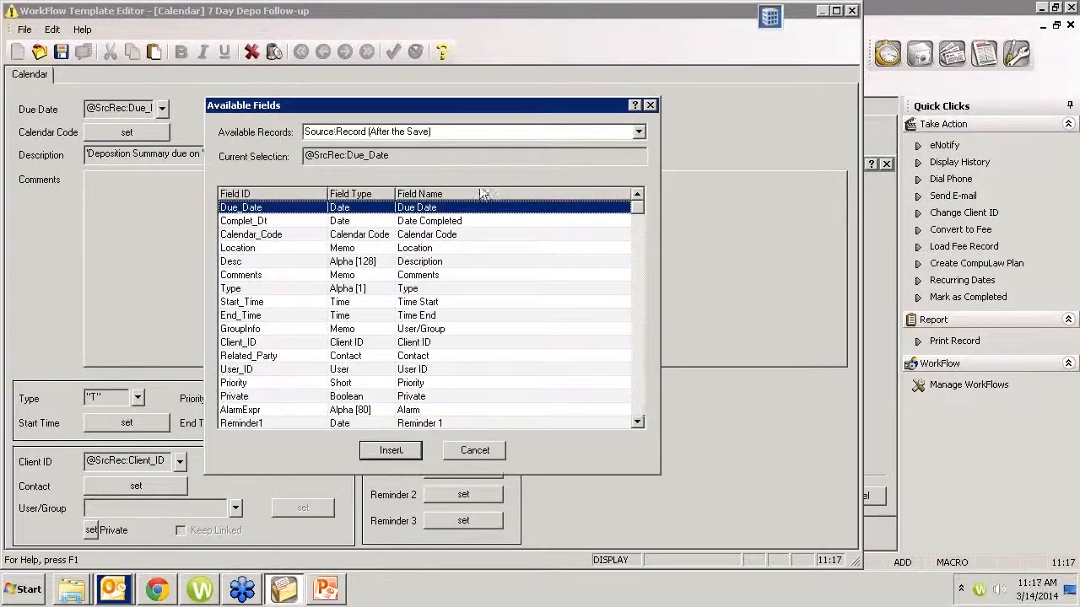
key(Escape)
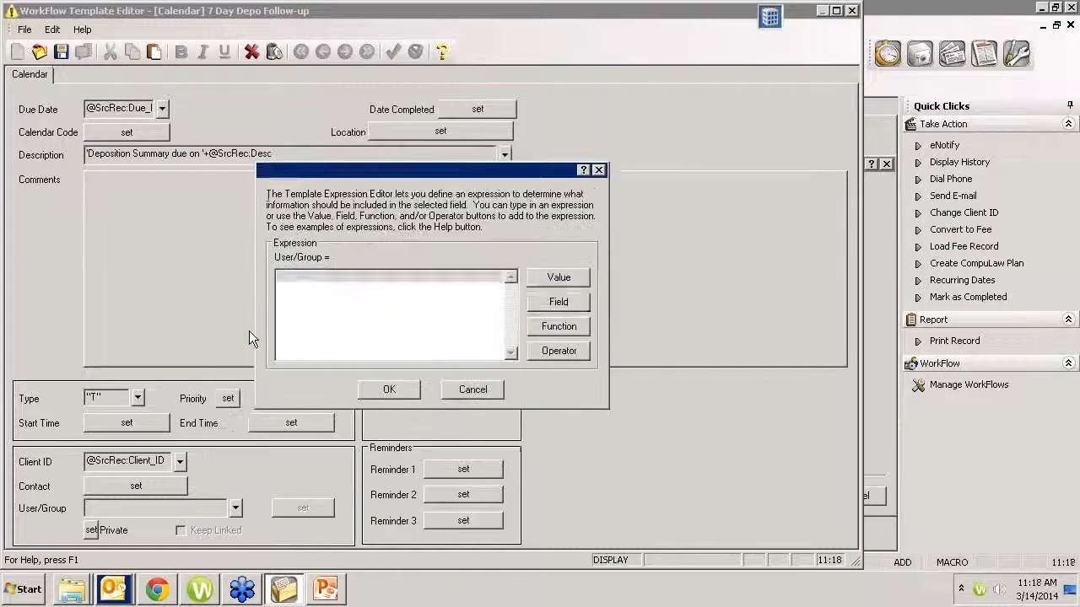
click(389, 392)
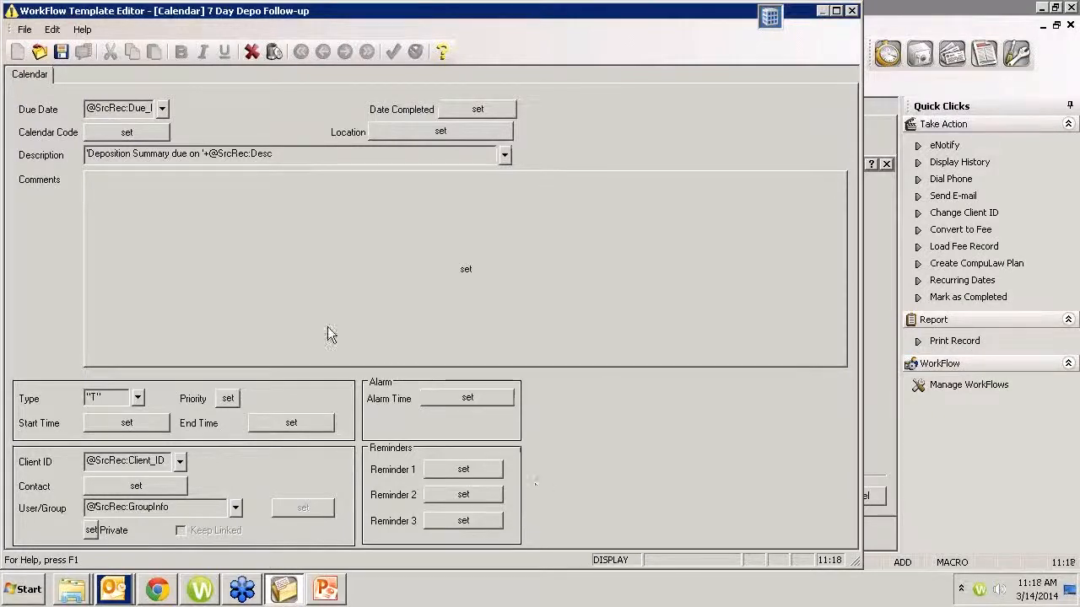
Save the calendar template with its Create New Record action, and save the 7 Day Depo Follow-up workflow
click(61, 51)
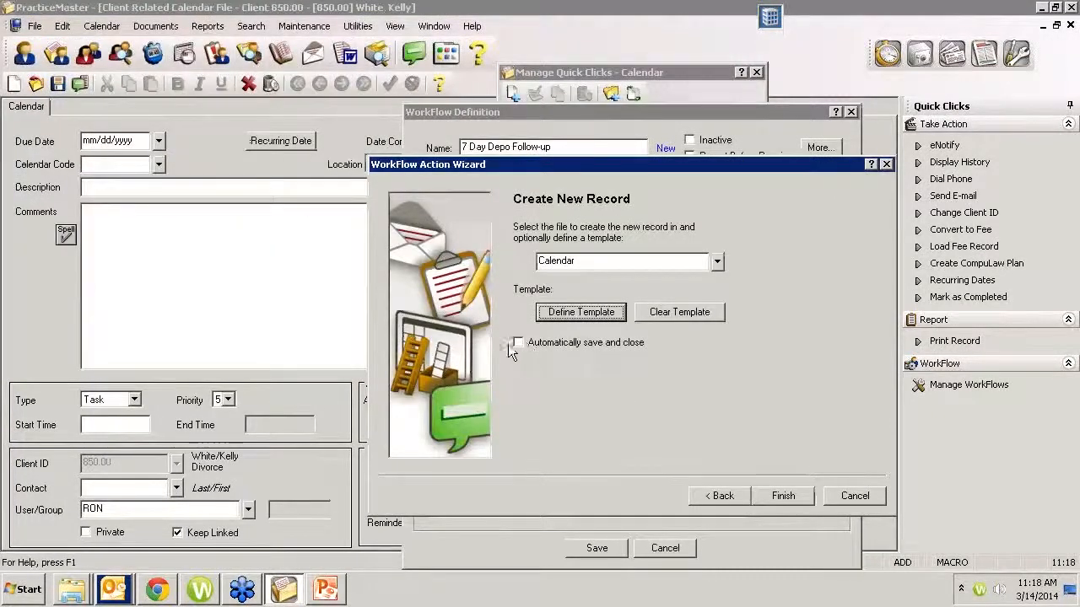
click(782, 498)
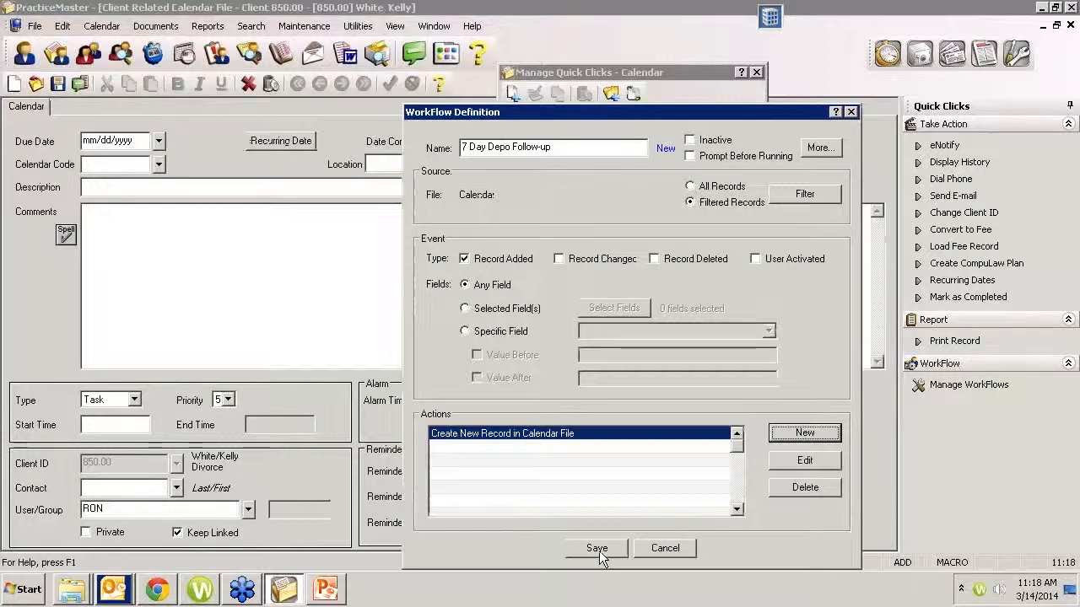
click(597, 549)
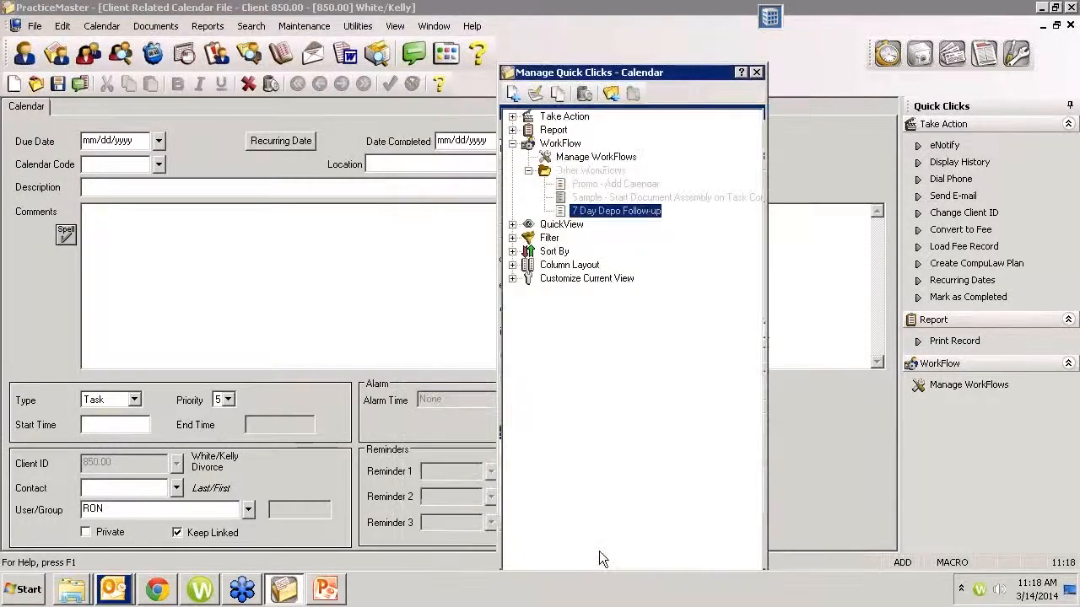
click(756, 71)
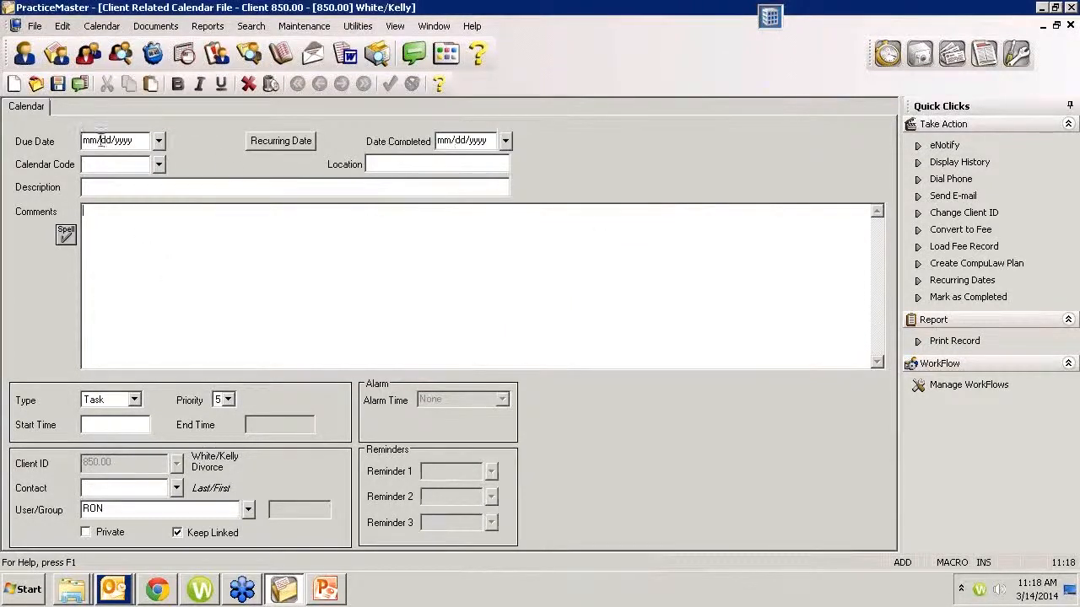
Discard the blank calendar record and start a new one due 11/24/2014 with calendar code Dep
key(Escape)
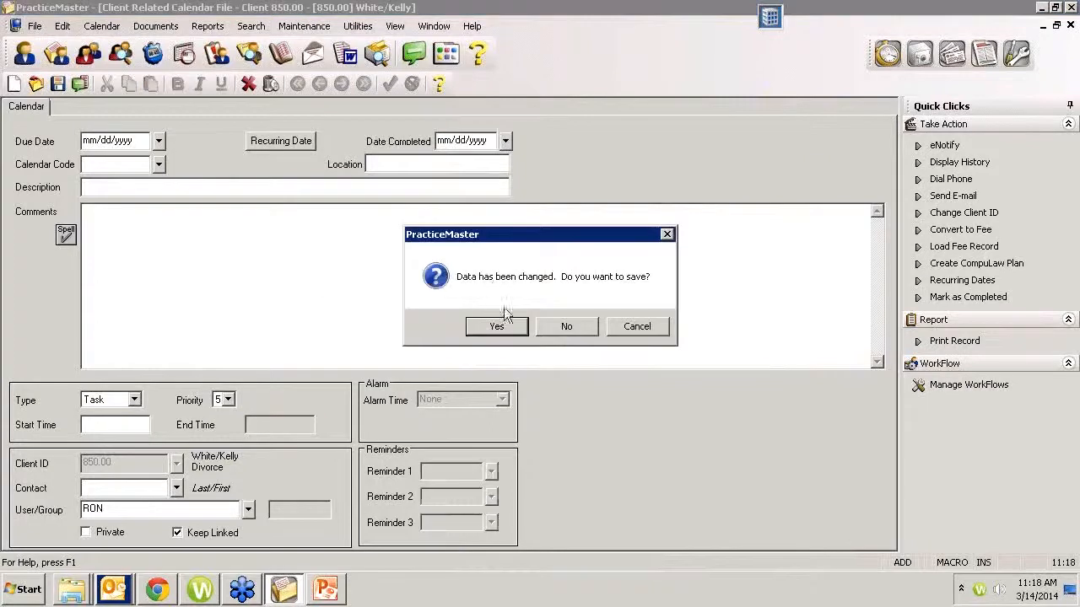
click(567, 327)
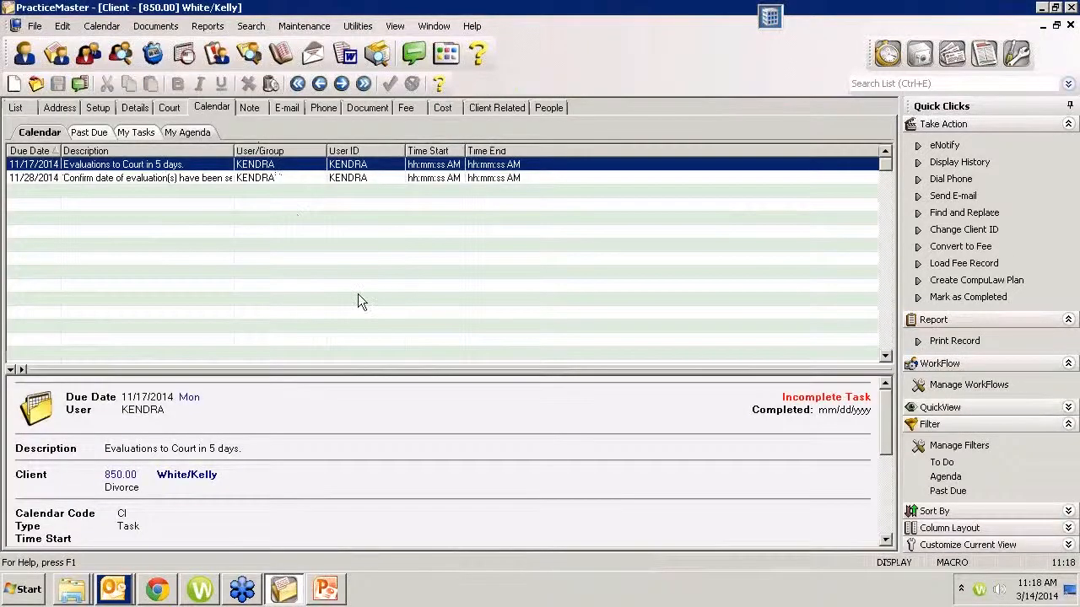
key(ctrl+n)
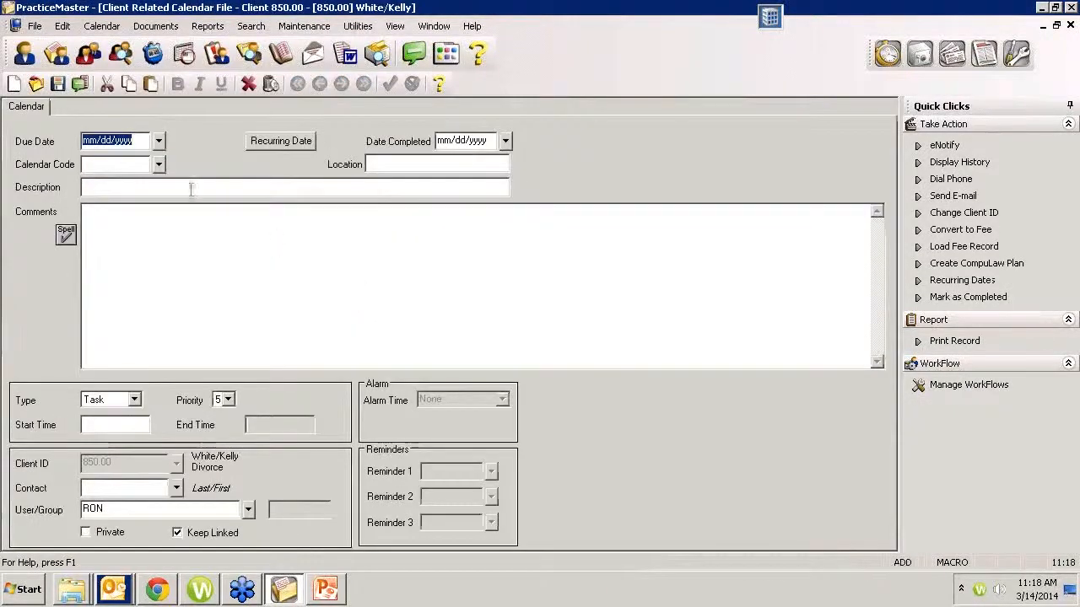
key(plus)
key(plus)
key(plus)
key(plus)
key(plus)
key(plus)
key(plus)
key(plus)
key(plus)
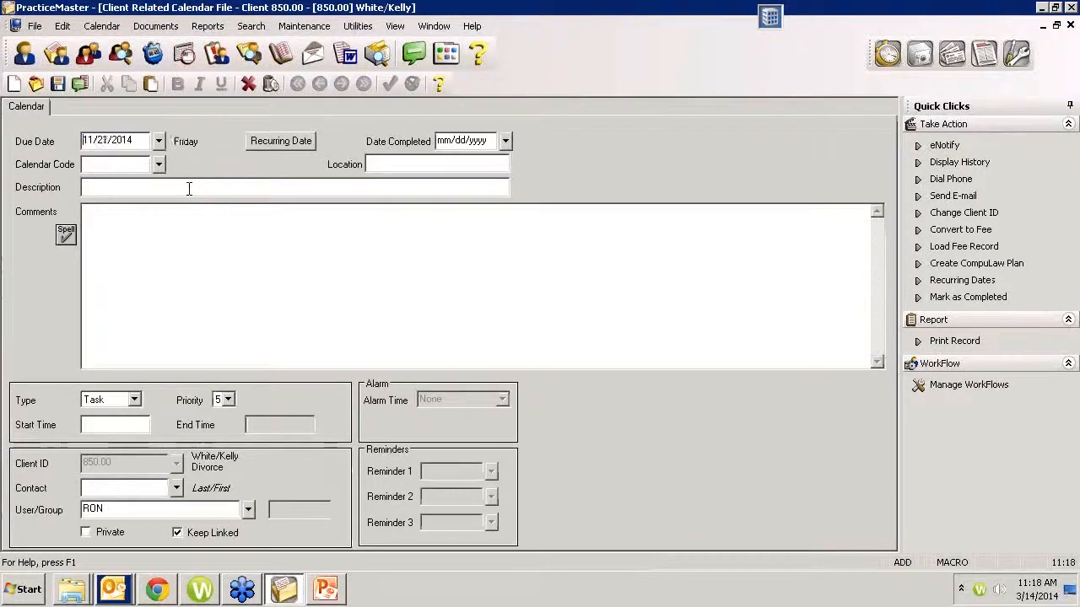
key(plus)
key(Tab)
text(Dep)
key(Tab)
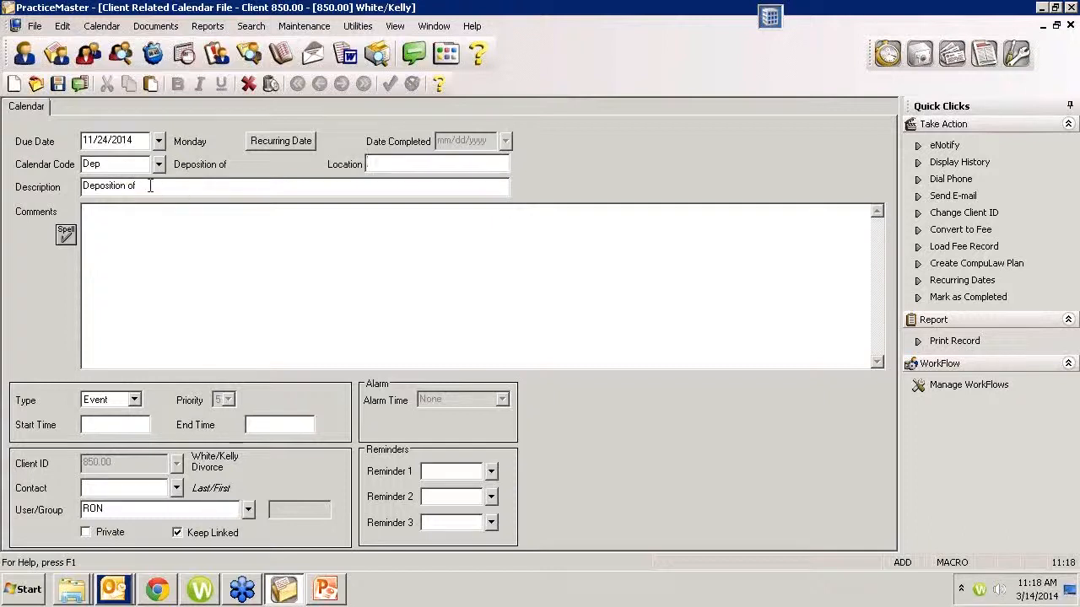
Complete the deposition's description with the deponent's name and set its time from 09:00 AM to 12:00 PM
text(Paul Purdue)
click(129, 422)
text(9)
key(Tab)
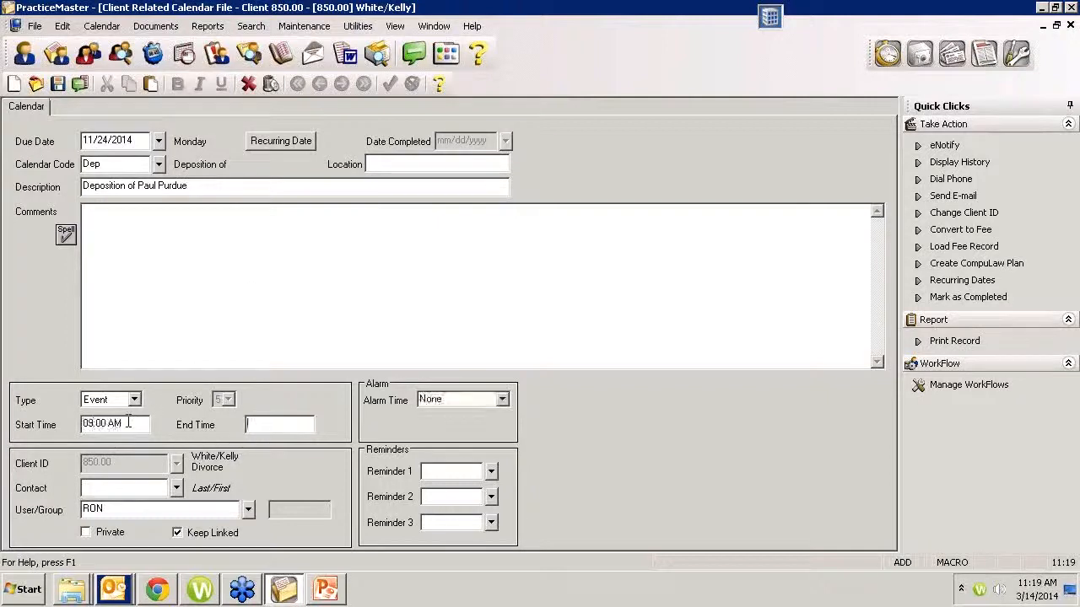
text(12)
key(Tab)
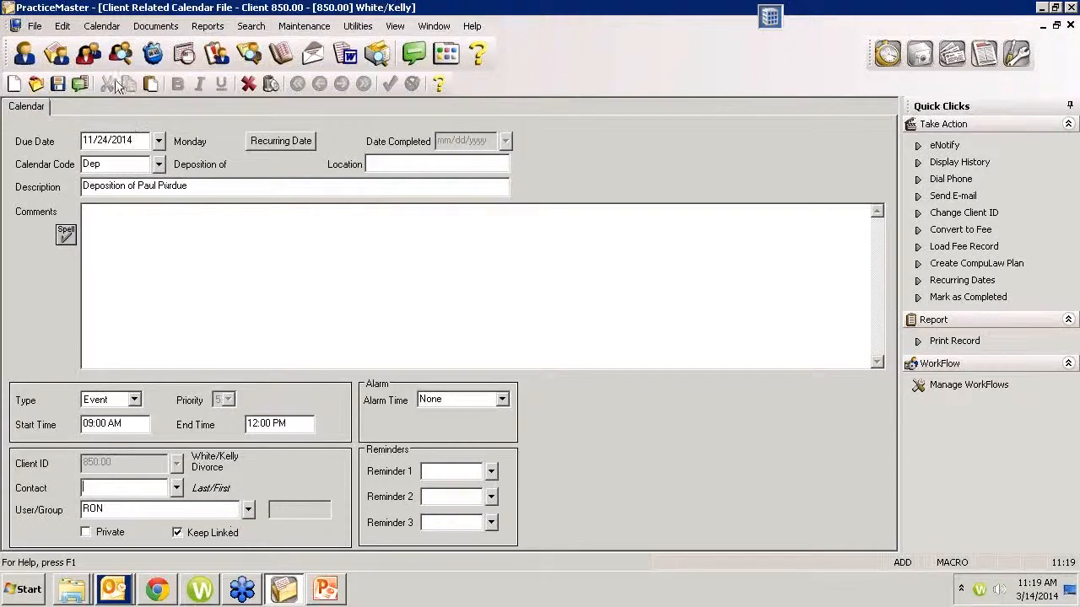
Save the deposition record to trigger the workflow, and cancel the follow-up calendar record it opens
click(57, 83)
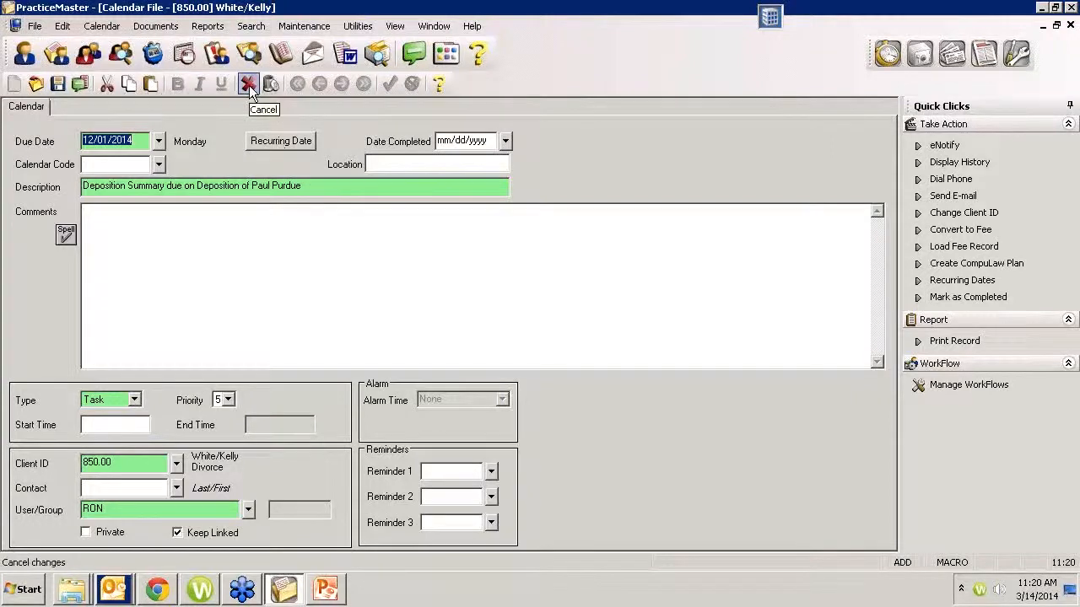
click(249, 85)
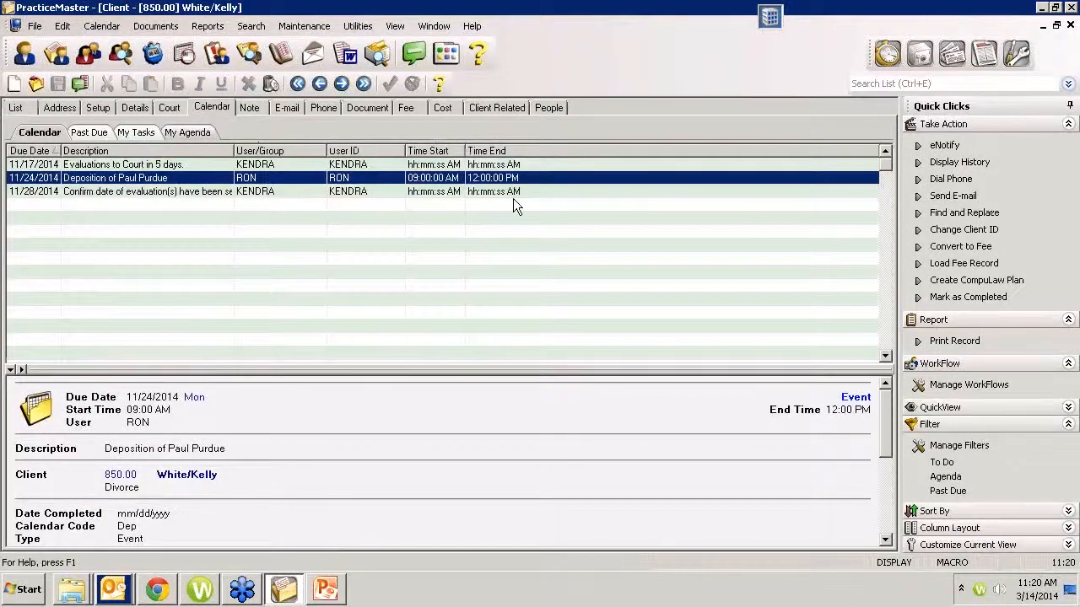
Open the 7 Day Depo Follow-up workflow's definition for editing from the calendar's other workflows
click(968, 386)
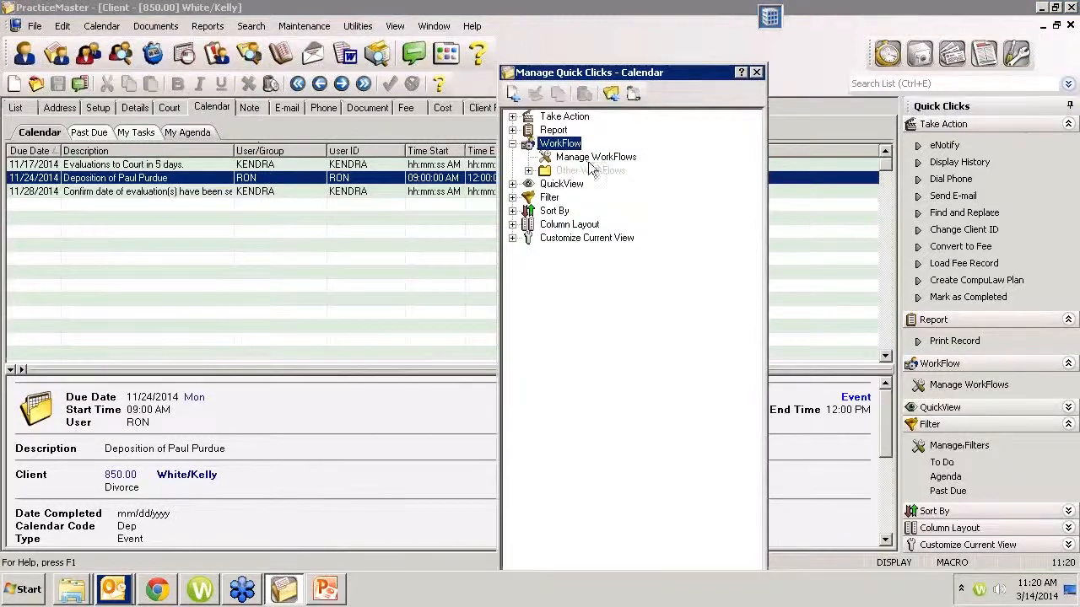
double_click(544, 172)
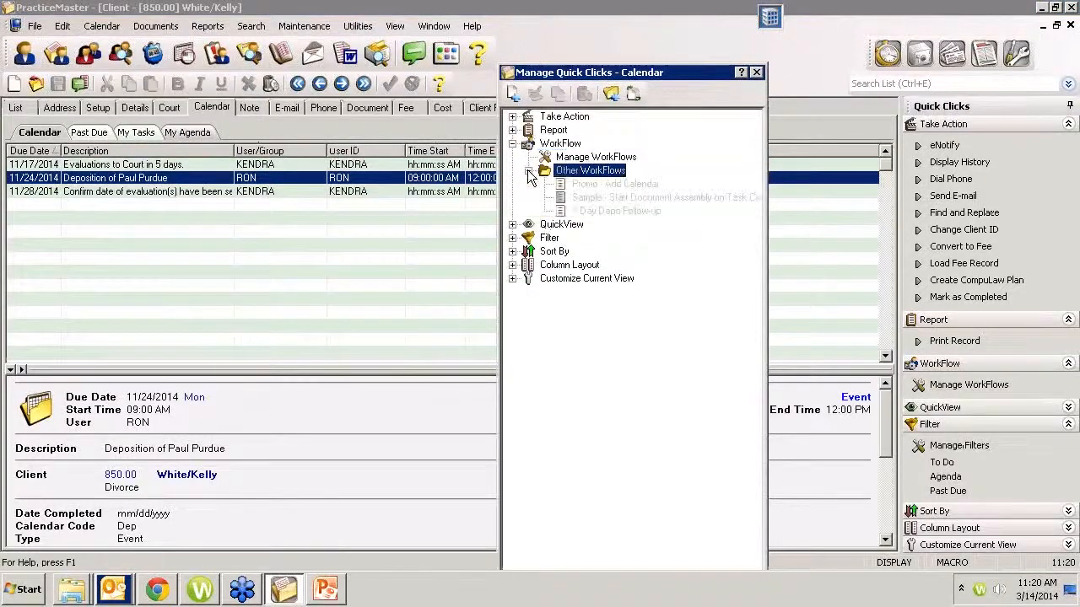
double_click(598, 210)
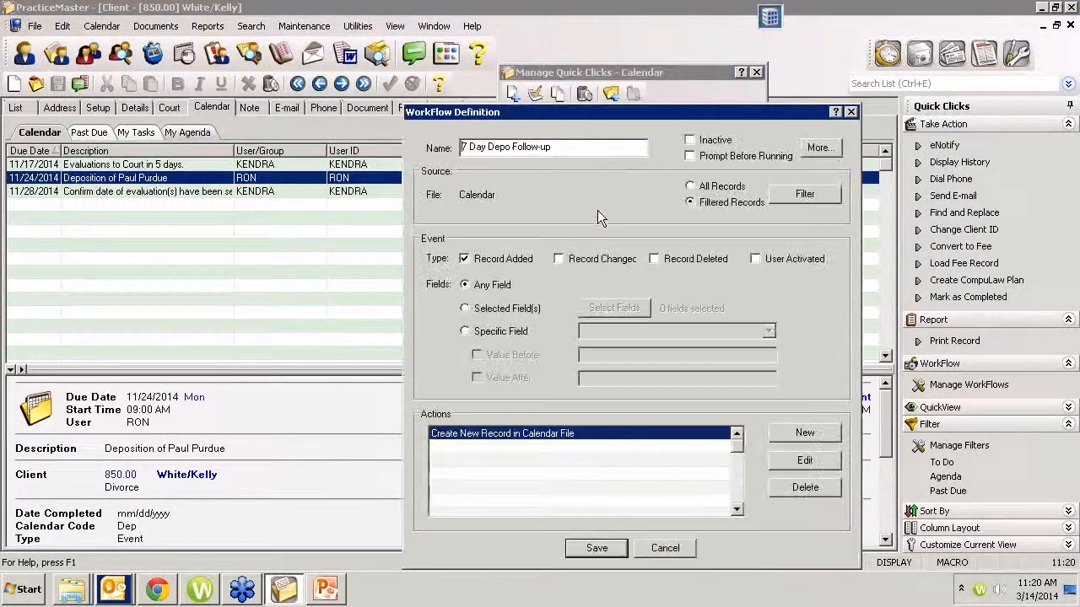
Try adding a Client_ID equal to condition to the workflow's filter, and discard the filter changes
click(797, 193)
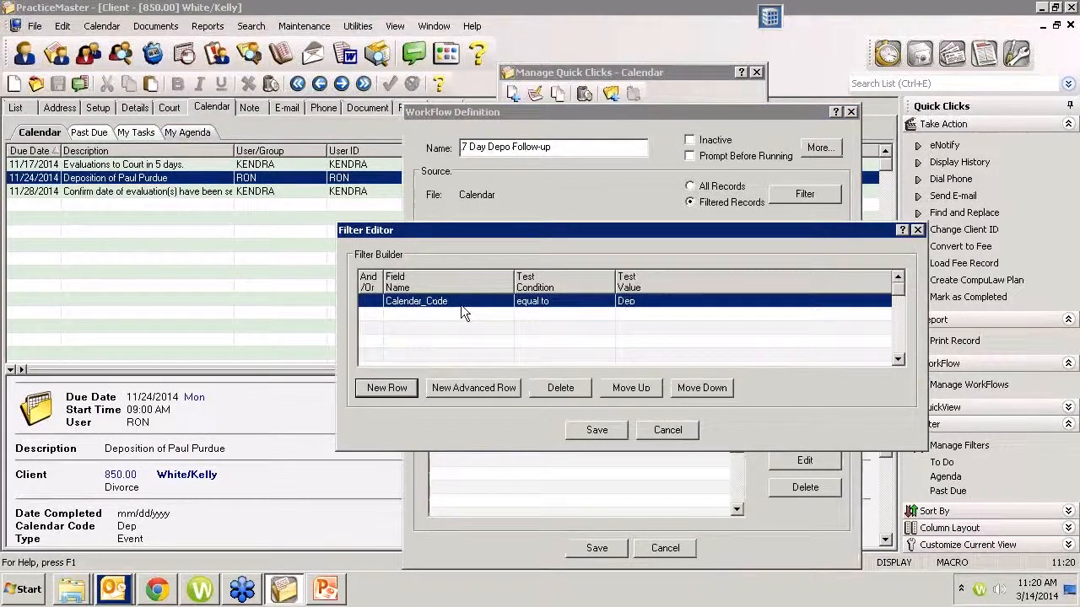
double_click(415, 314)
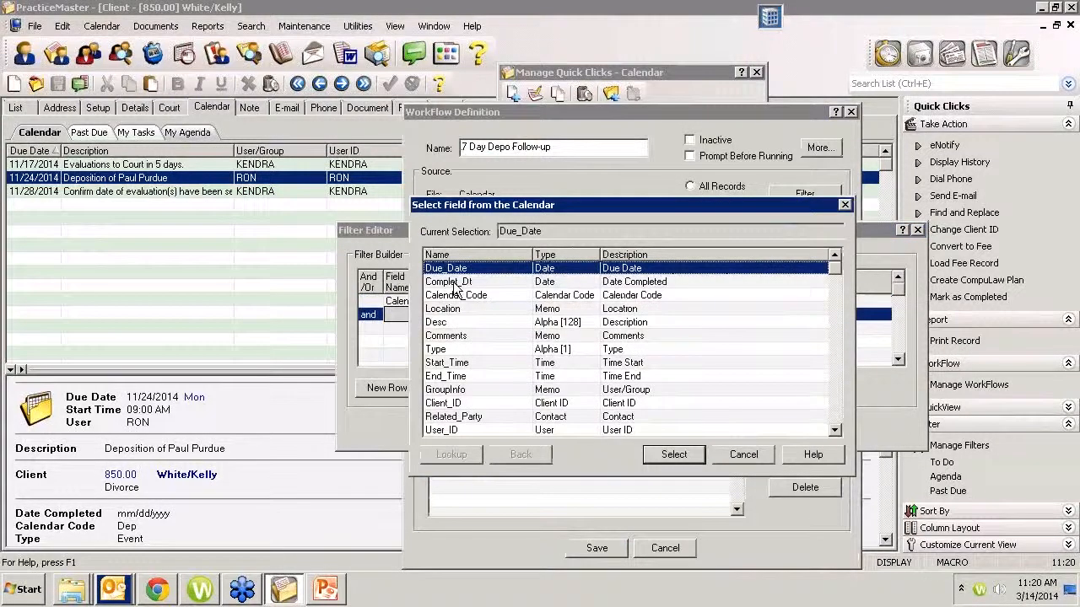
double_click(454, 404)
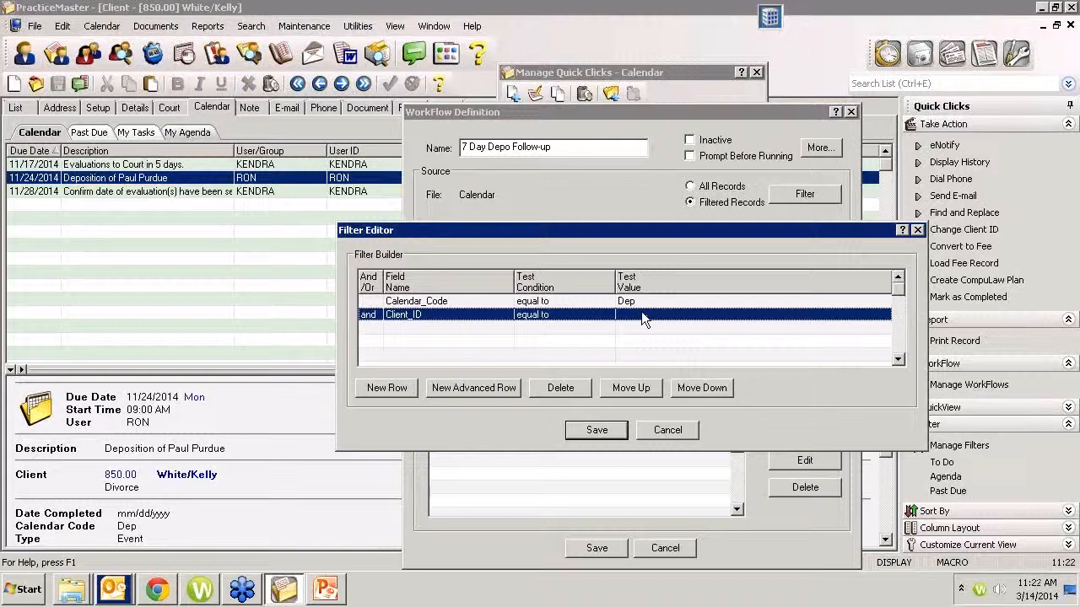
click(659, 432)
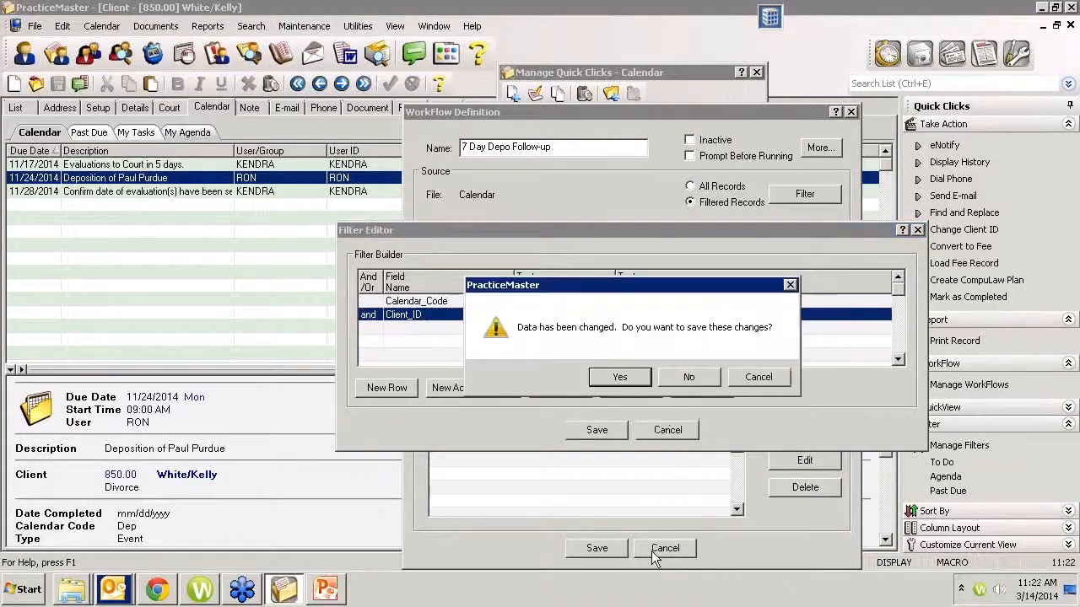
click(685, 377)
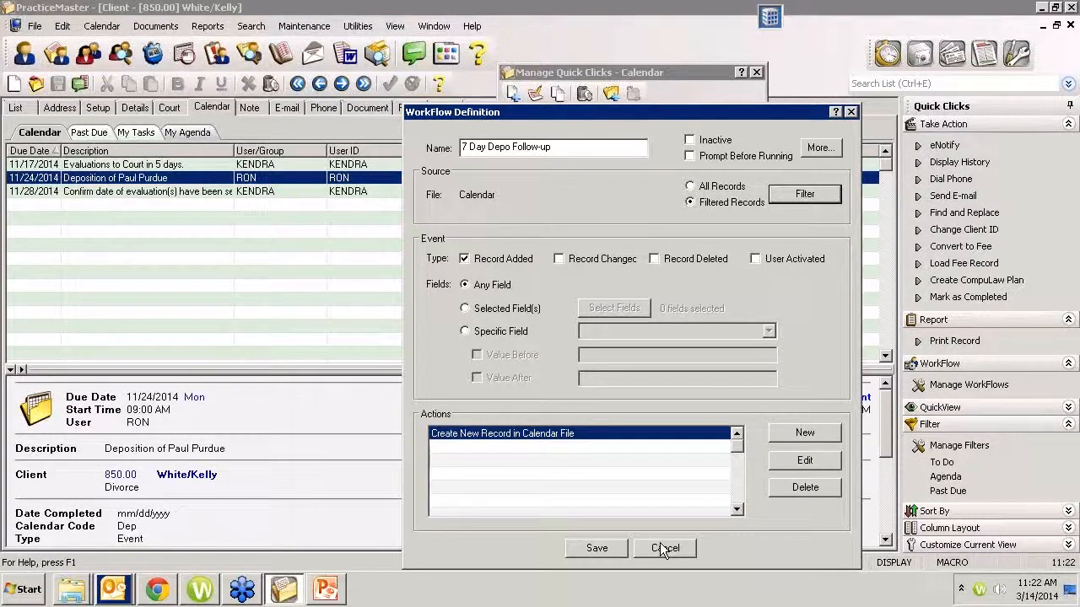
Examine the action types offered for a new action in the 7 Day Depo Follow-up workflow, and leave the wizard without adding one
click(804, 435)
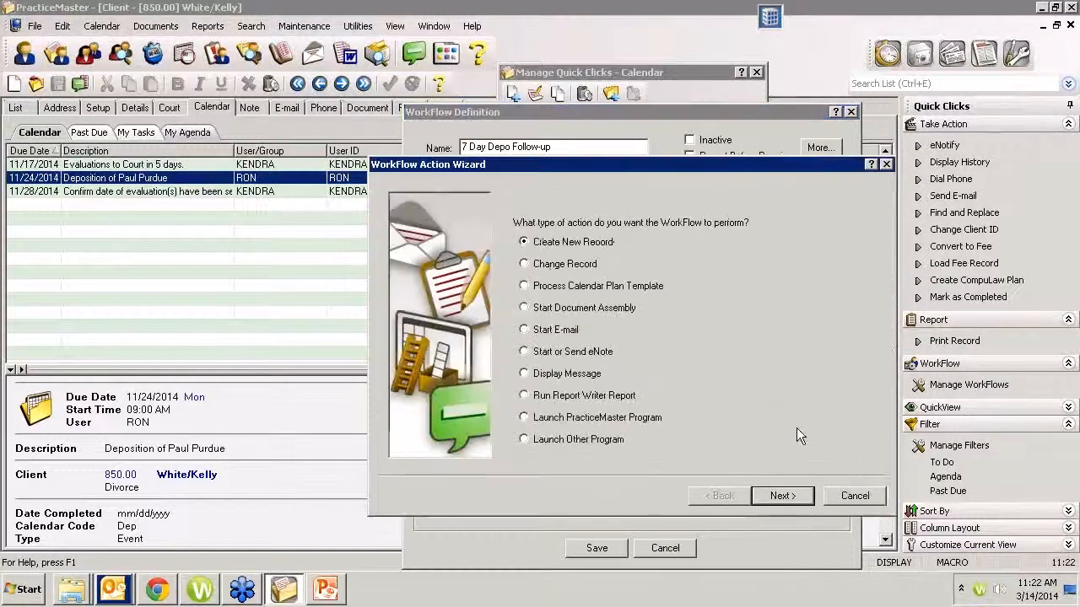
click(524, 242)
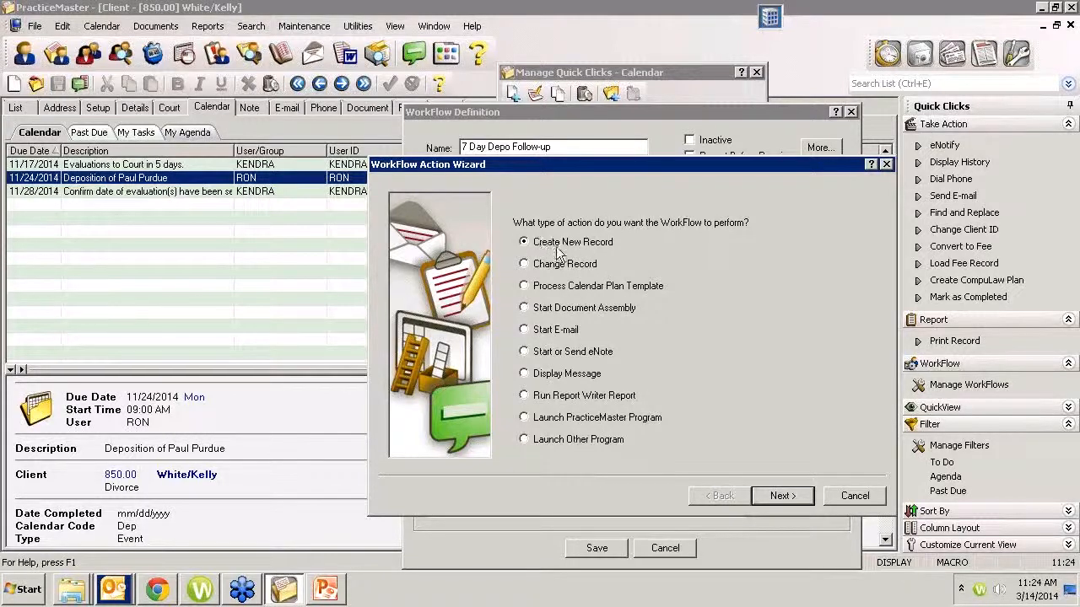
click(851, 495)
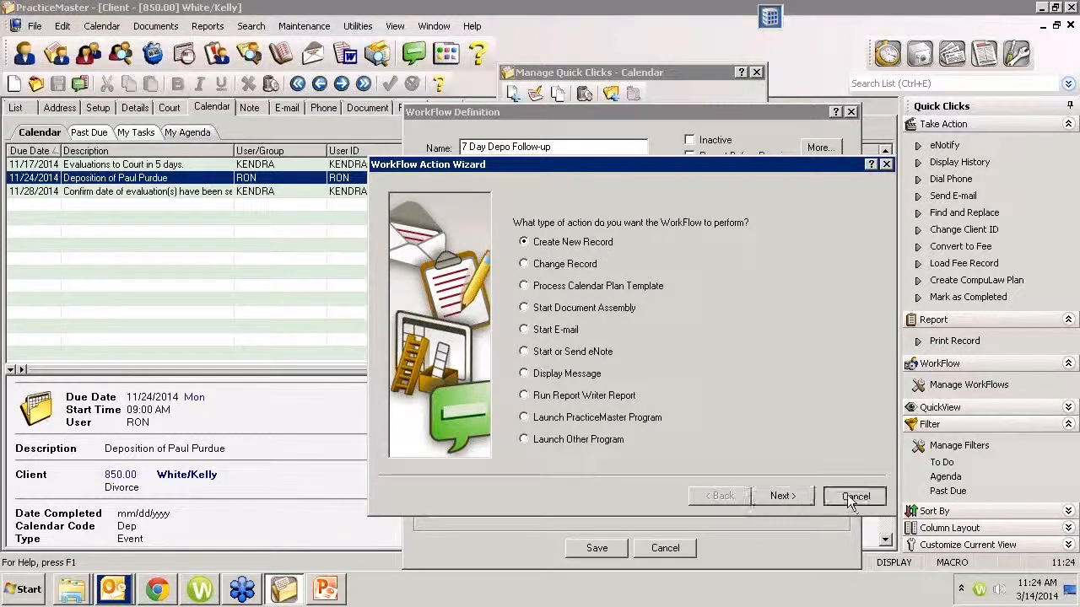
click(800, 433)
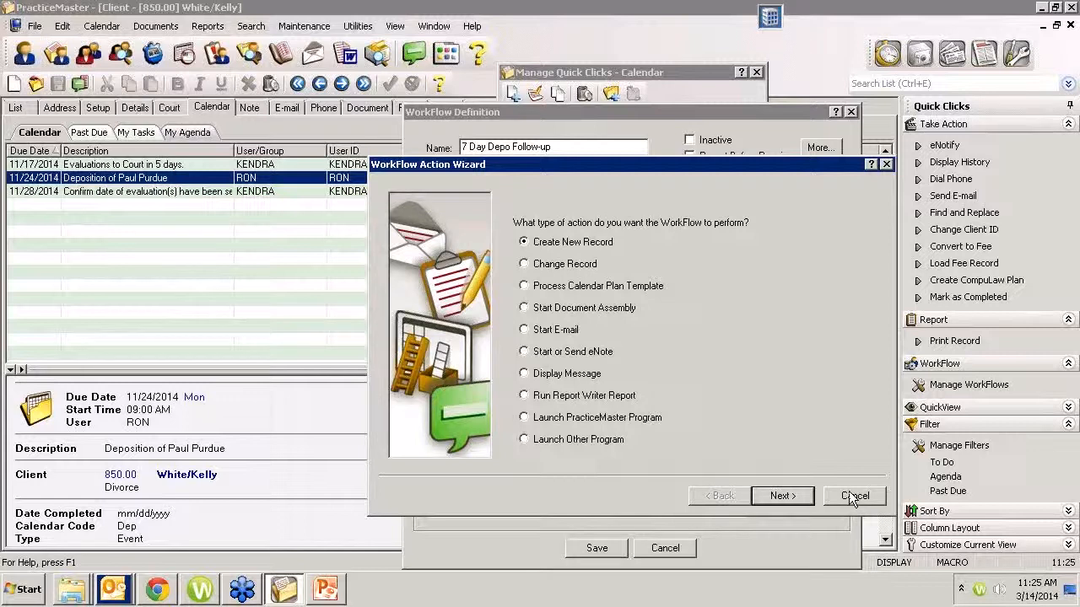
click(854, 496)
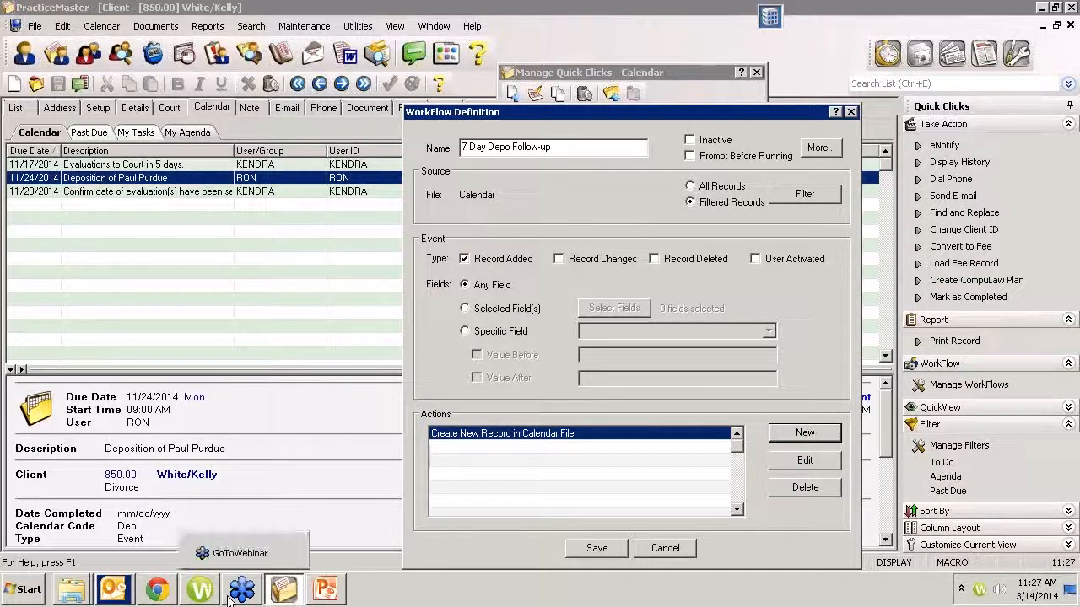
mouse_move(145, 595)
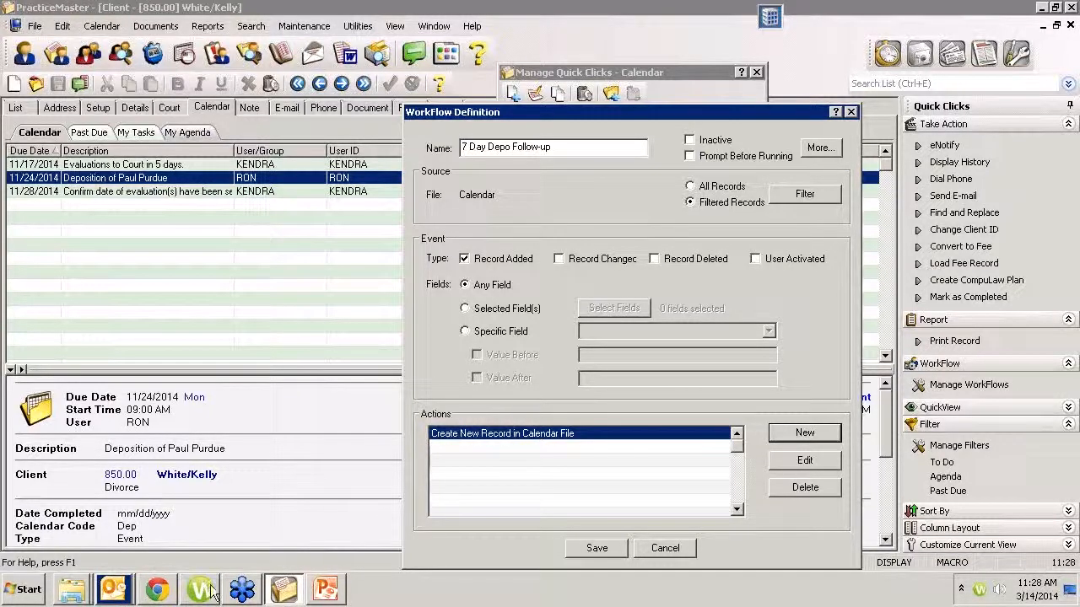
click(165, 596)
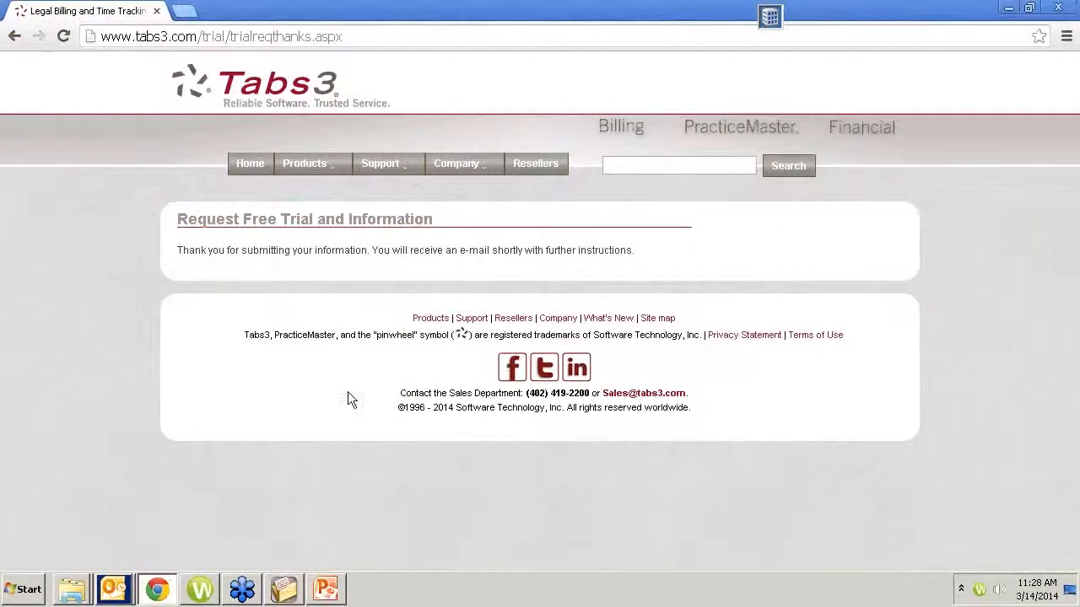
click(344, 37)
text(www.a)
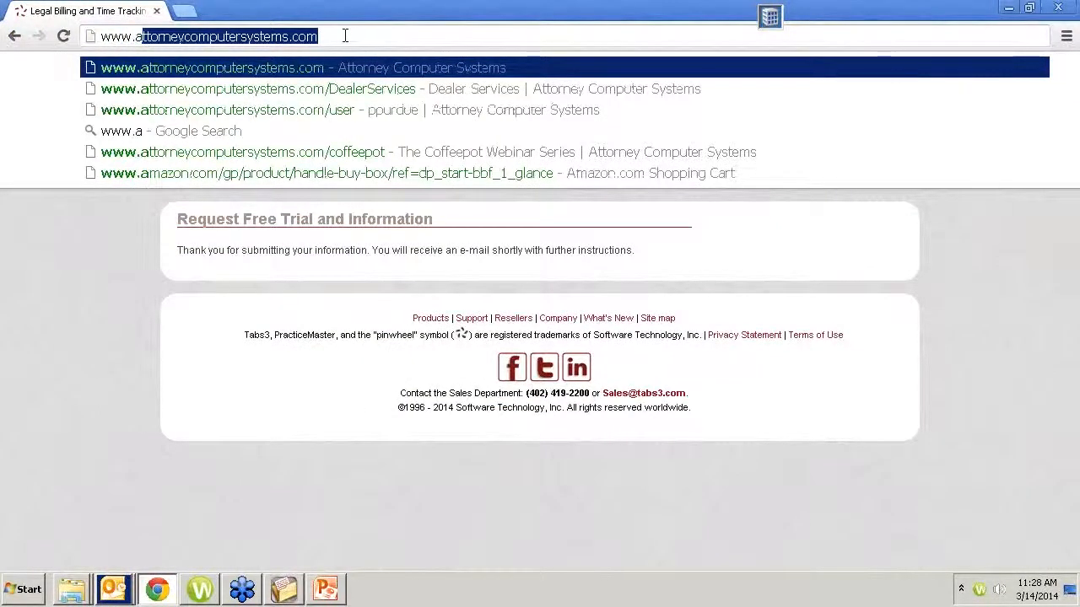
key(Return)
mouse_move(281, 185)
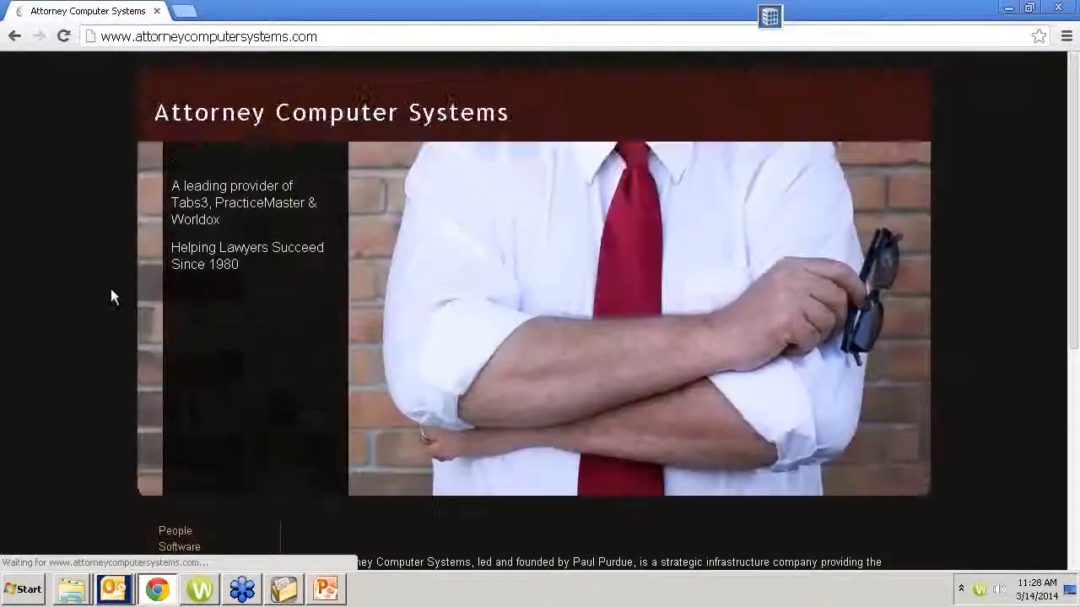
scroll(198, 275, down, 4)
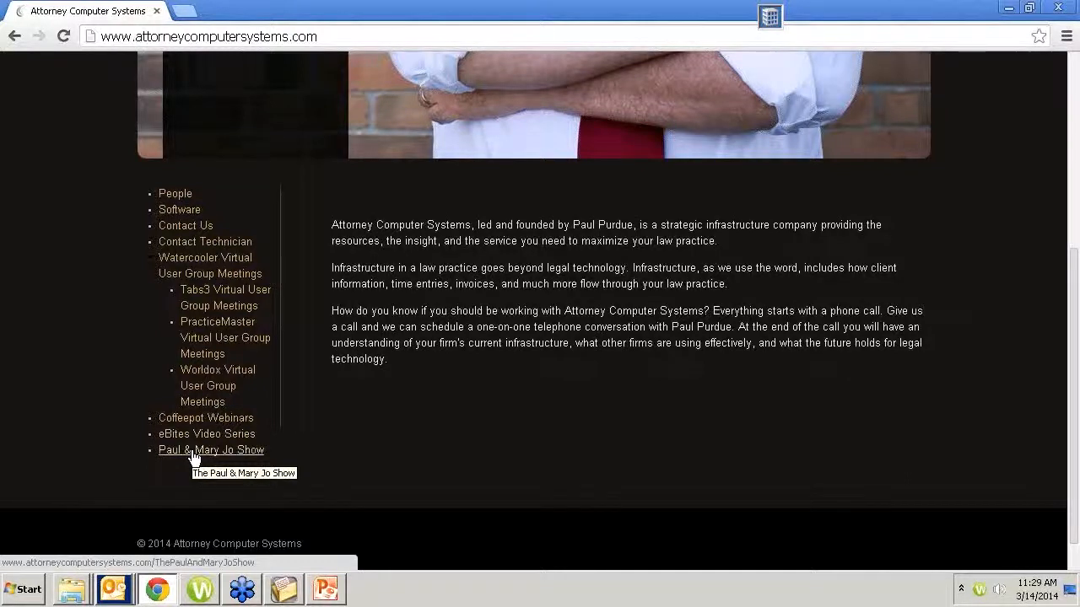
Open the Coffeepot Webinars page and look through the upcoming webinar and the recorded past sessions
click(199, 419)
scroll(590, 439, down, 3)
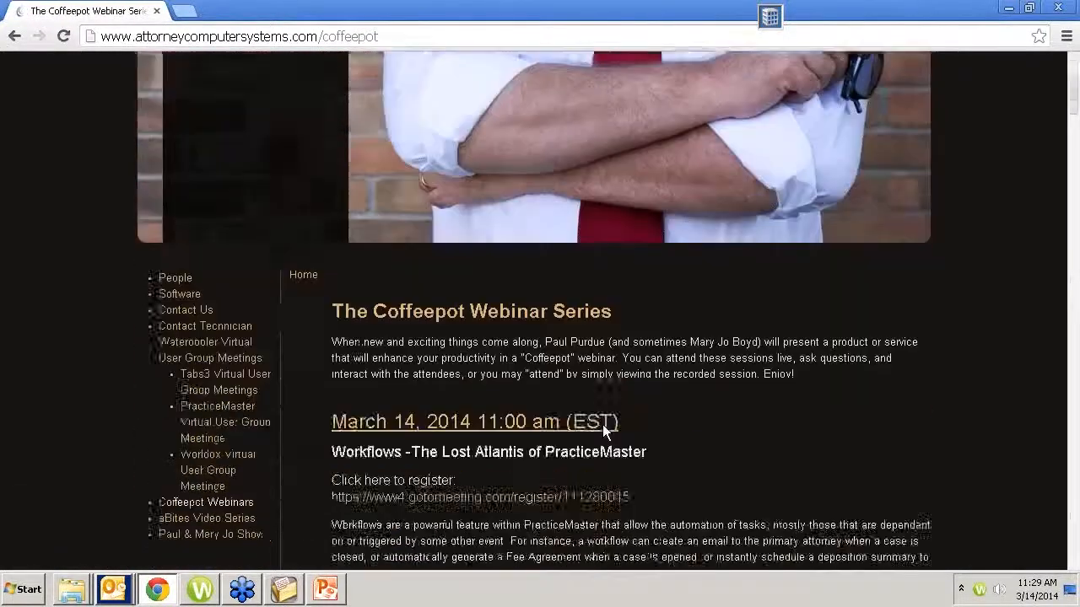
scroll(603, 424, down, 10)
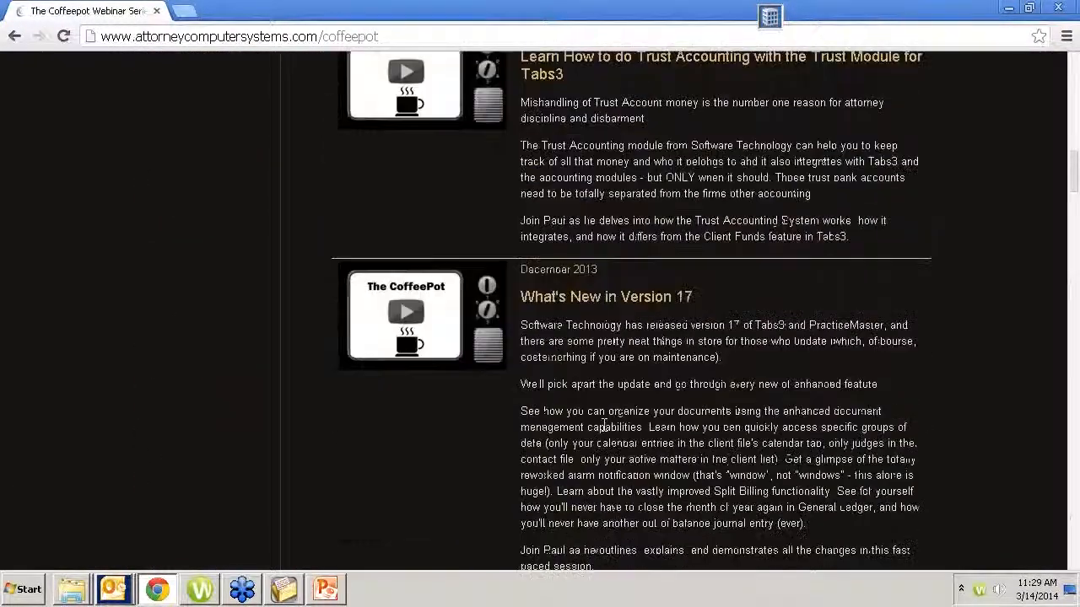
scroll(603, 424, down, 8)
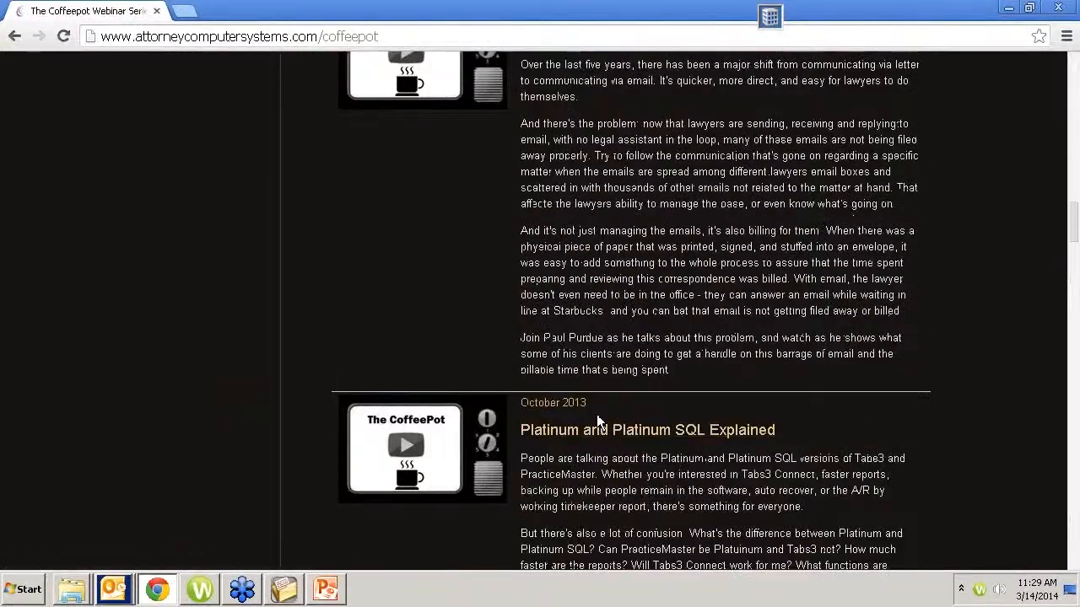
scroll(596, 414, up, 20)
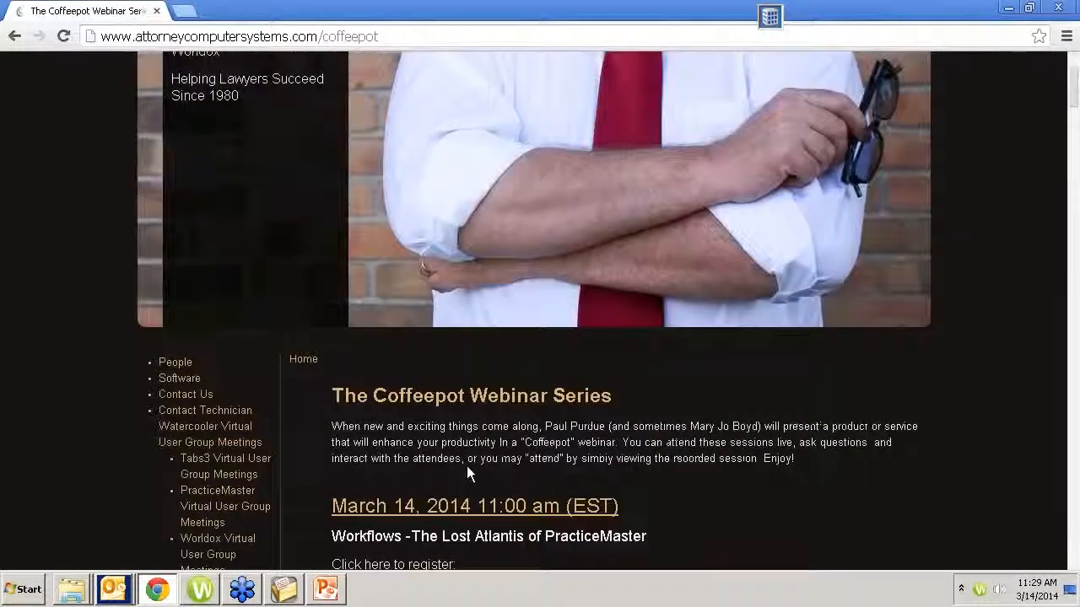
scroll(468, 472, down, 2)
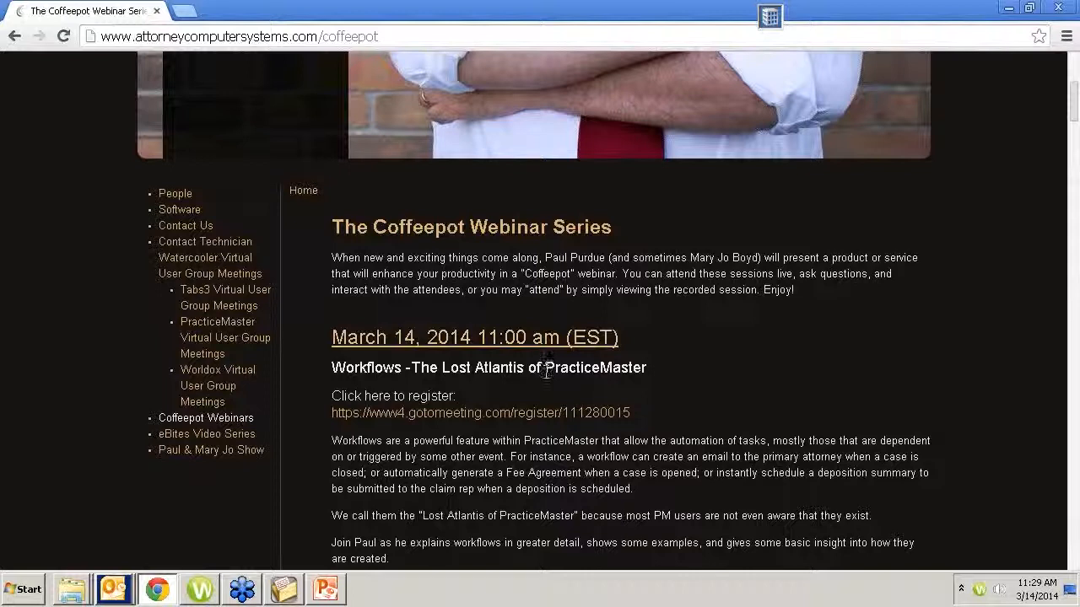
scroll(547, 373, down, 6)
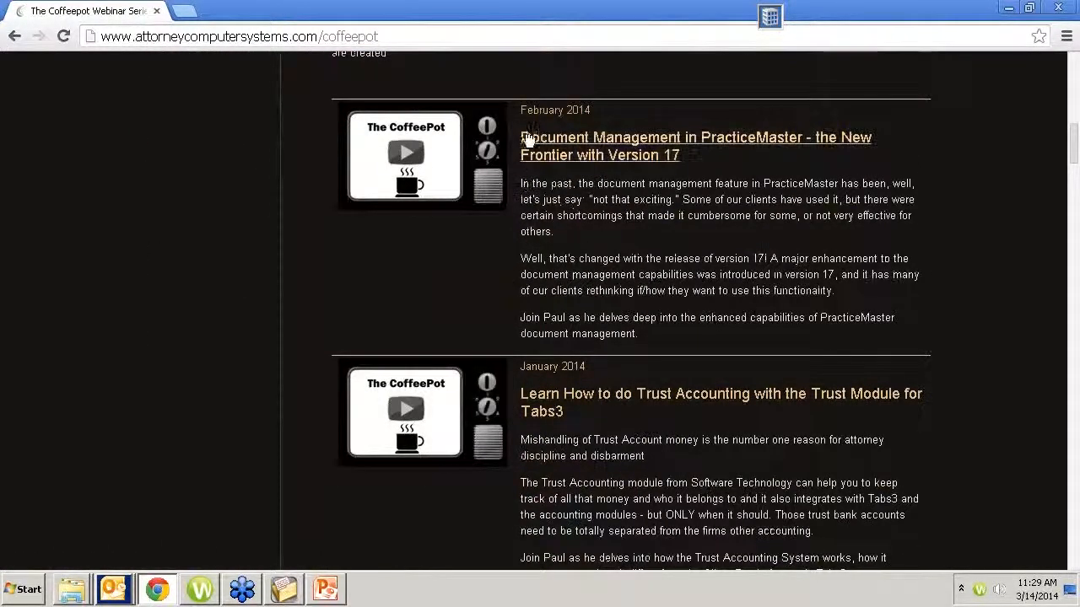
scroll(550, 401, down, 3)
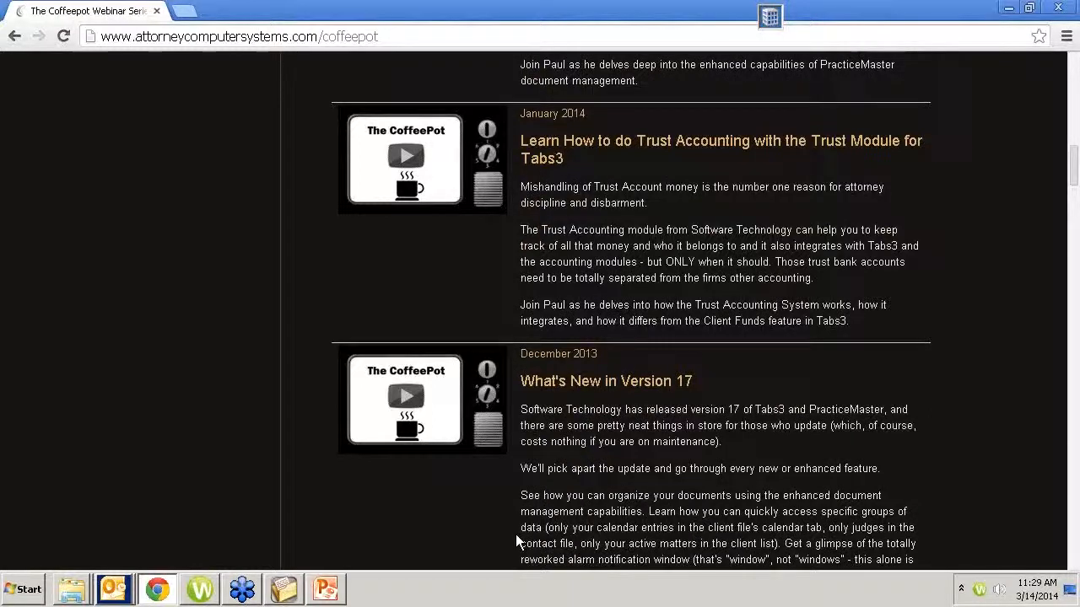
click(185, 11)
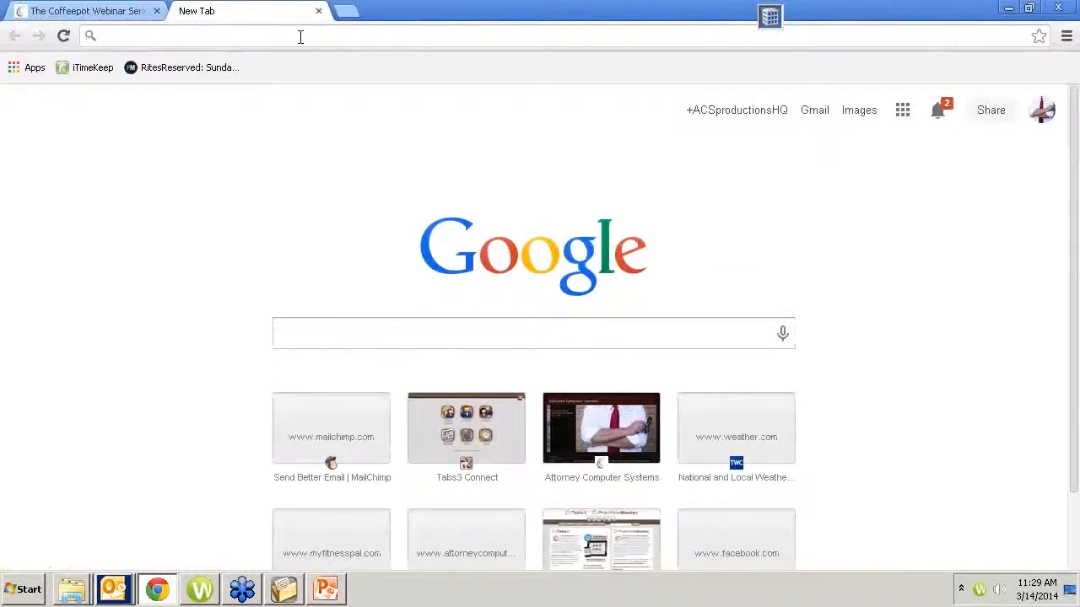
text(www.tabs3)
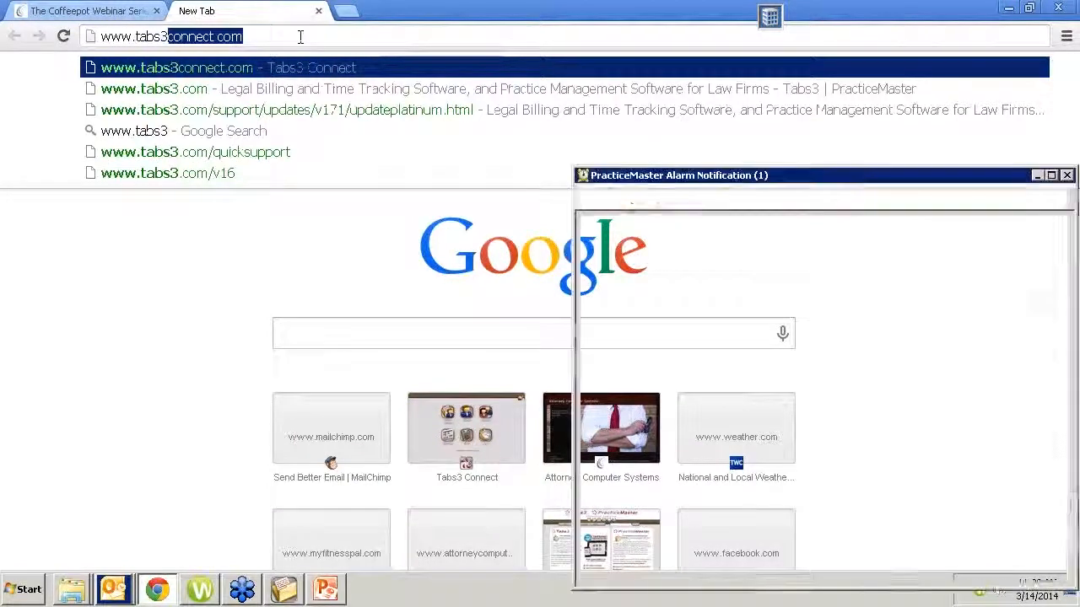
text(.)
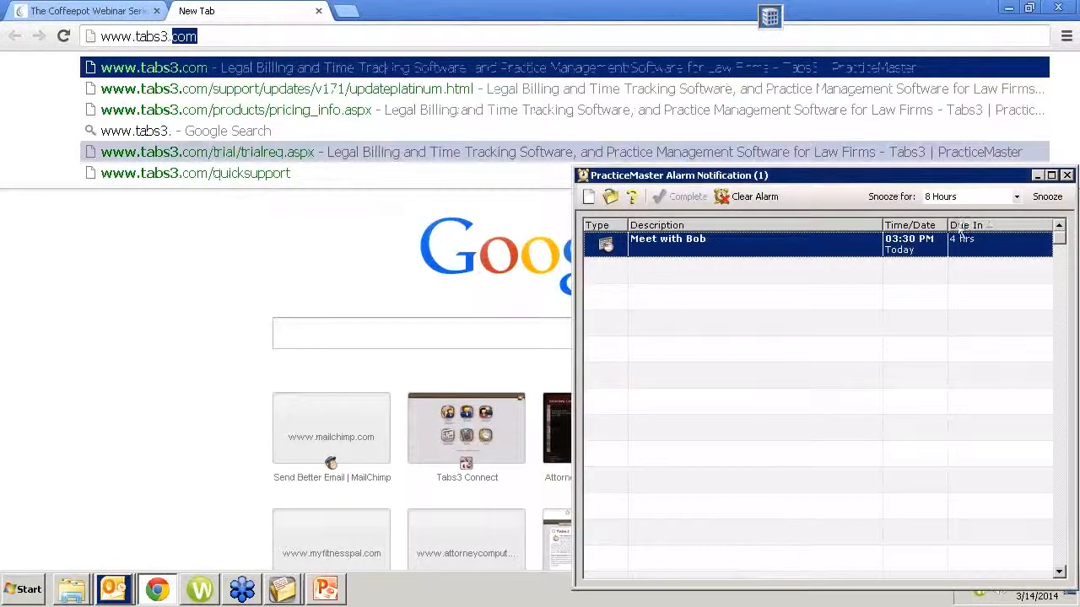
click(1051, 177)
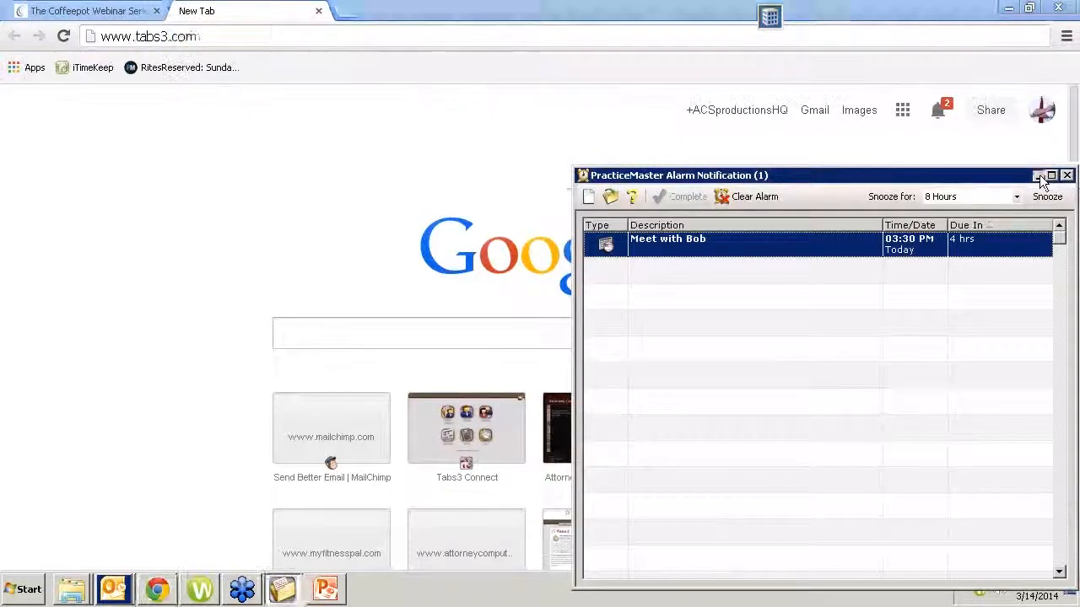
key(Return)
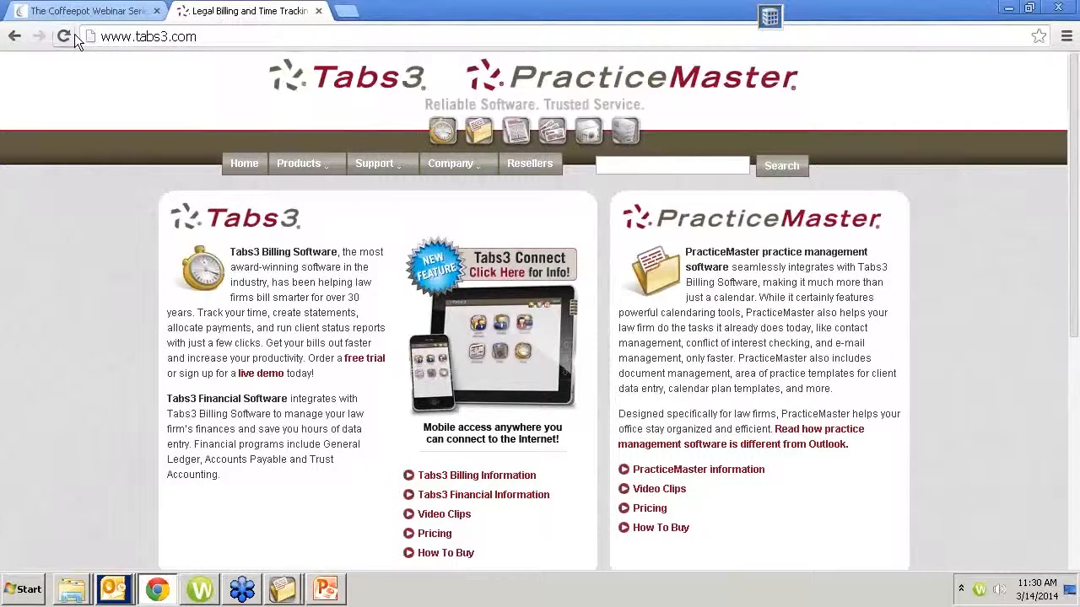
Open the Documentation page of the Tabs3 support section and look through the Version 17 Guides & Manuals
mouse_move(384, 171)
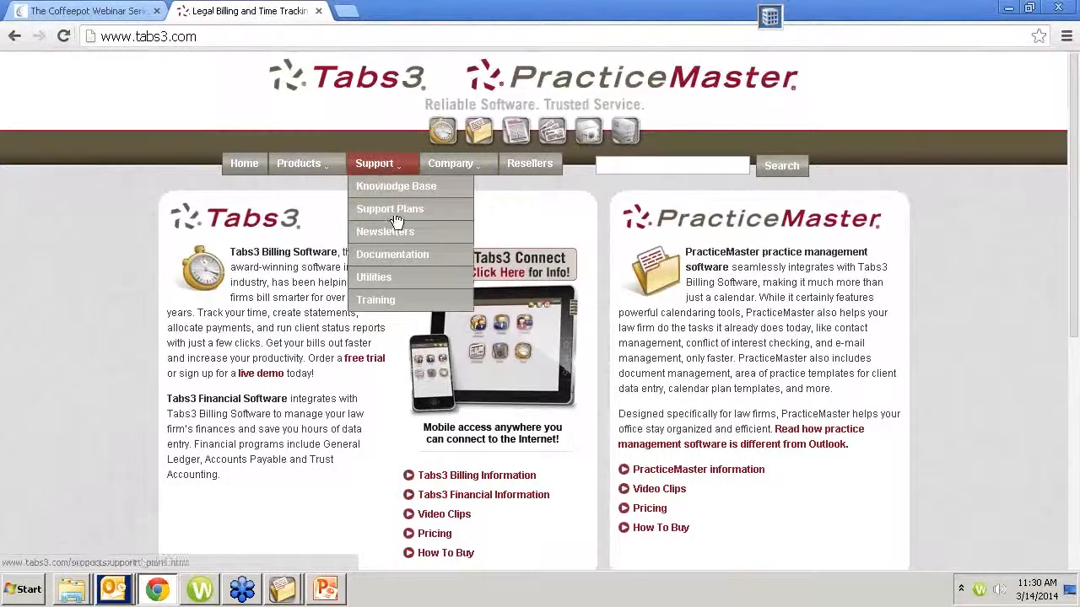
click(405, 255)
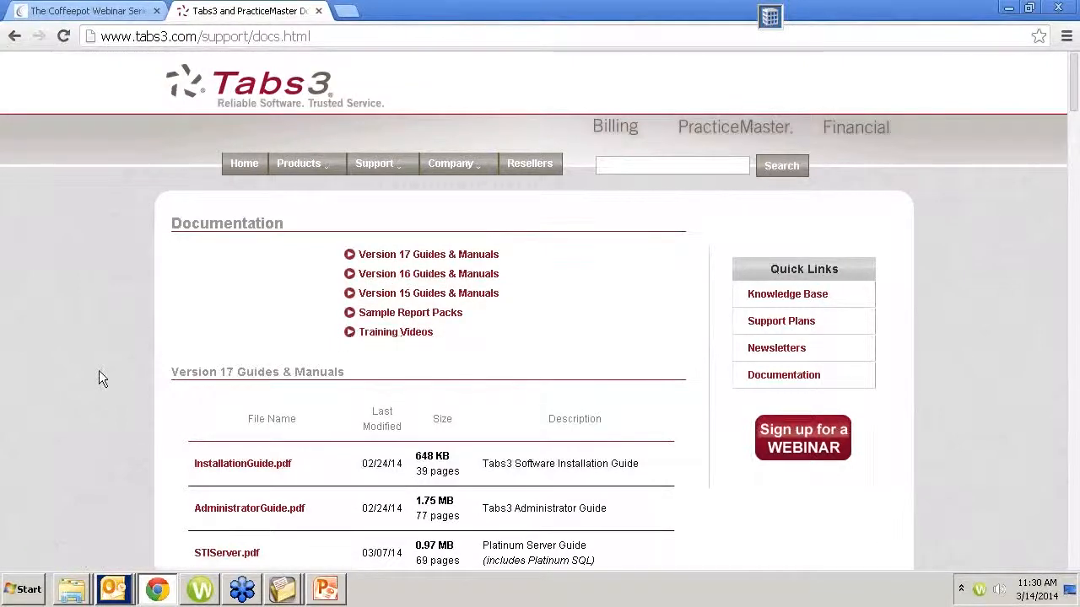
scroll(99, 376, down, 1)
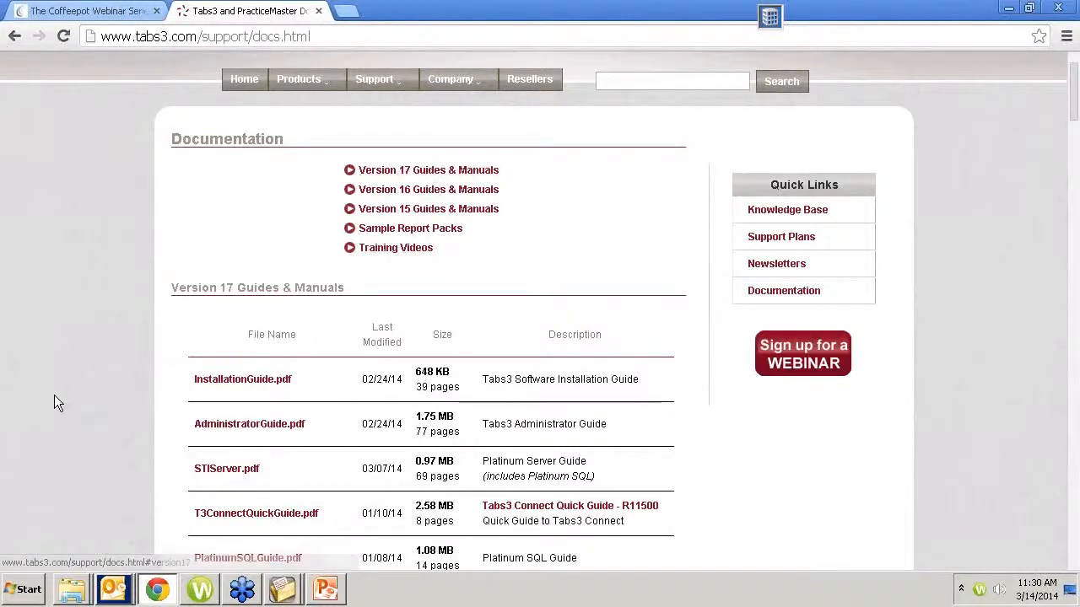
scroll(85, 391, down, 2)
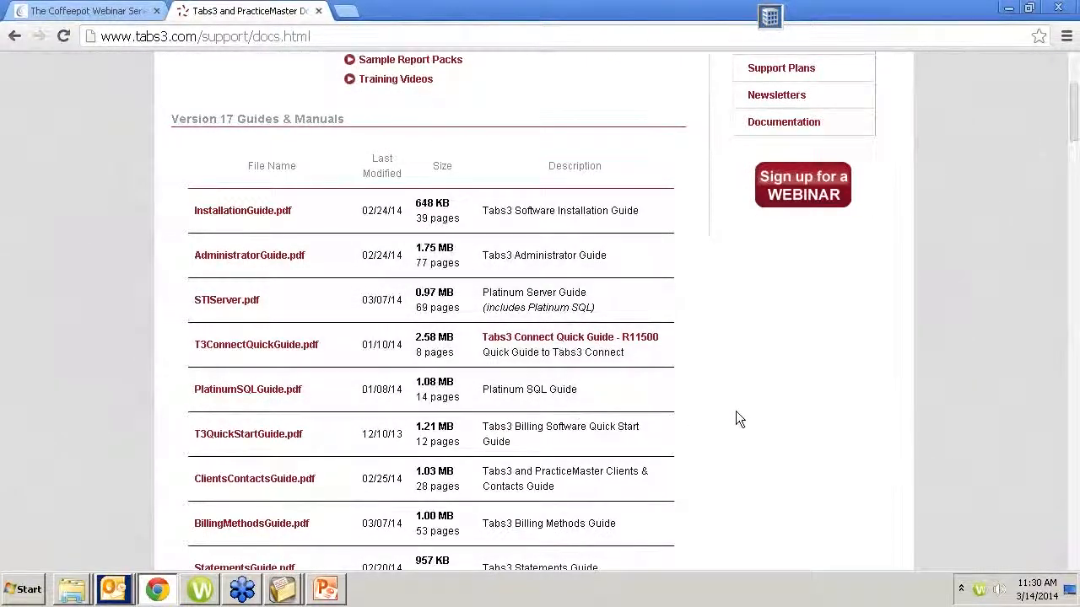
scroll(736, 419, down, 2)
scroll(760, 424, down, 1)
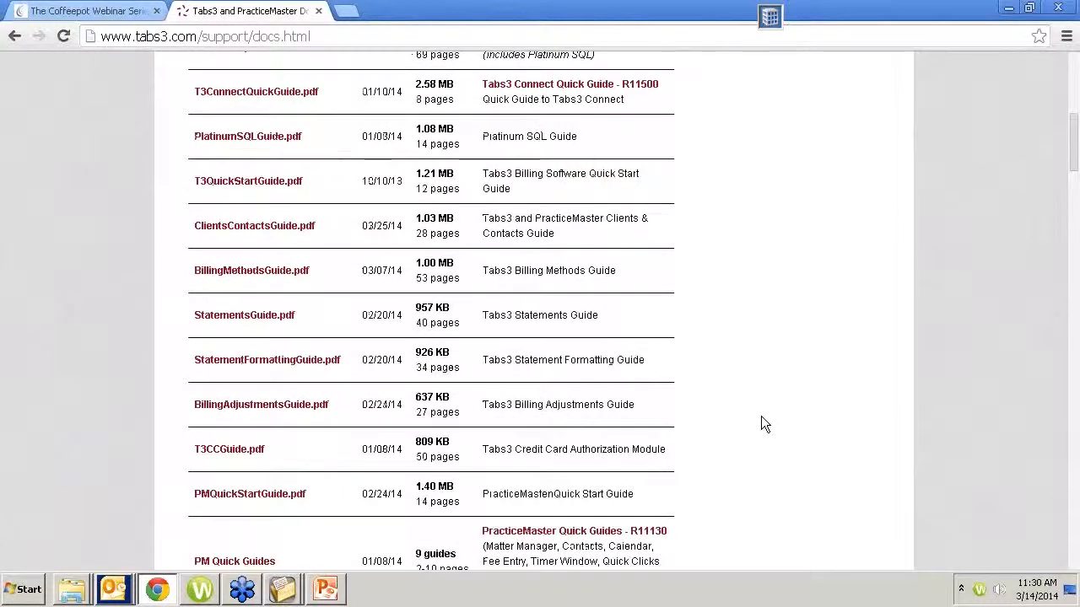
scroll(762, 414, down, 1)
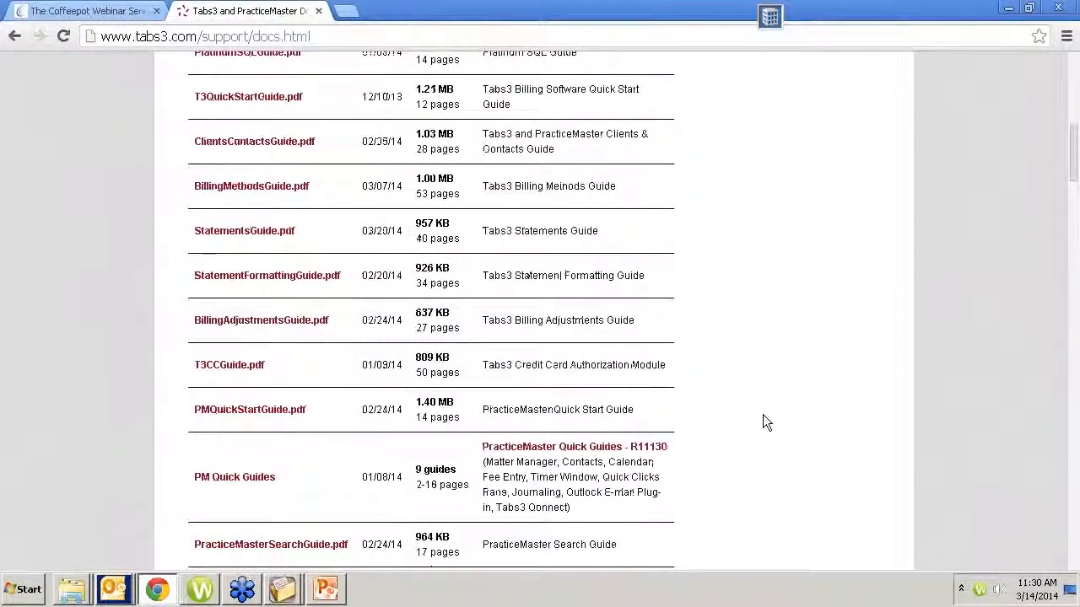
scroll(763, 414, down, 1)
scroll(765, 414, down, 1)
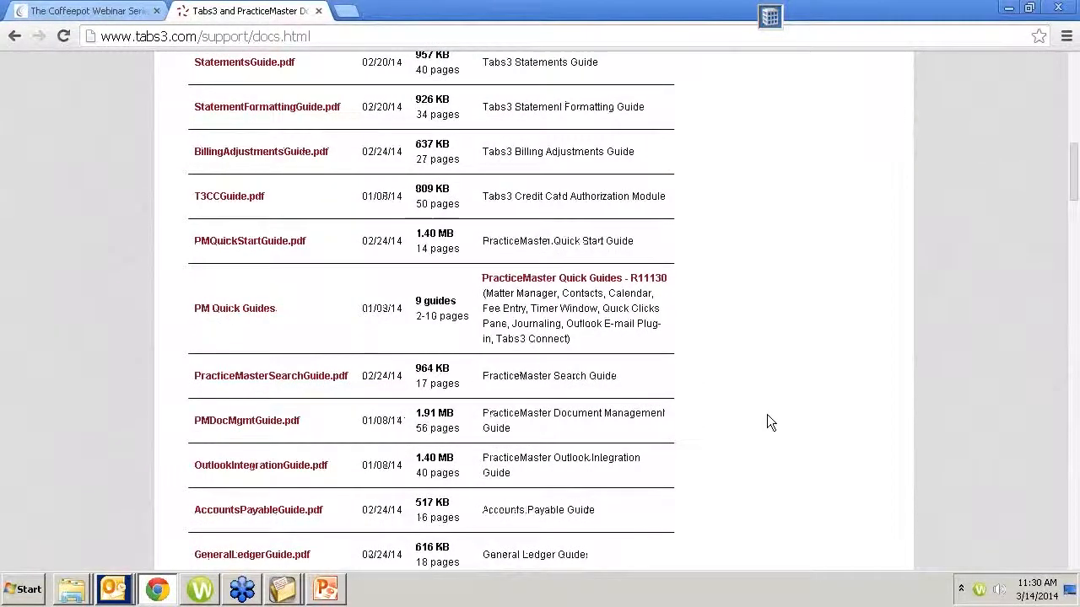
scroll(766, 414, down, 1)
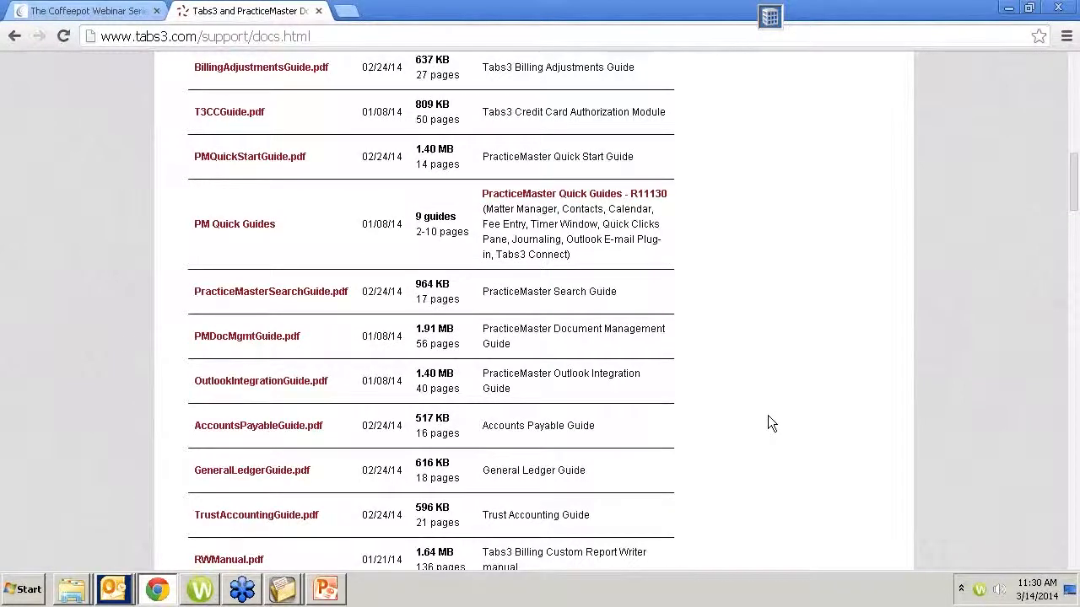
scroll(767, 415, down, 2)
scroll(768, 415, up, 1)
scroll(767, 415, up, 5)
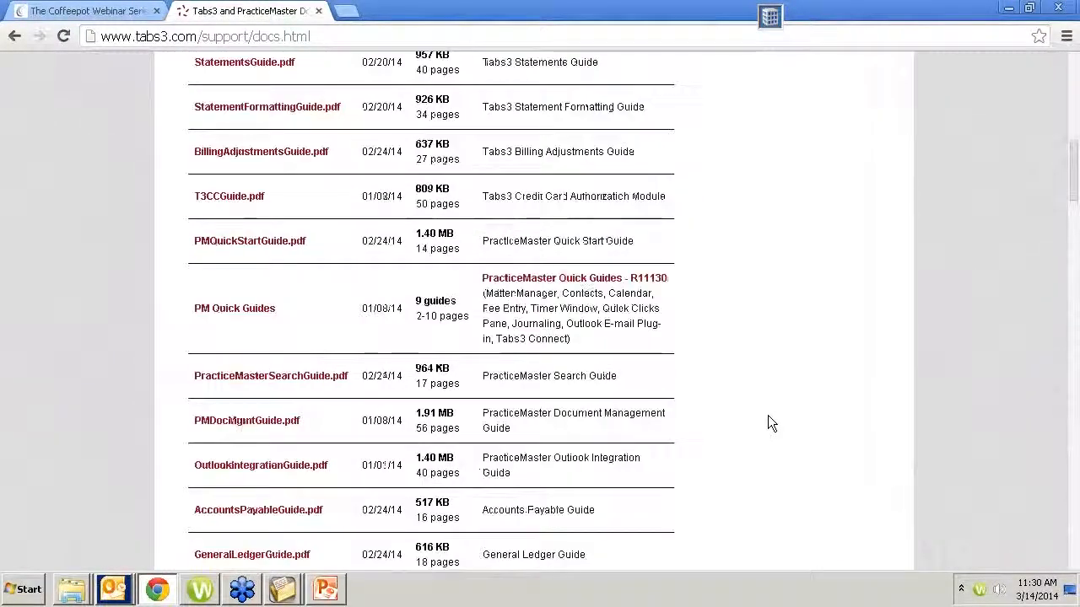
scroll(768, 415, up, 1)
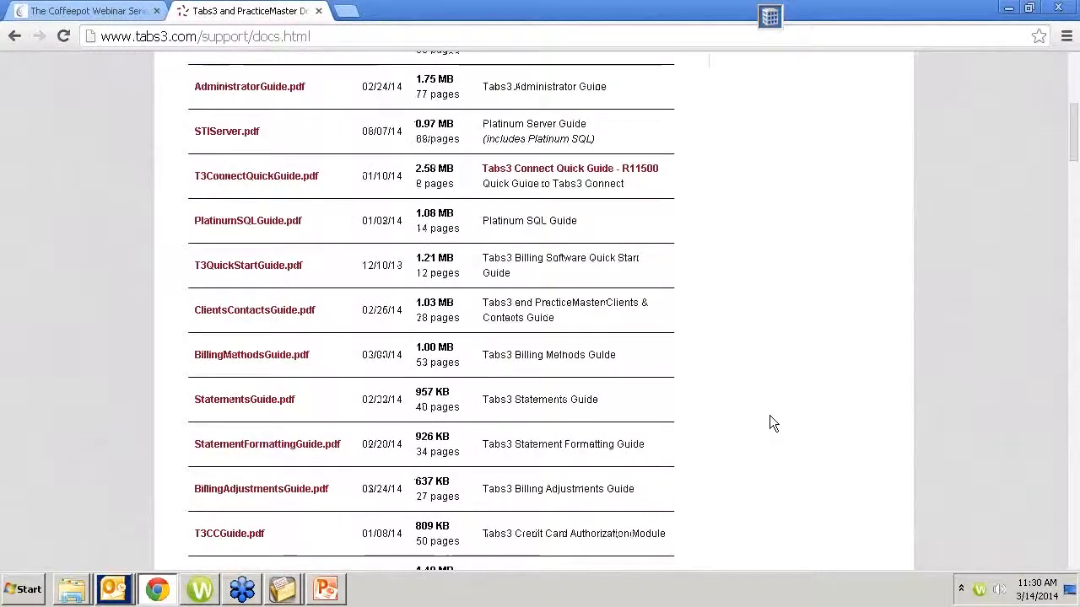
scroll(770, 416, up, 1)
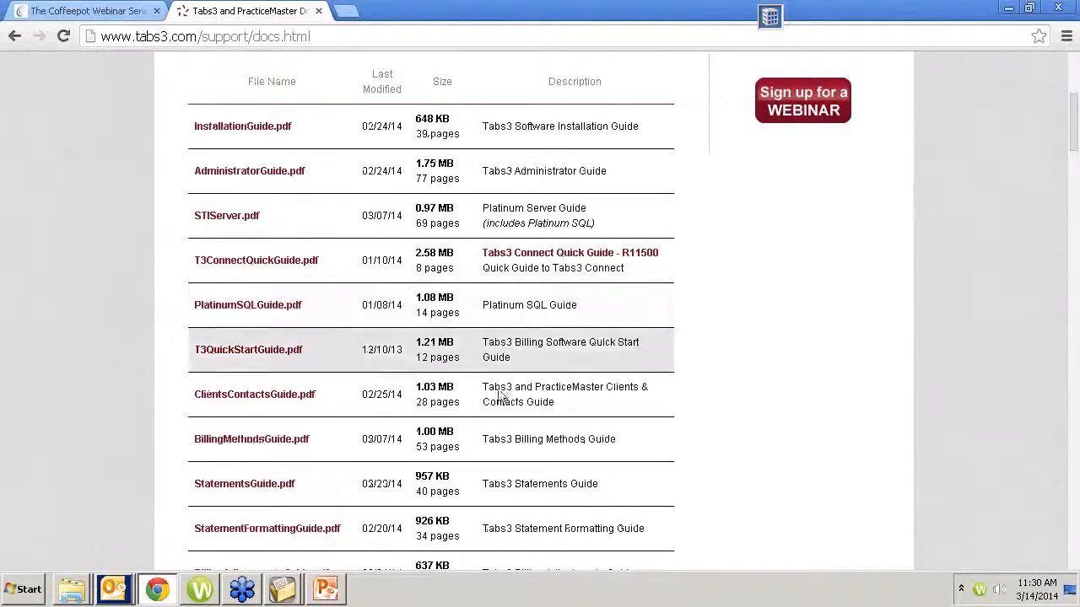
Review the Version 17 manuals down to the end of their list, including the PracticeMaster document management, Outlook integration and quick guides
scroll(767, 427, down, 8)
scroll(771, 435, down, 2)
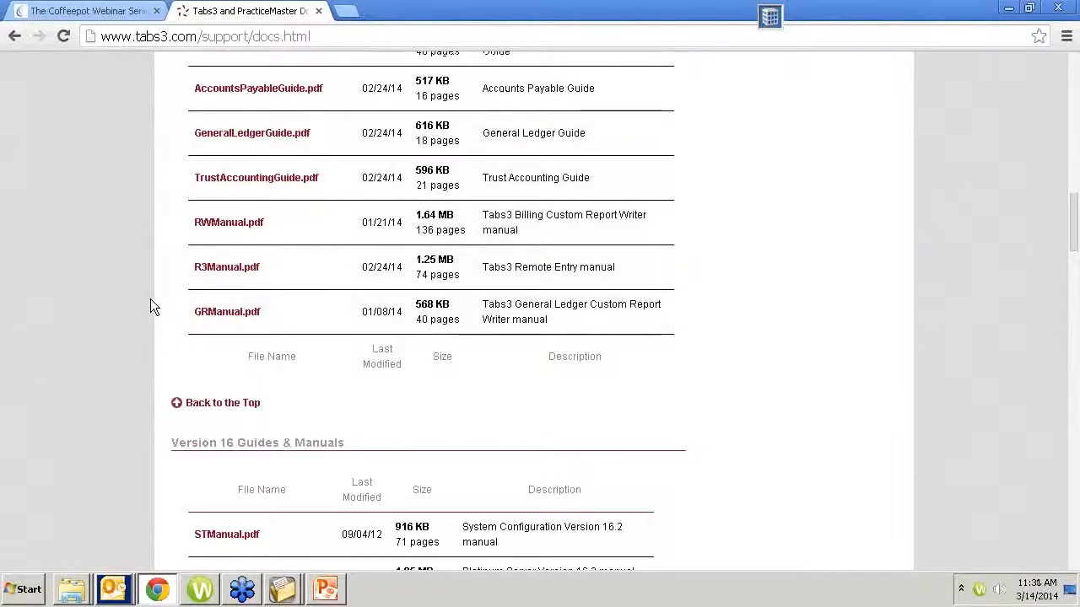
scroll(151, 298, up, 1)
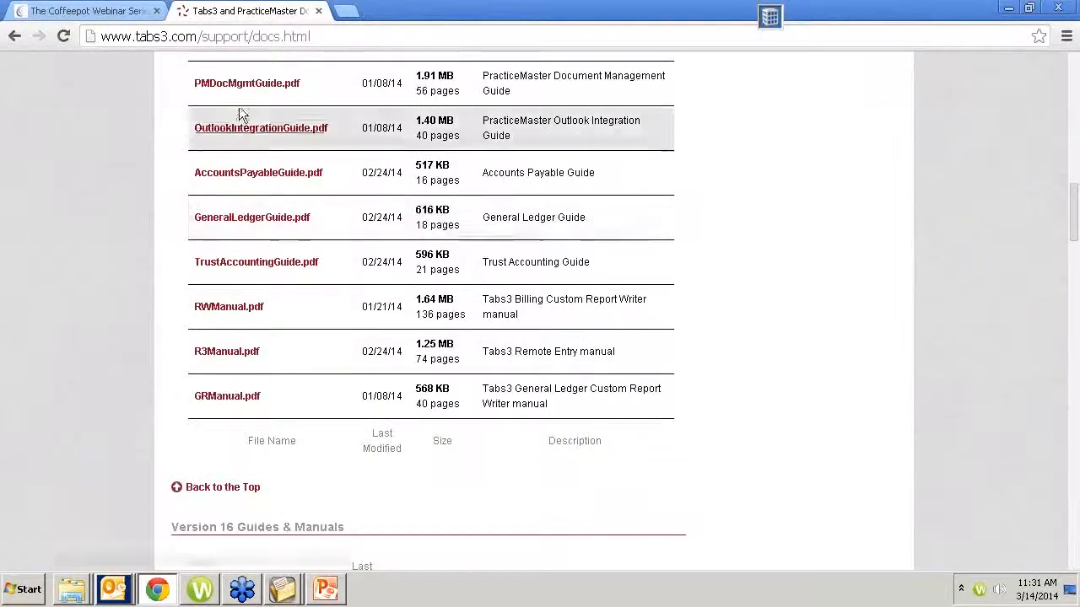
scroll(138, 337, up, 2)
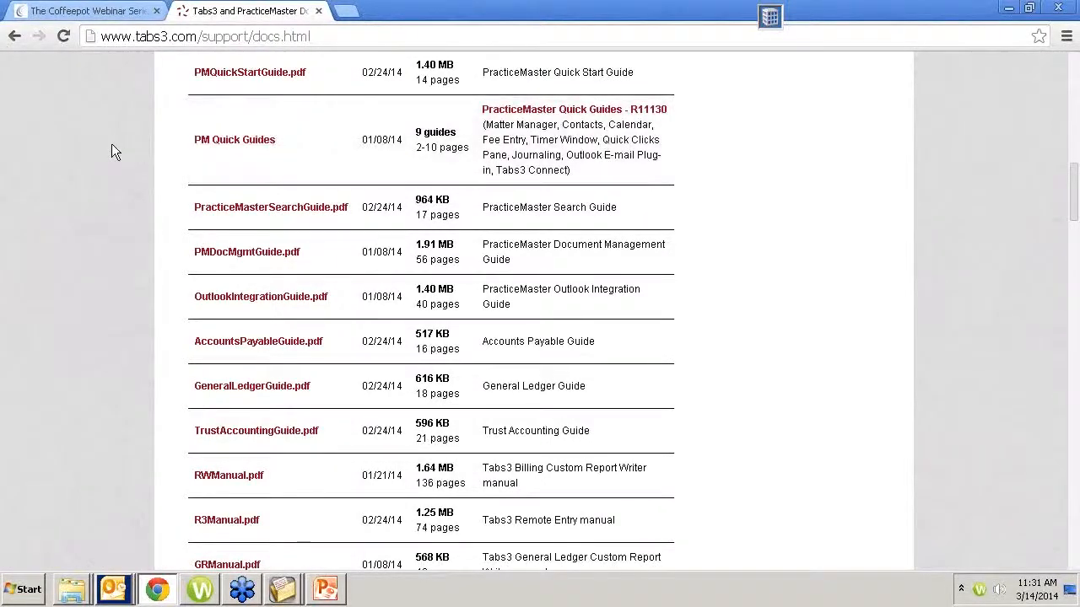
scroll(111, 148, up, 6)
scroll(113, 146, up, 1)
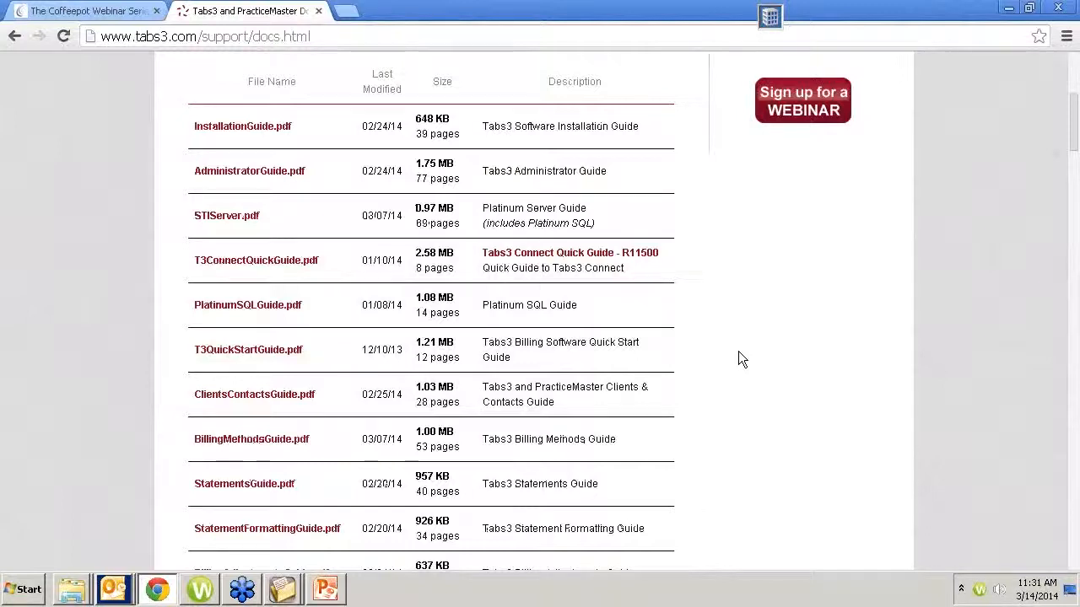
Open the Version 17 training videos site from the Documentation page and view the list of PracticeMaster training videos
scroll(736, 350, down, 20)
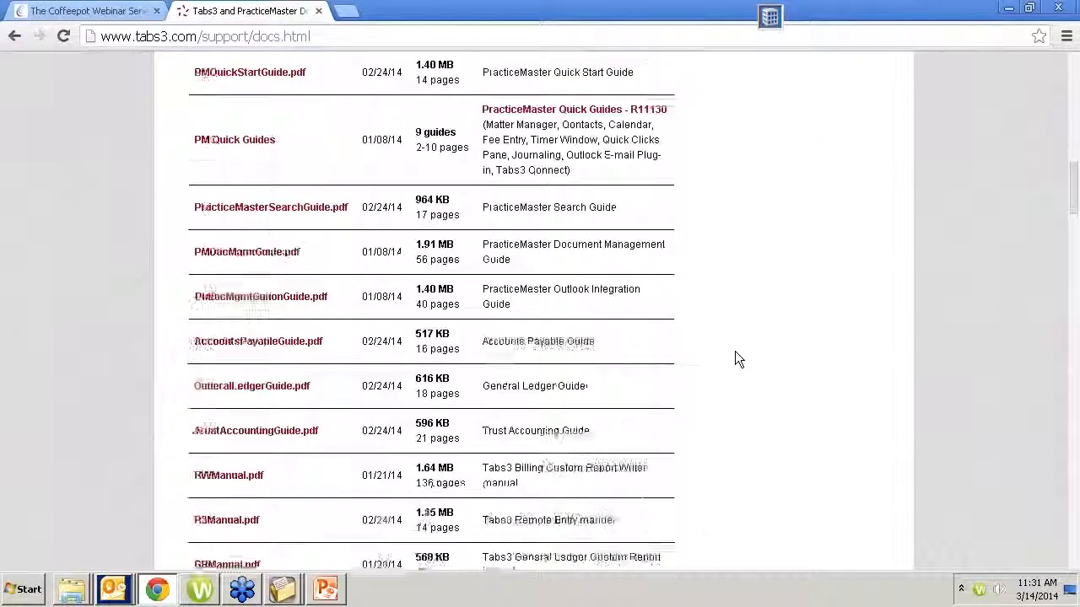
scroll(735, 353, down, 20)
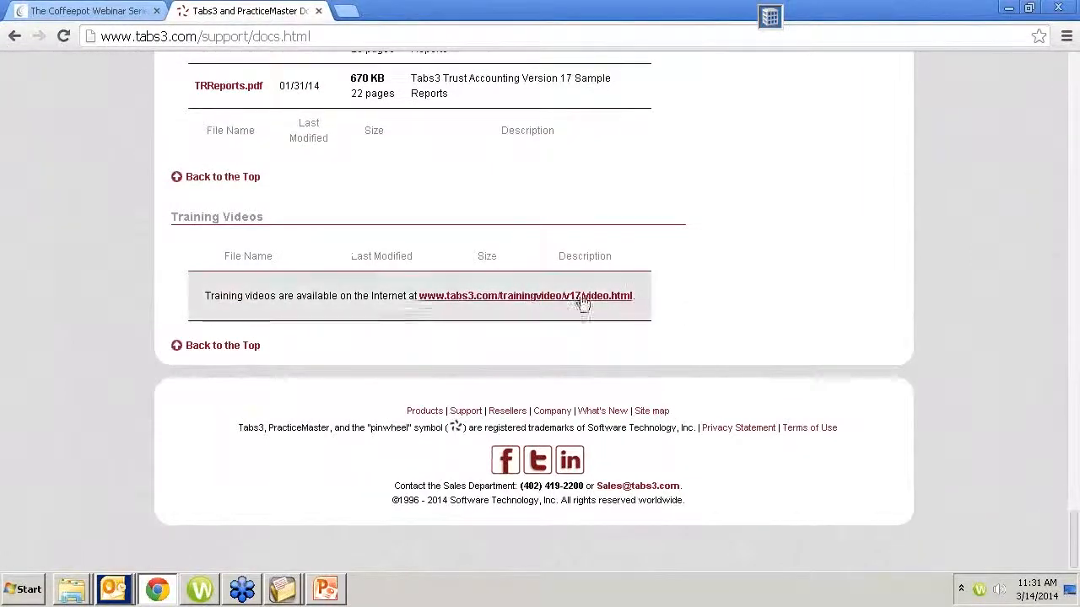
click(497, 297)
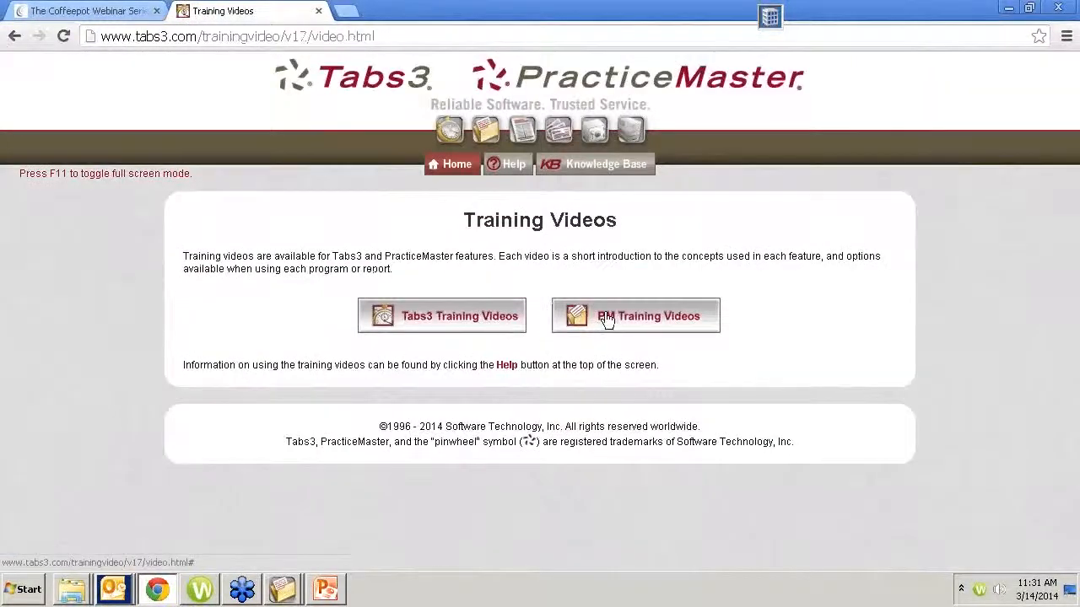
click(608, 315)
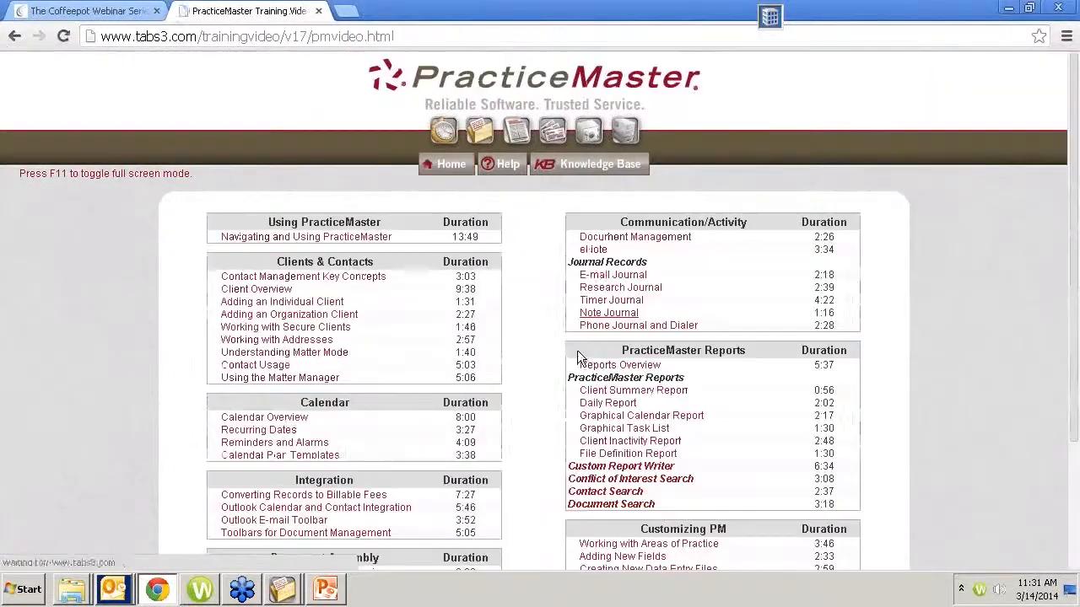
scroll(604, 402, down, 1)
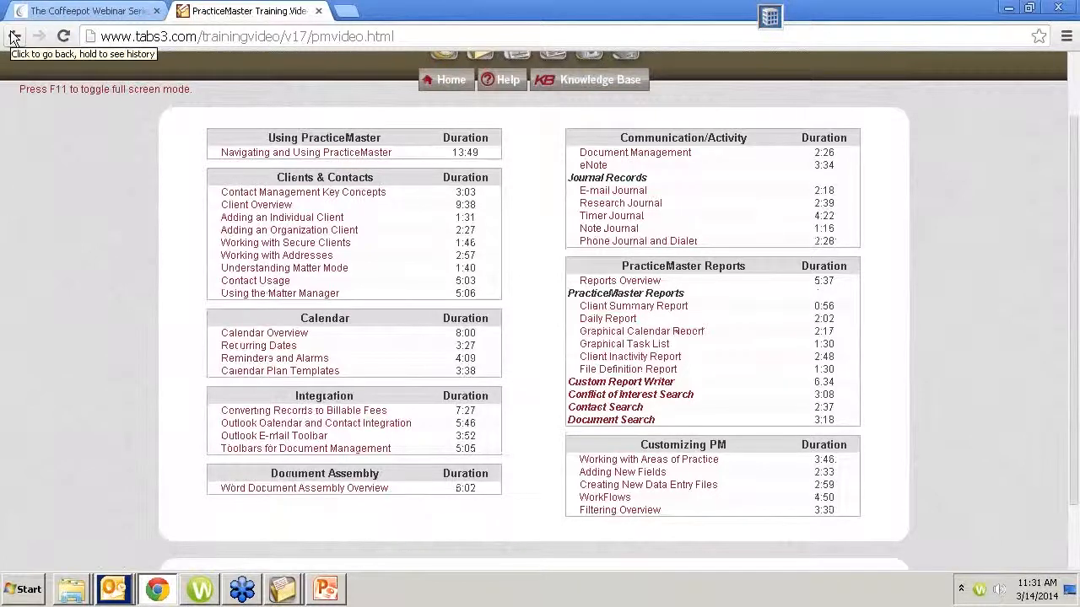
Return to the Coffeepot Webinar Series page and look back over the recorded past sessions
click(84, 10)
scroll(664, 235, up, 4)
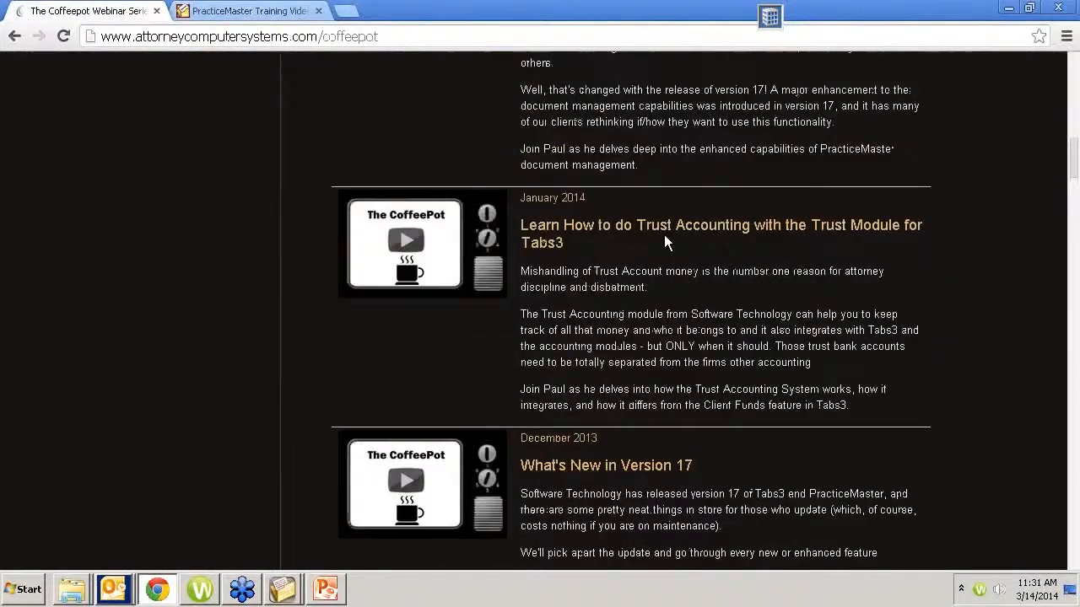